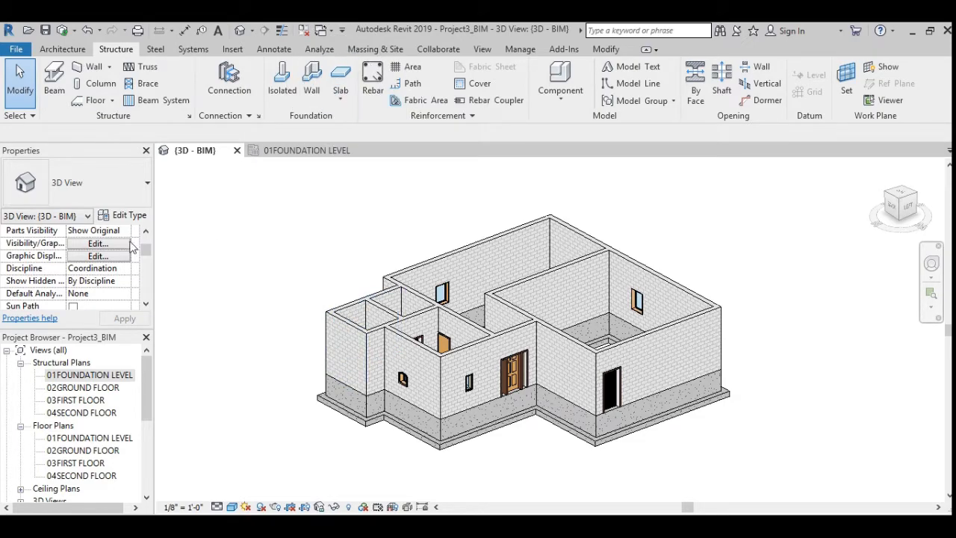
In the 01FOUNDATION LEVEL structural plan, sketch a rectangular foundation slab boundary of about 28' by 26' in the large lower room
{"action": "double_click", "coordinate": [90, 376]}
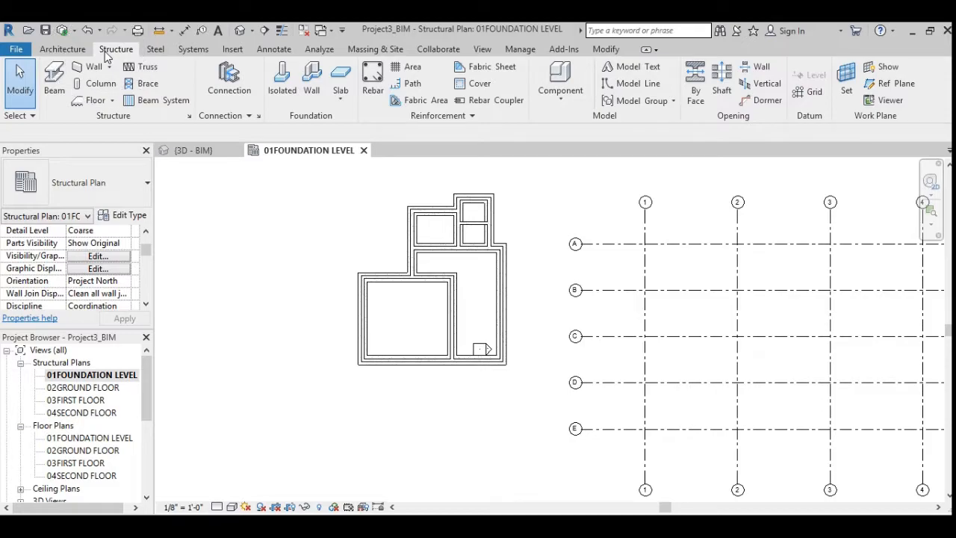
{"action": "left_click", "coordinate": [340, 100]}
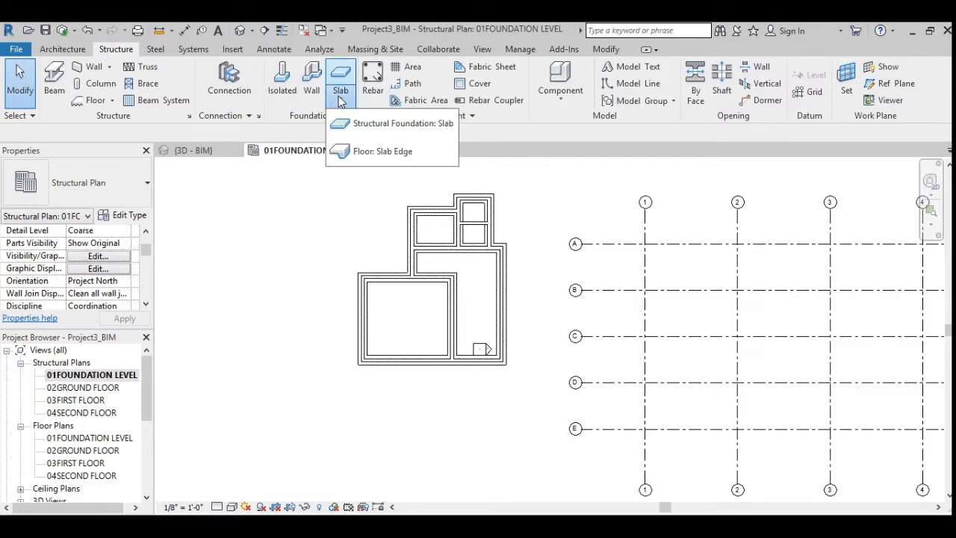
{"action": "left_click", "coordinate": [369, 128]}
{"action": "scroll", "coordinate": [381, 306], "scroll_direction": "up", "scroll_amount": 2}
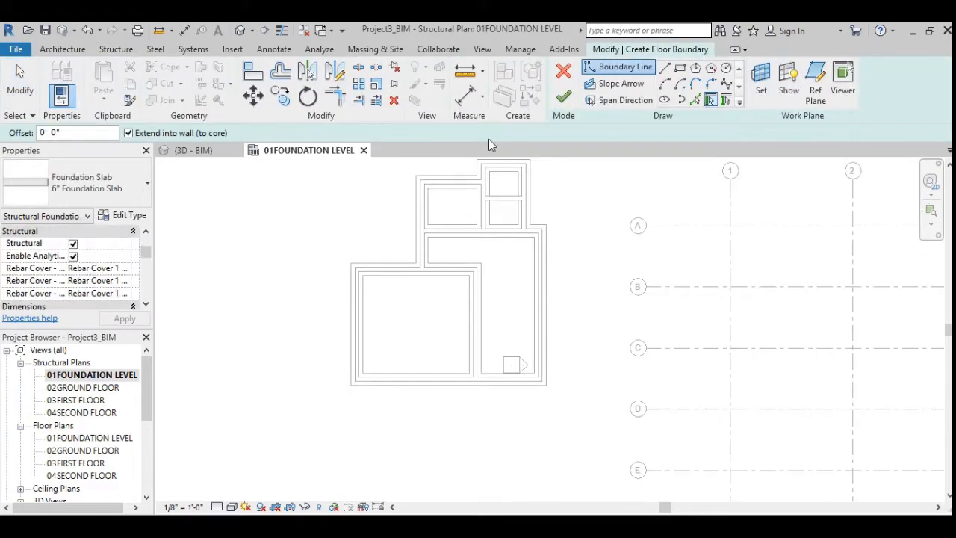
{"action": "left_click", "coordinate": [680, 68]}
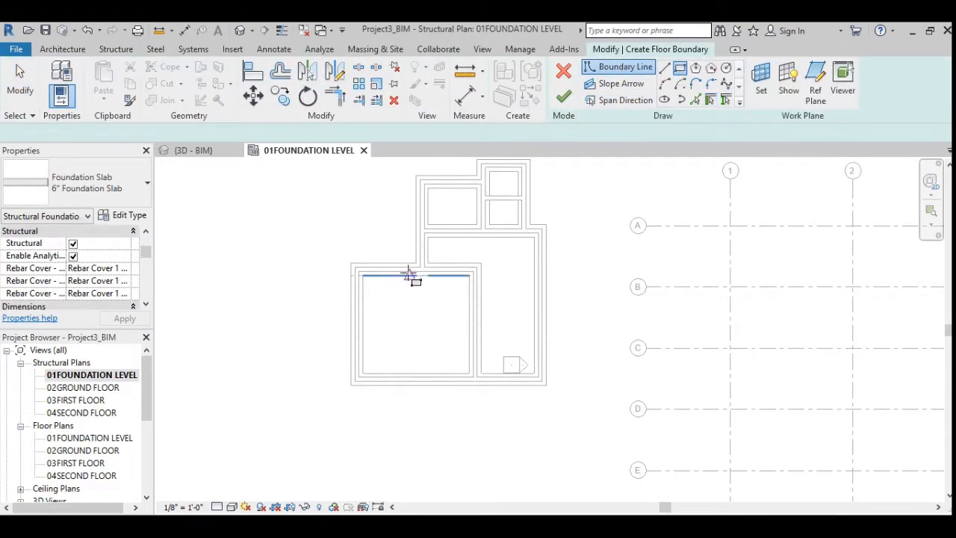
{"action": "scroll", "coordinate": [373, 283], "scroll_direction": "up", "scroll_amount": 4}
{"action": "left_click", "coordinate": [294, 254]}
{"action": "middle_click_drag", "start_coordinate": [598, 380], "coordinate": [543, 237]}
{"action": "left_click", "coordinate": [644, 481]}
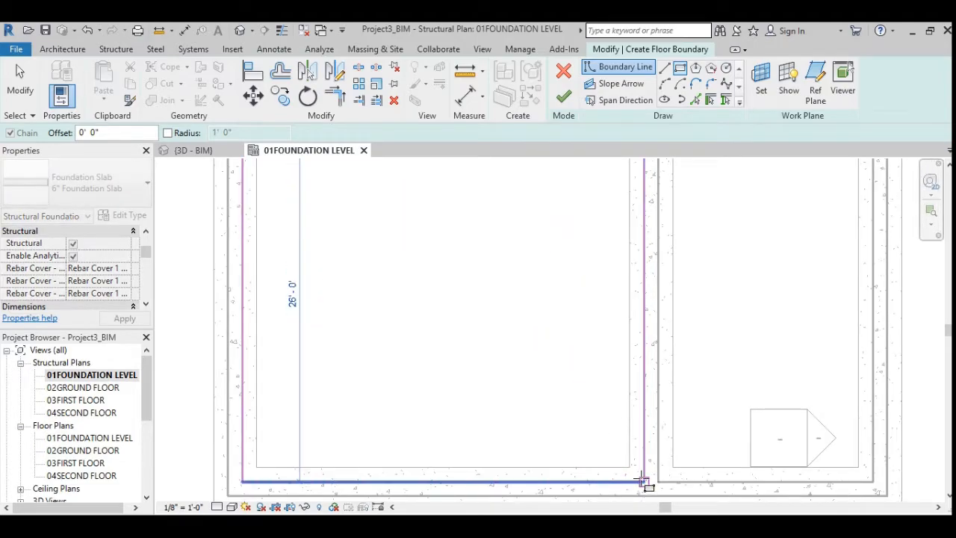
{"action": "scroll", "coordinate": [609, 421], "scroll_direction": "down", "scroll_amount": 5}
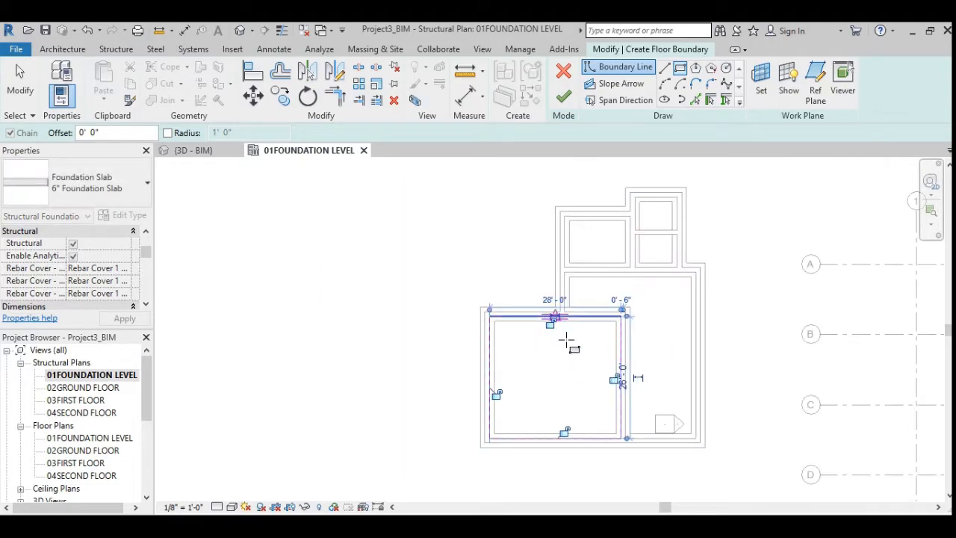
{"action": "key", "text": "Escape"}
{"action": "middle_click_drag", "start_coordinate": [587, 373], "coordinate": [553, 349]}
{"action": "key", "text": "Escape"}
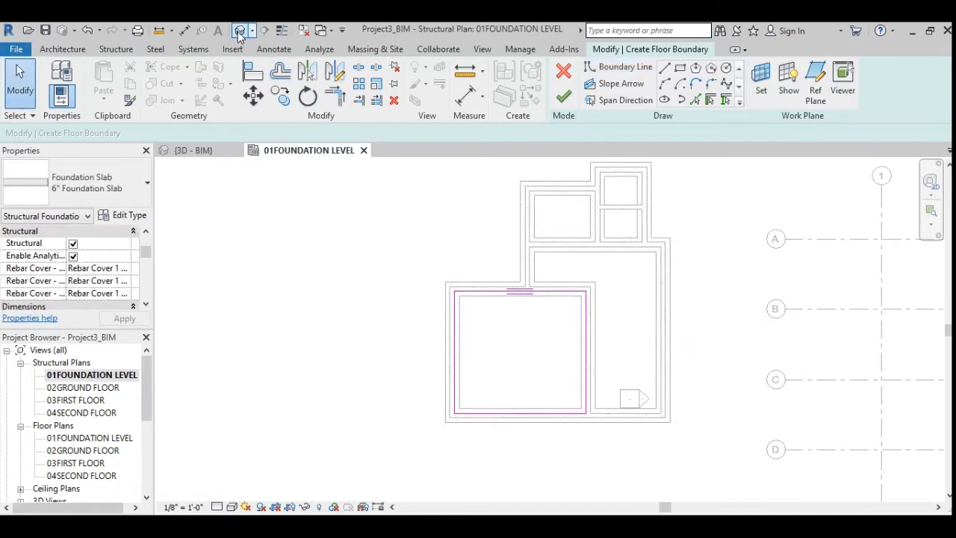
Inspect the slab boundary in the 3D view, return to the foundation plan and finish the slab sketch
{"action": "left_click", "coordinate": [239, 31]}
{"action": "mouse_move", "coordinate": [499, 384]}
{"action": "middle_mouse_down", "text": "shift"}
{"action": "mouse_move", "coordinate": [497, 440]}
{"action": "mouse_move", "coordinate": [563, 367]}
{"action": "mouse_move", "coordinate": [544, 409]}
{"action": "middle_mouse_up", "text": "shift"}
{"action": "scroll", "coordinate": [544, 410], "scroll_direction": "up", "scroll_amount": 3}
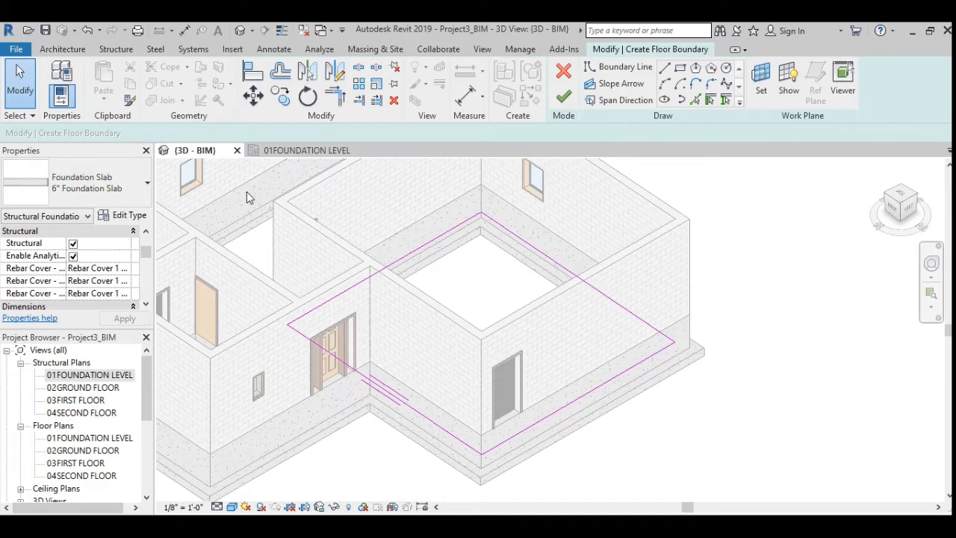
{"action": "left_click", "coordinate": [307, 150]}
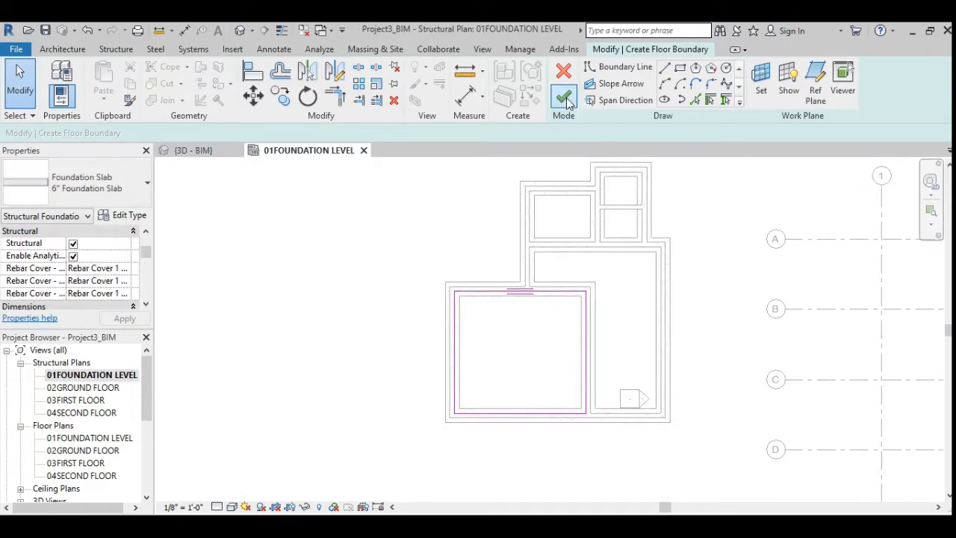
{"action": "left_click", "coordinate": [565, 98]}
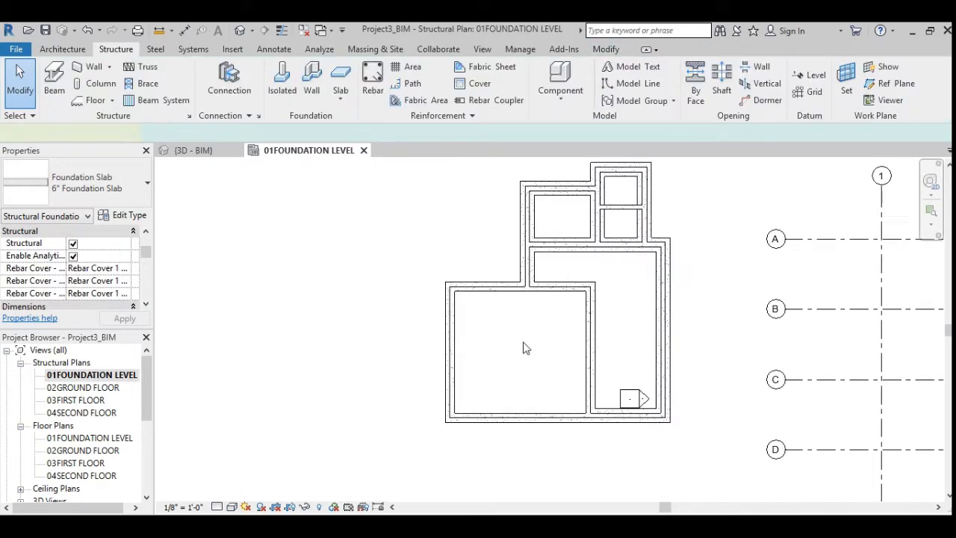
Delete the span direction symbol from the foundation slab in the lower room
{"action": "left_click", "coordinate": [525, 348]}
{"action": "scroll", "coordinate": [512, 313], "scroll_direction": "up", "scroll_amount": 4}
{"action": "key", "text": "Escape"}
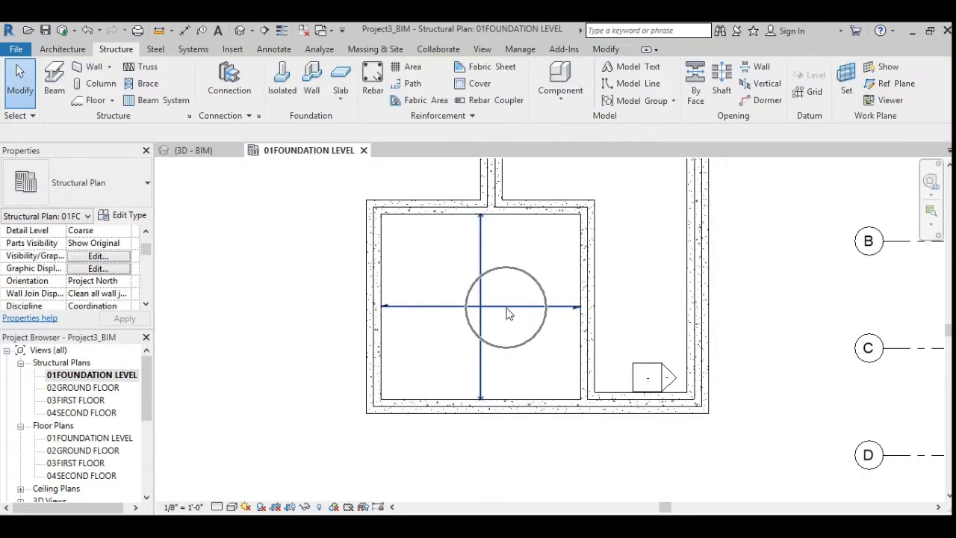
{"action": "left_click", "coordinate": [512, 316]}
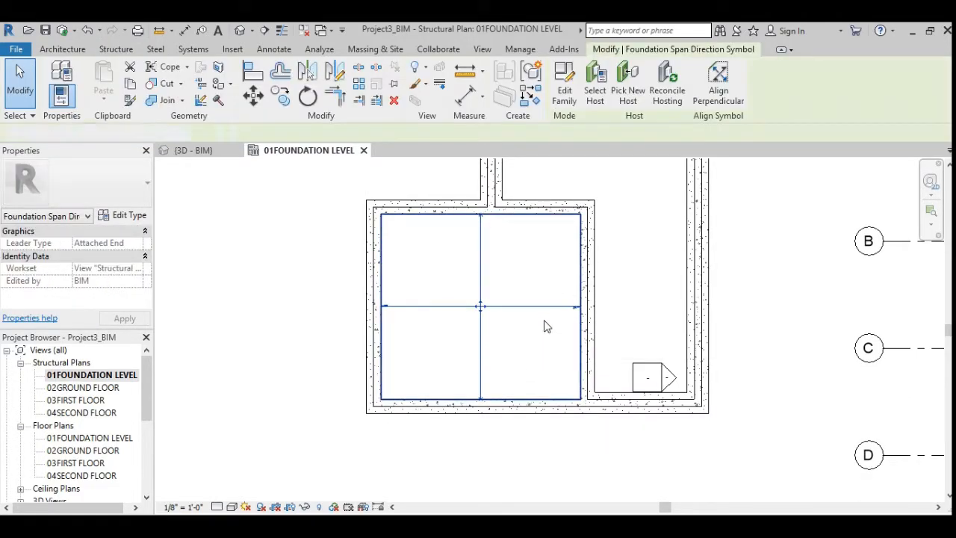
{"action": "key", "text": "Delete"}
{"action": "middle_click_drag", "start_coordinate": [547, 283], "coordinate": [550, 305]}
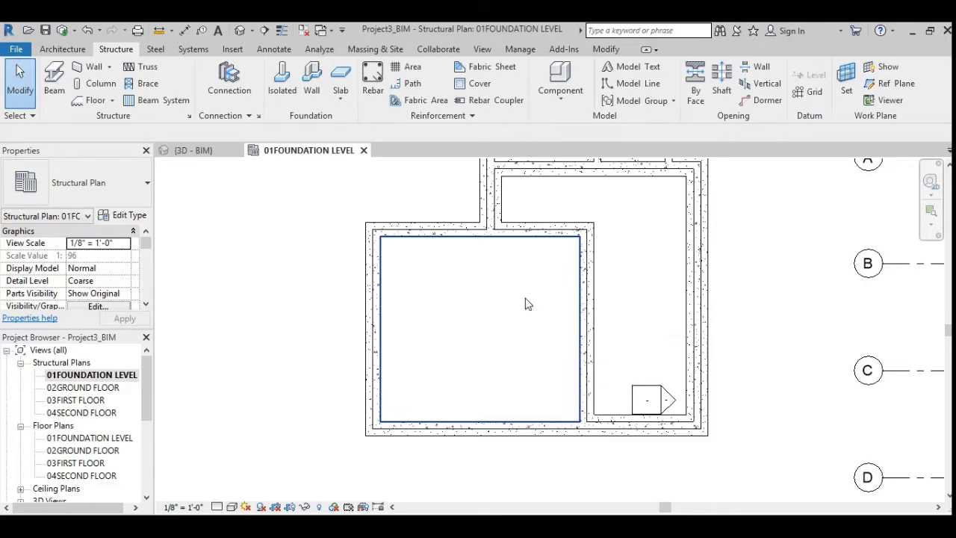
Duplicate the foundation slab's type and name the new type 8" Foundation Slab
{"action": "left_click", "coordinate": [482, 305]}
{"action": "scroll", "coordinate": [444, 323], "scroll_direction": "up", "scroll_amount": 1}
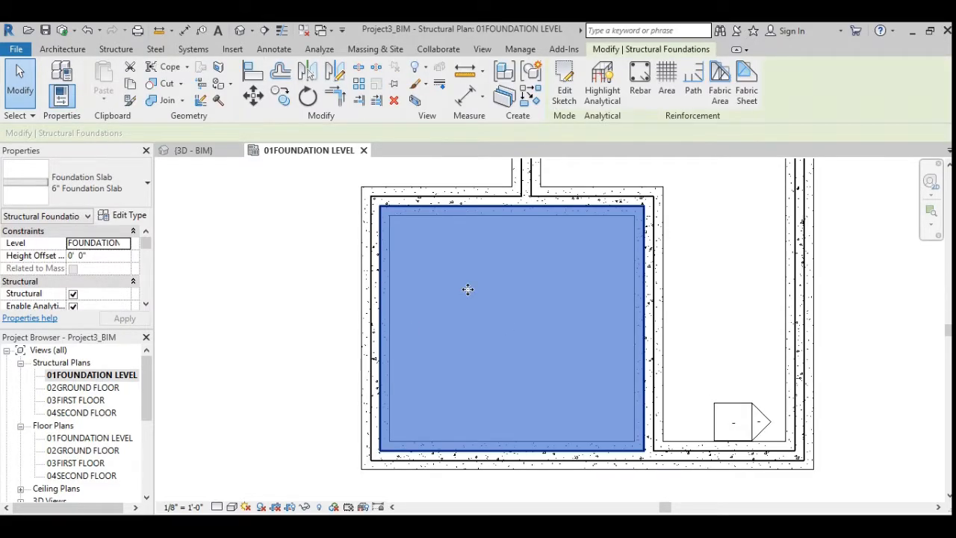
{"action": "middle_click_drag", "start_coordinate": [559, 355], "coordinate": [536, 367]}
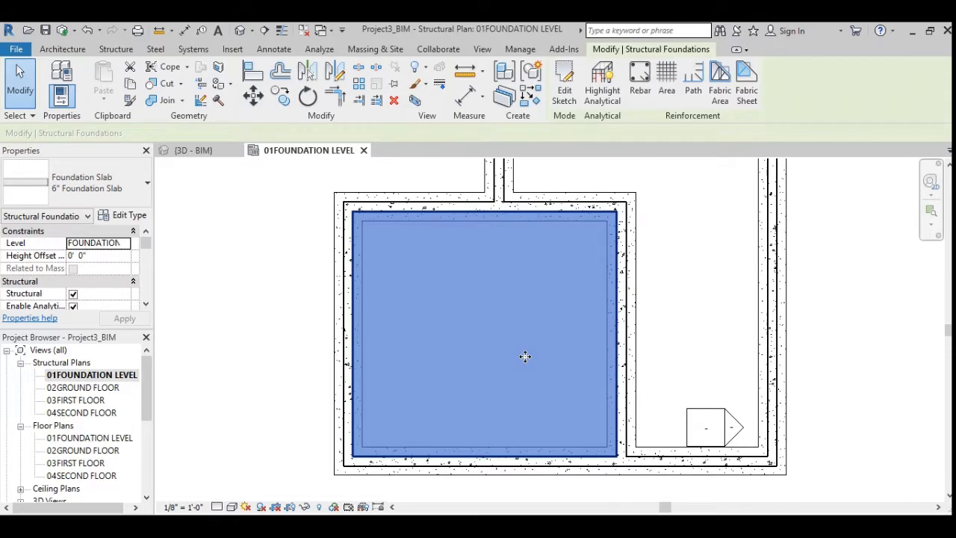
{"action": "scroll", "coordinate": [525, 354], "scroll_direction": "down", "scroll_amount": 2}
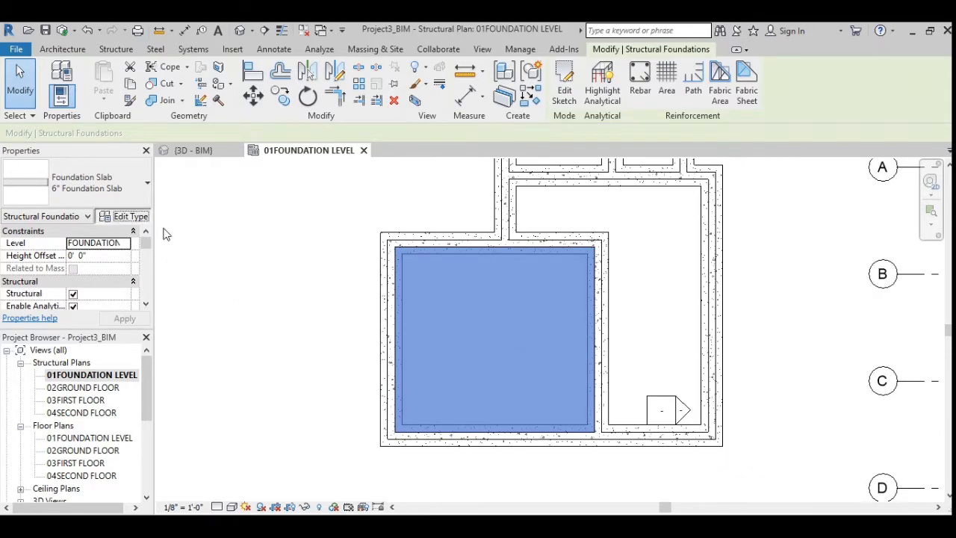
{"action": "left_click", "coordinate": [125, 216]}
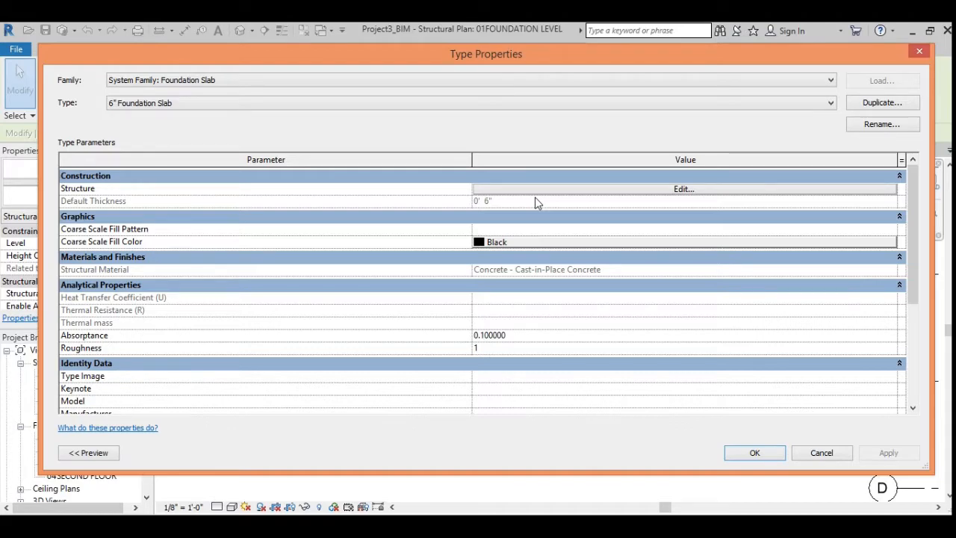
{"action": "left_click", "coordinate": [618, 190]}
{"action": "key", "text": "Escape"}
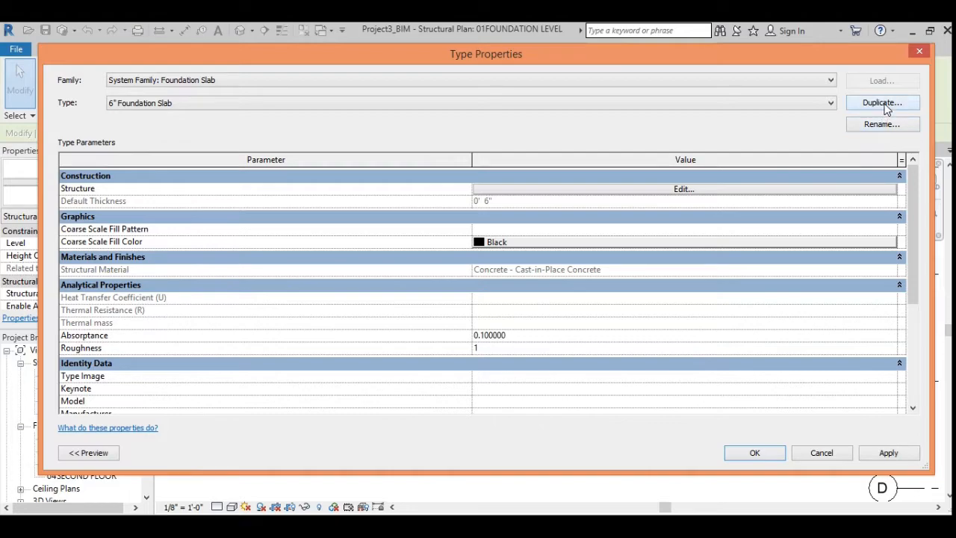
{"action": "left_click", "coordinate": [884, 103]}
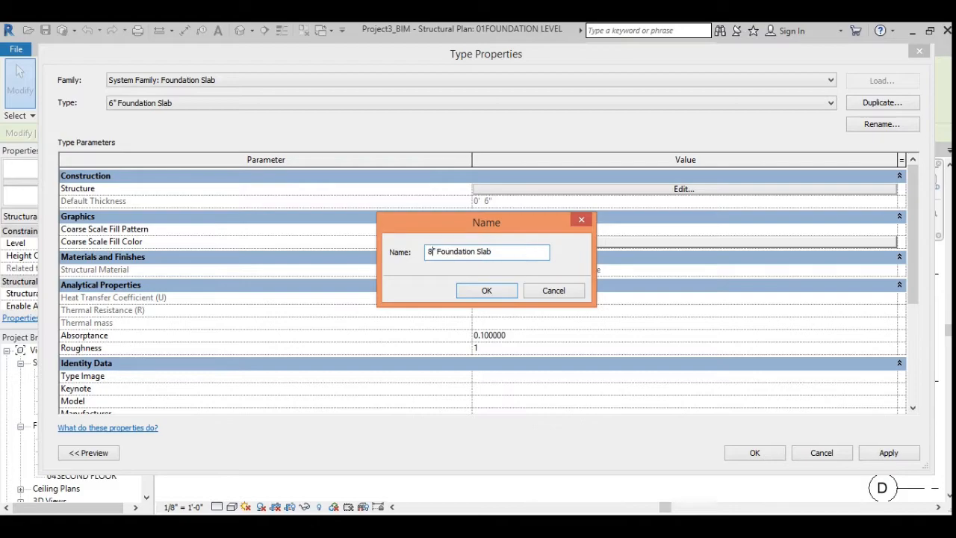
{"action": "left_click", "coordinate": [487, 291]}
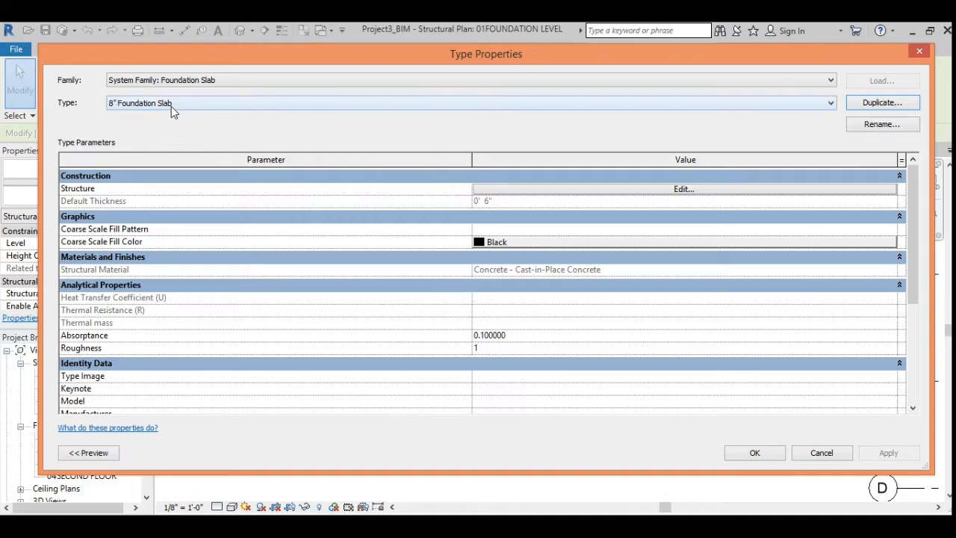
Set the structure layer thickness of the new slab type to 0' 8" and apply the type to the slab
{"action": "left_click", "coordinate": [683, 189]}
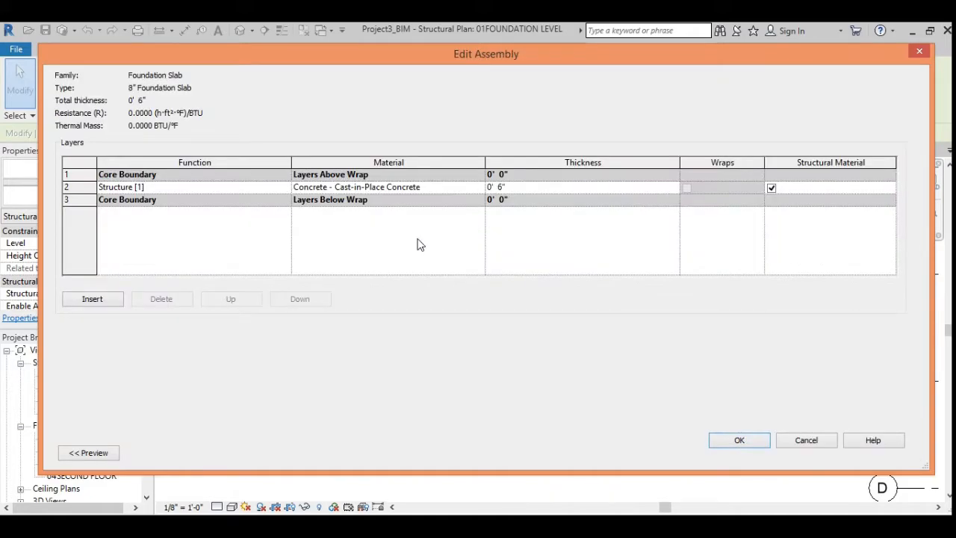
{"action": "left_click", "coordinate": [520, 188]}
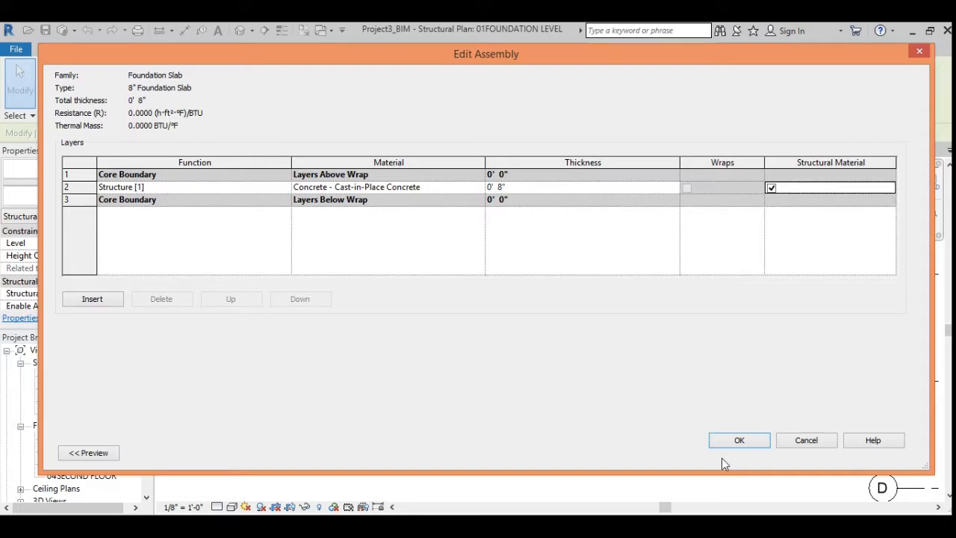
{"action": "left_click", "coordinate": [744, 442]}
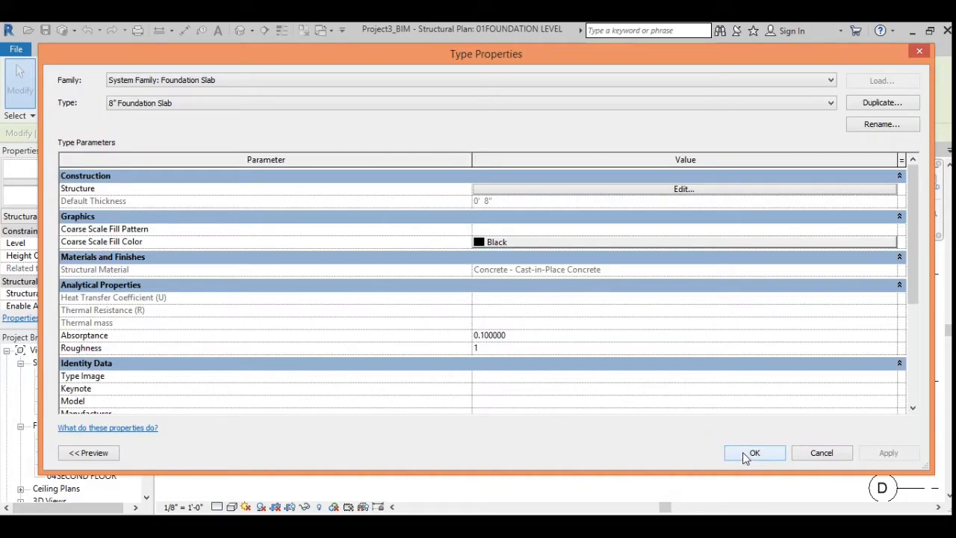
{"action": "left_click", "coordinate": [750, 453]}
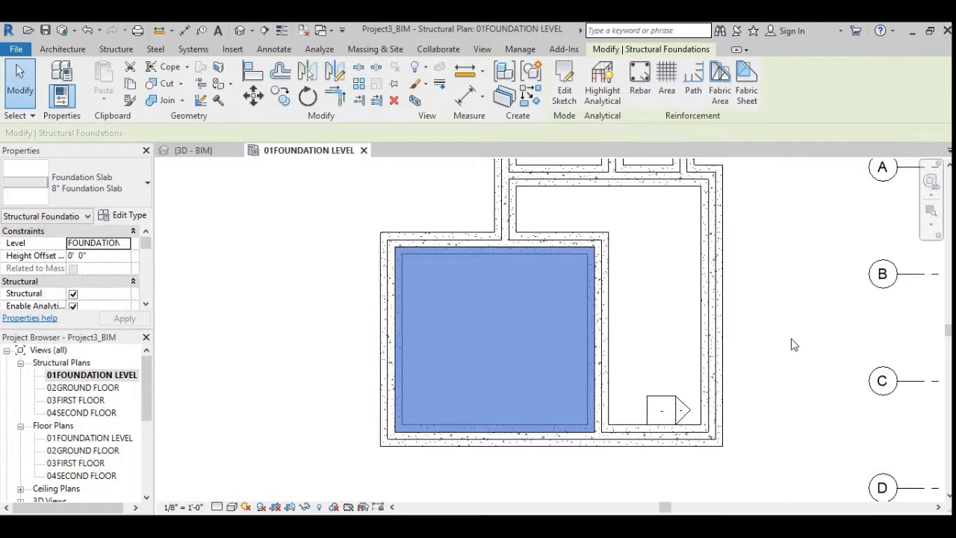
{"action": "left_click", "coordinate": [741, 356]}
Draw a horizontal building section line across the slab room and the adjoining room, extending past the outer walls on both sides
{"action": "scroll", "coordinate": [552, 340], "scroll_direction": "down", "scroll_amount": 2}
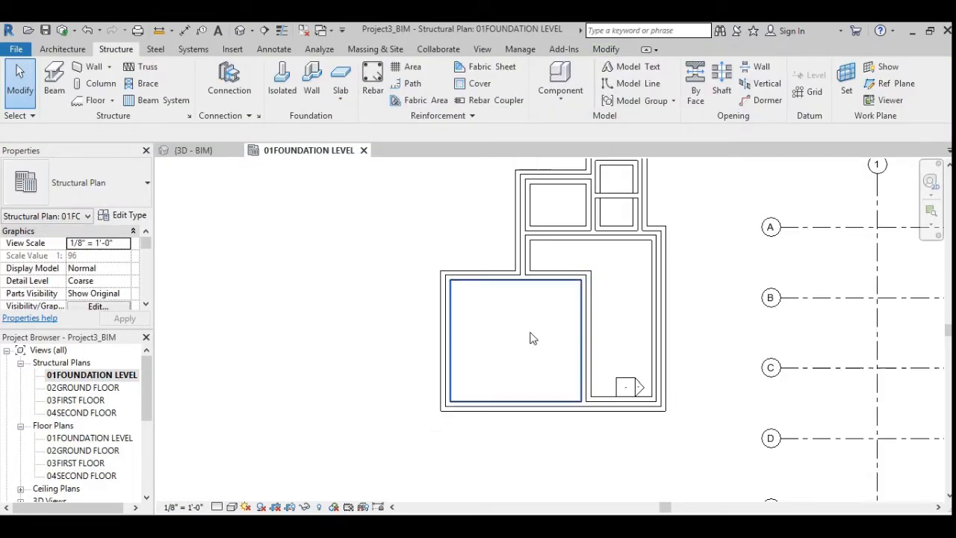
{"action": "left_click", "coordinate": [264, 30]}
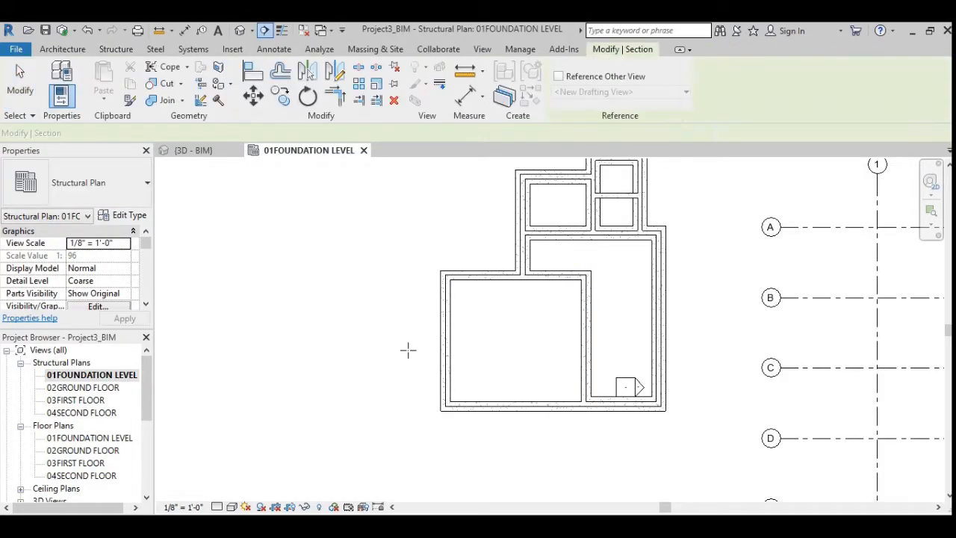
{"action": "left_click", "coordinate": [345, 343]}
{"action": "left_click", "coordinate": [728, 336]}
{"action": "key", "text": "Escape"}
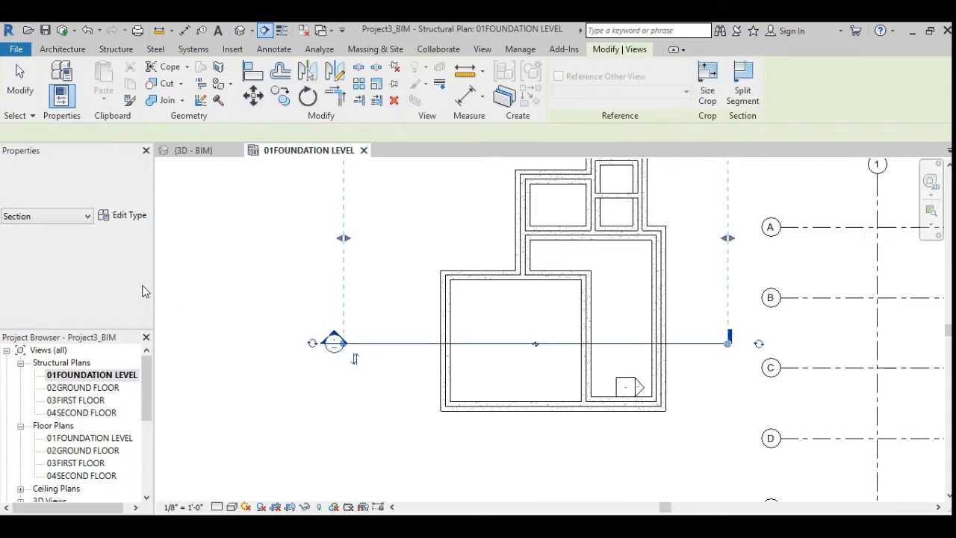
Reduce the section's view depth close to its cutting line and open the section view
{"action": "scroll", "coordinate": [457, 331], "scroll_direction": "down", "scroll_amount": 2}
{"action": "middle_click_drag", "start_coordinate": [457, 331], "coordinate": [457, 337]}
{"action": "left_click_drag", "start_coordinate": [467, 269], "coordinate": [469, 381]}
{"action": "scroll", "coordinate": [361, 386], "scroll_direction": "up", "scroll_amount": 2}
{"action": "double_click", "coordinate": [348, 381]}
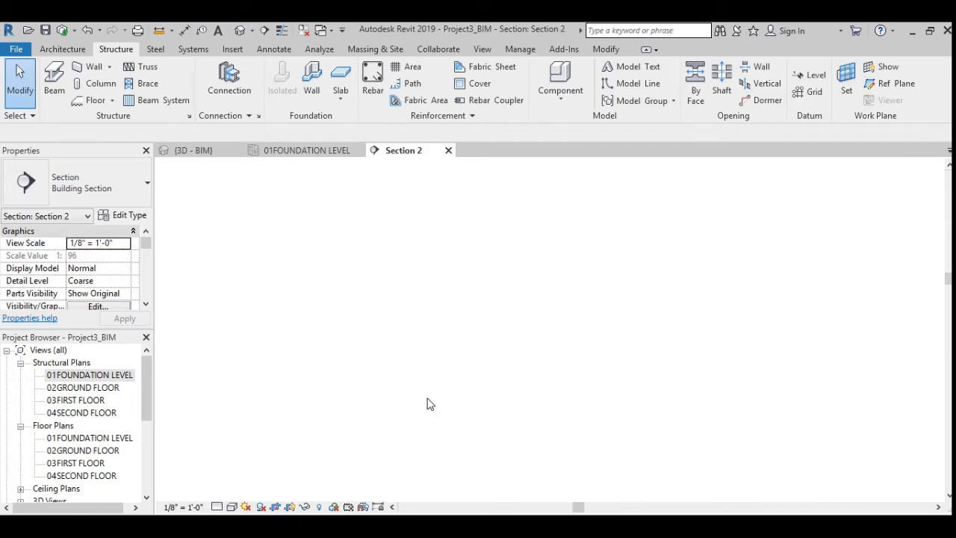
Measure the foundation slab's thickness in the section view with an aligned dimension between its faces, and delete the dimension
{"action": "middle_click_drag", "start_coordinate": [445, 406], "coordinate": [454, 339]}
{"action": "scroll", "coordinate": [454, 340], "scroll_direction": "up", "scroll_amount": 2}
{"action": "left_click", "coordinate": [377, 315]}
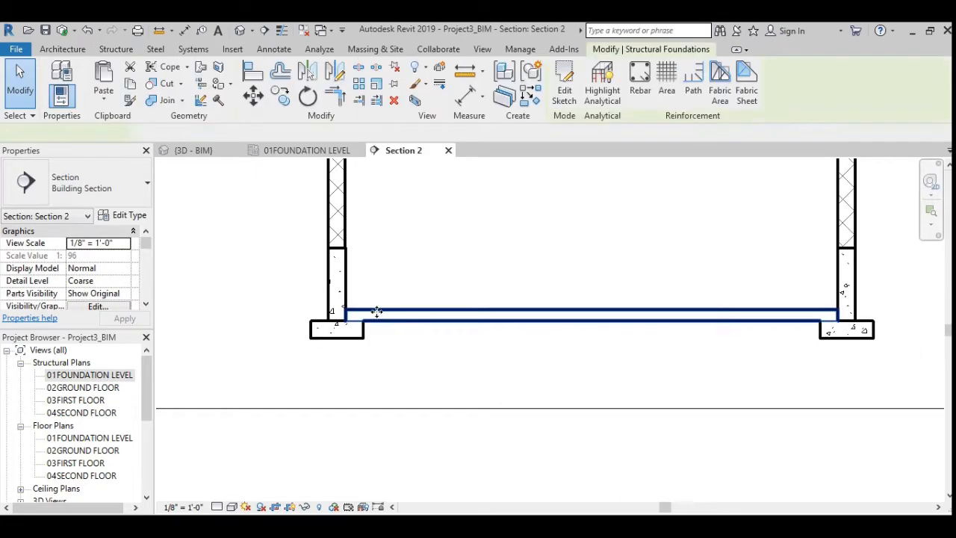
{"action": "scroll", "coordinate": [393, 319], "scroll_direction": "up", "scroll_amount": 3}
{"action": "key", "text": "Escape"}
{"action": "key", "text": "d"}
{"action": "key", "text": "i"}
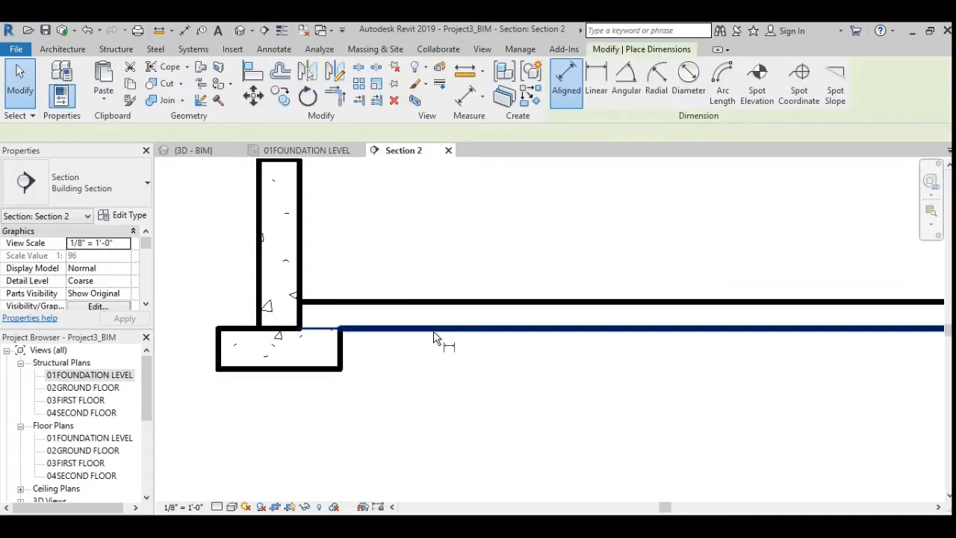
{"action": "left_click", "coordinate": [442, 304]}
{"action": "left_click", "coordinate": [467, 262]}
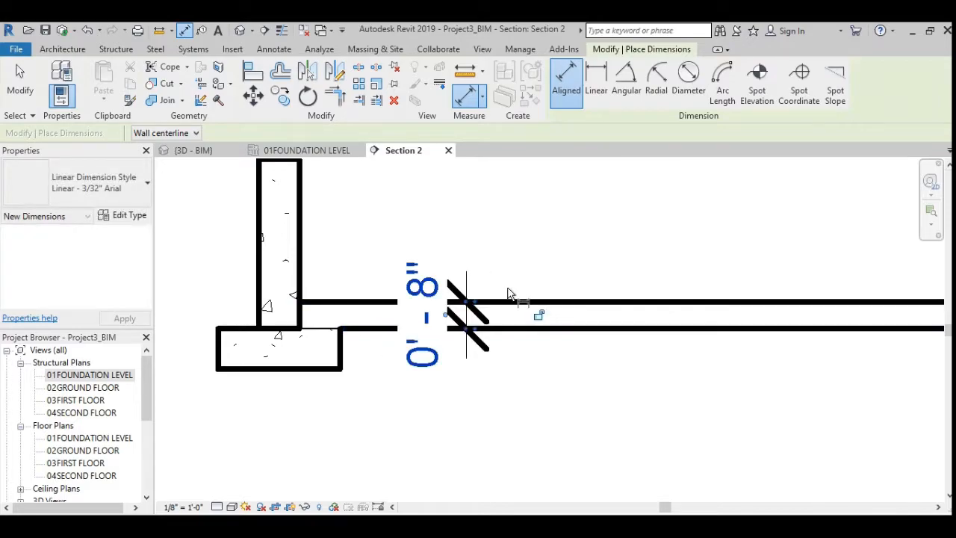
{"action": "key", "text": "Escape"}
{"action": "key", "text": "Escape"}
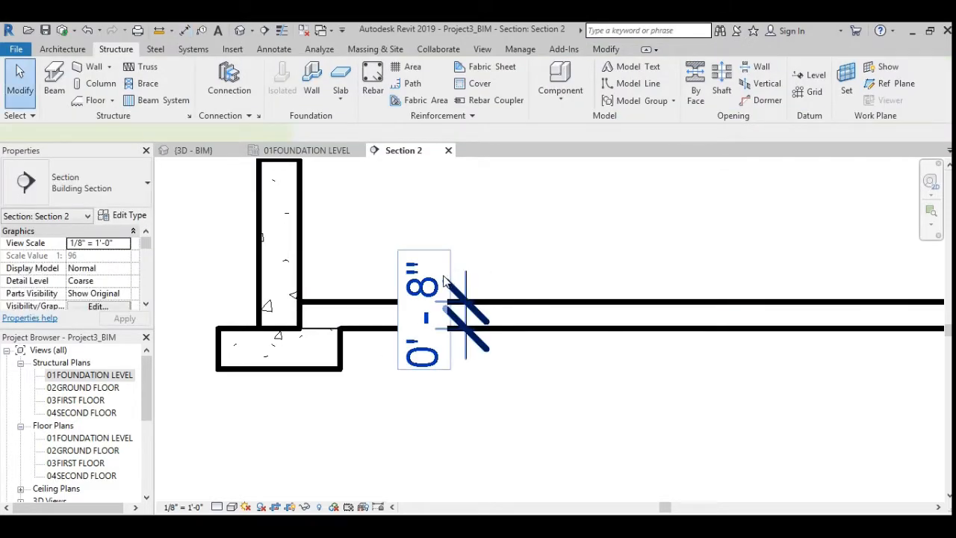
{"action": "key", "text": "Delete"}
{"action": "scroll", "coordinate": [485, 299], "scroll_direction": "down", "scroll_amount": 4}
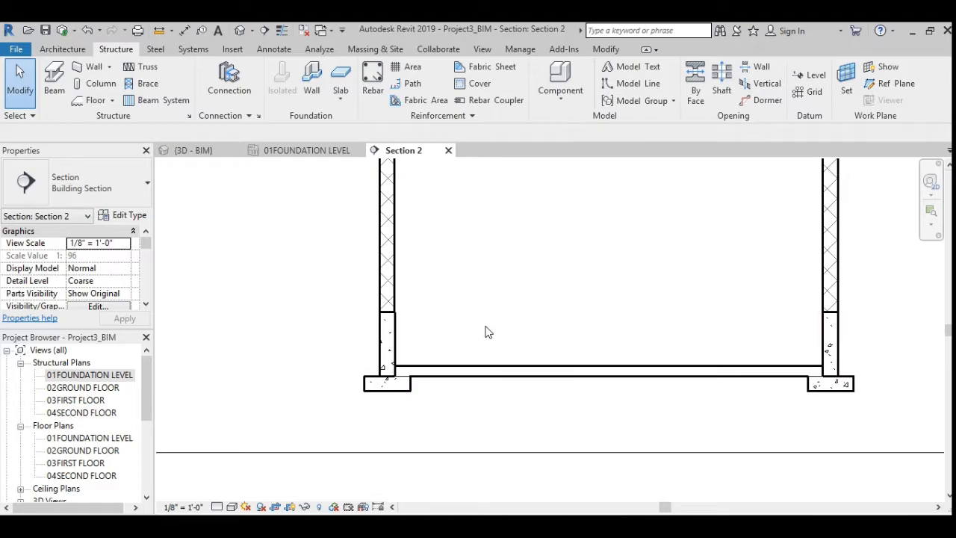
In the 3D view, add a Thickened 24" x 12" slab edge along one long edge and the adjoining short edge of the standalone rectangular slab
{"action": "left_click", "coordinate": [193, 150]}
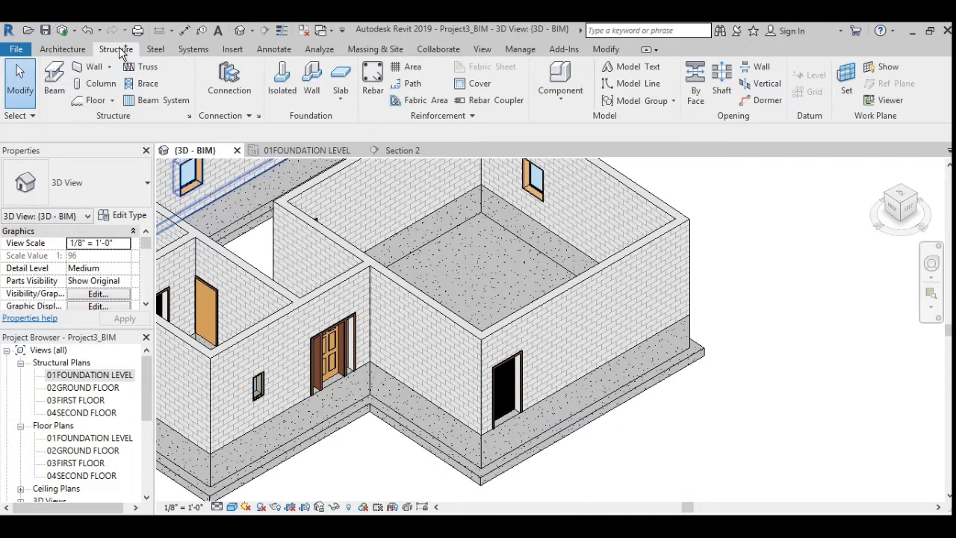
{"action": "left_click", "coordinate": [344, 103]}
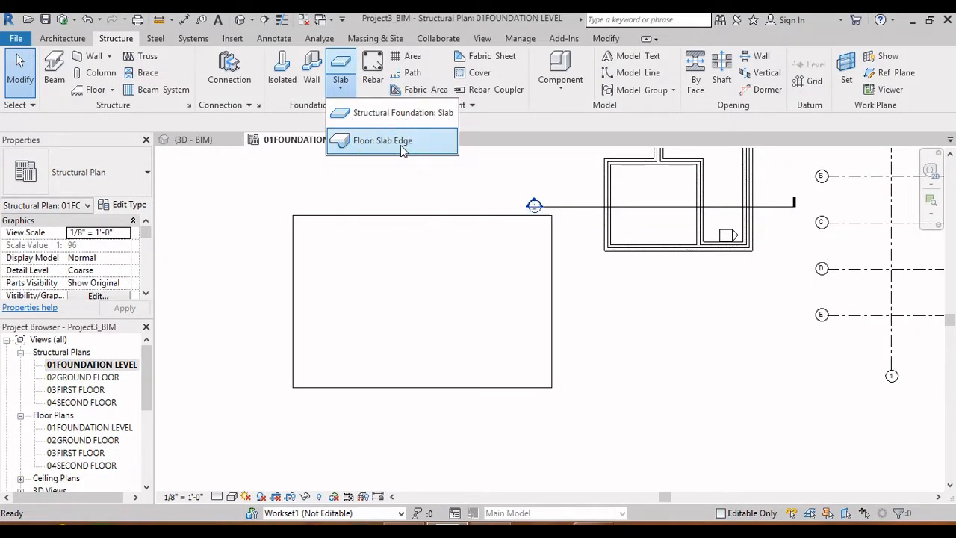
{"action": "left_click", "coordinate": [401, 145]}
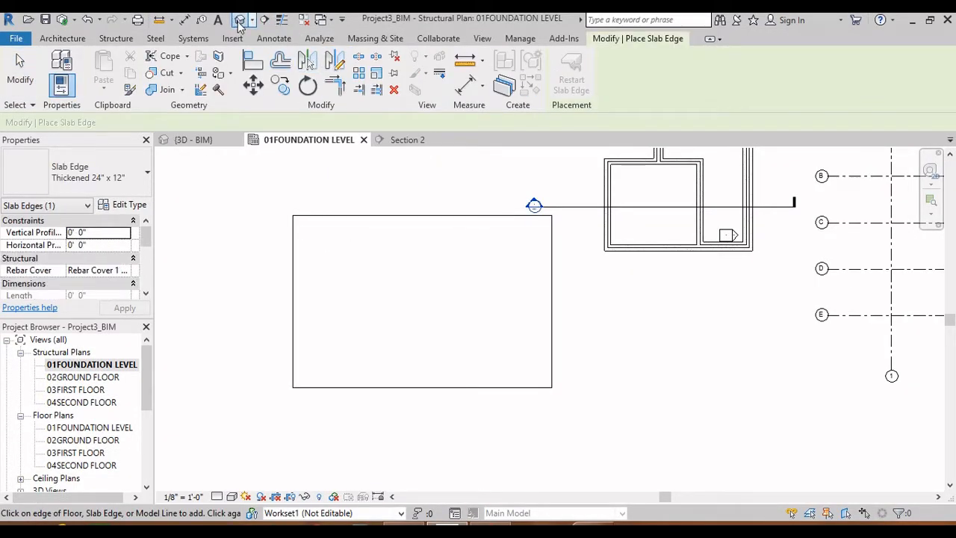
{"action": "left_click", "coordinate": [240, 21]}
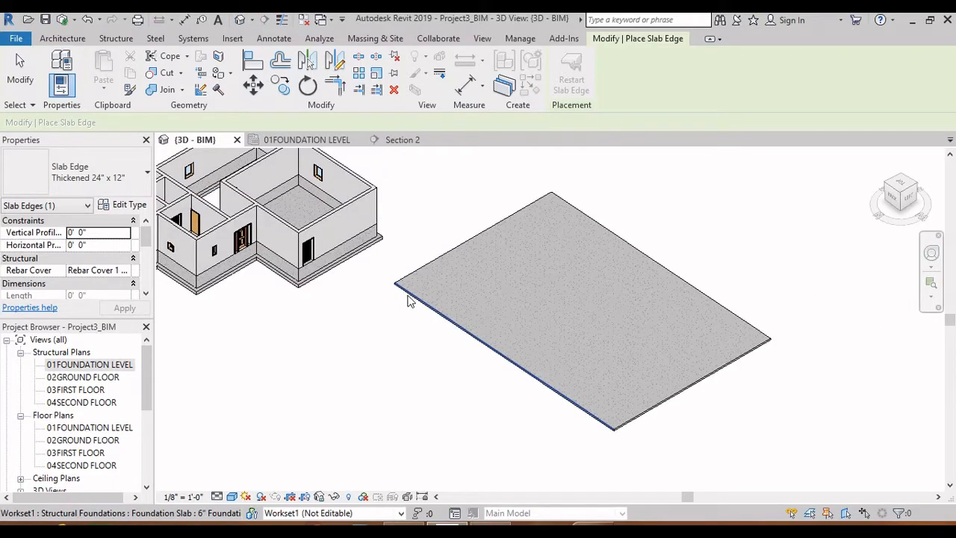
{"action": "key", "text": "Escape"}
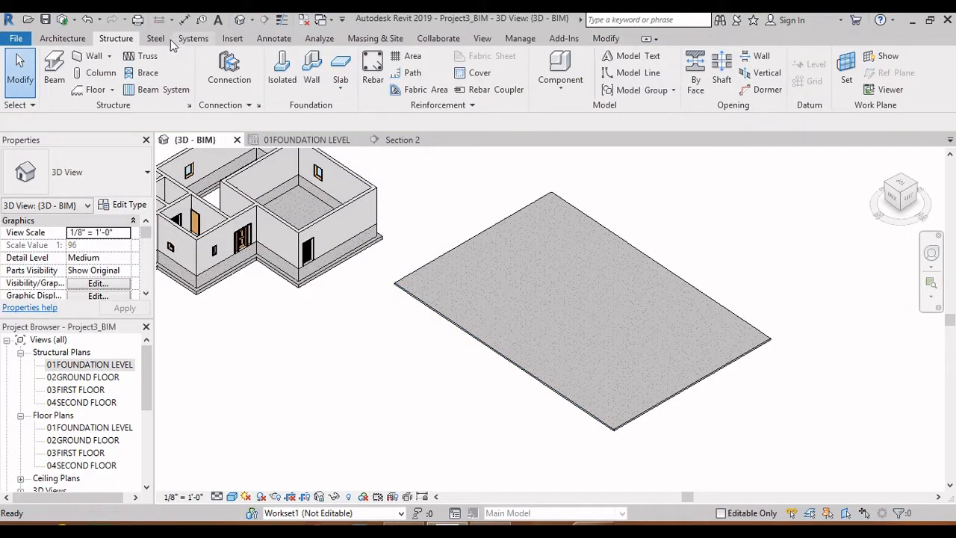
{"action": "left_click", "coordinate": [340, 83]}
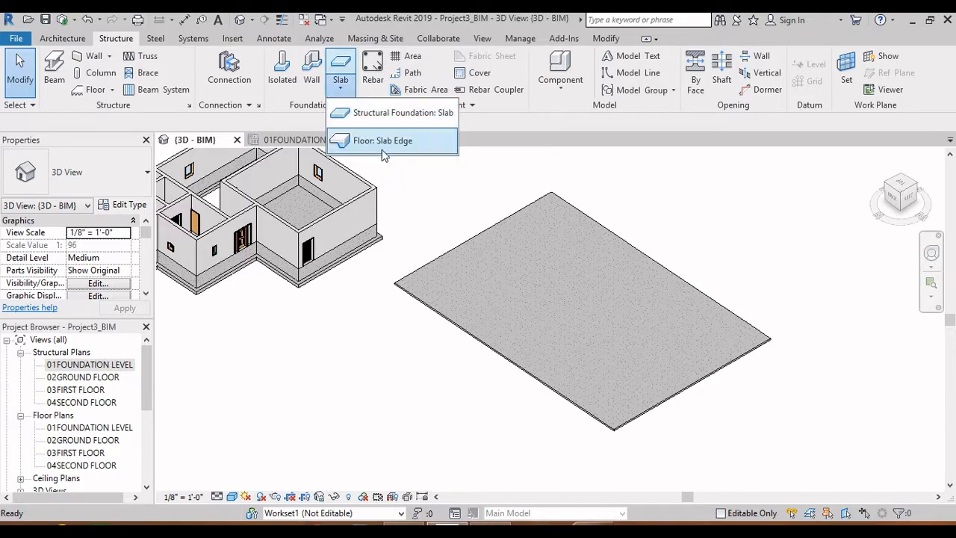
{"action": "left_click", "coordinate": [385, 141]}
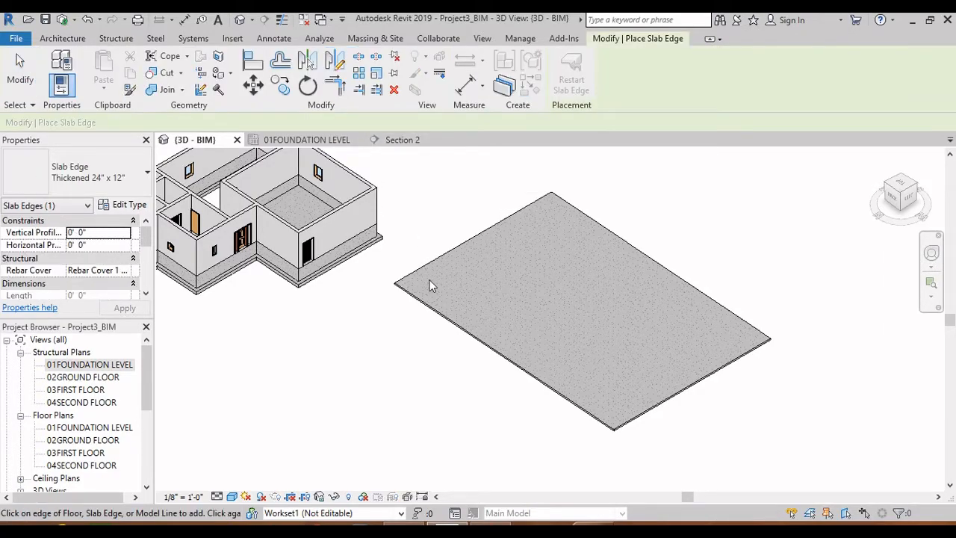
{"action": "scroll", "coordinate": [428, 306], "scroll_direction": "up", "scroll_amount": 4}
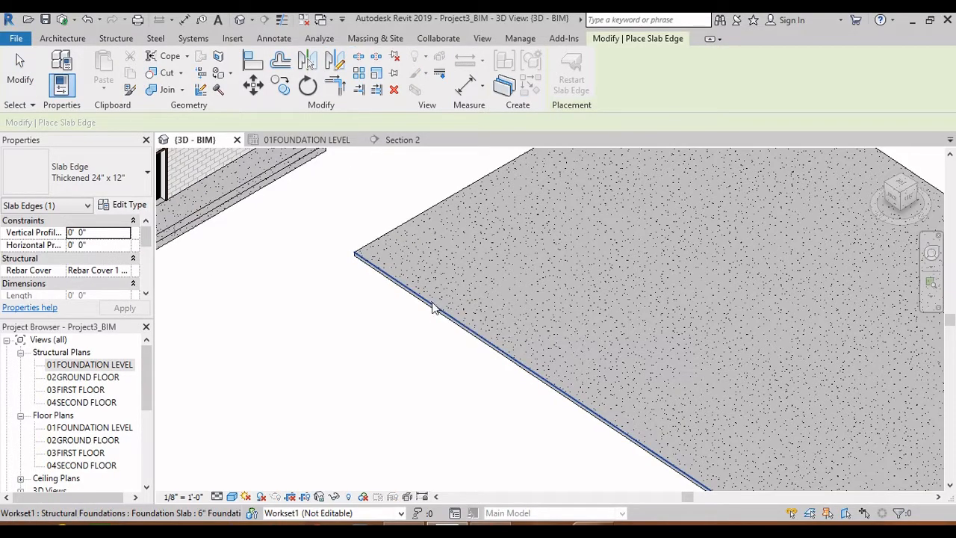
{"action": "left_click", "coordinate": [433, 308]}
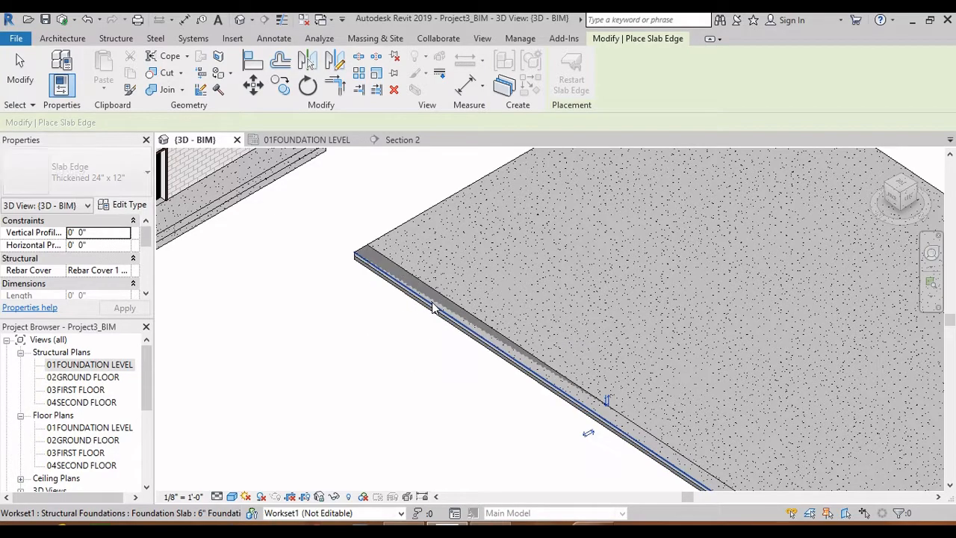
{"action": "left_click", "coordinate": [409, 227]}
{"action": "scroll", "coordinate": [535, 235], "scroll_direction": "down", "scroll_amount": 5}
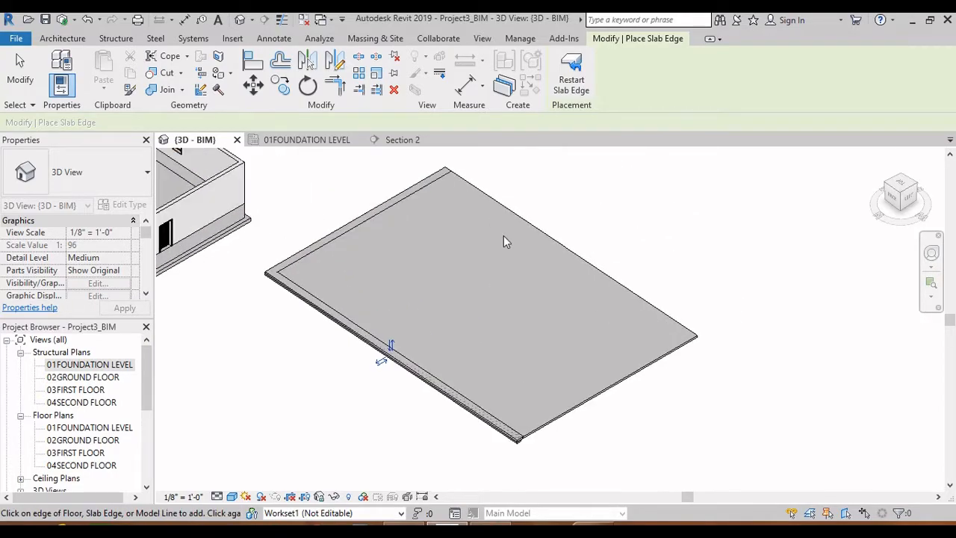
Extend the slab edge along the remaining long and short edges of the rectangular slab, finish placement, and select the resulting slab edge
{"action": "scroll", "coordinate": [504, 239], "scroll_direction": "up", "scroll_amount": 2}
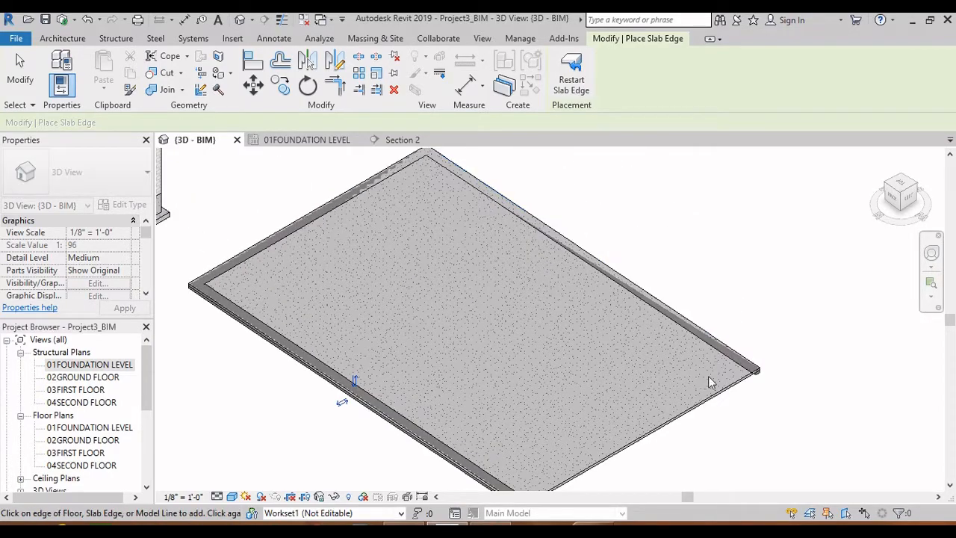
{"action": "scroll", "coordinate": [647, 254], "scroll_direction": "up", "scroll_amount": 3}
{"action": "middle_click_drag", "start_coordinate": [647, 254], "coordinate": [591, 280]}
{"action": "scroll", "coordinate": [589, 278], "scroll_direction": "up", "scroll_amount": 3}
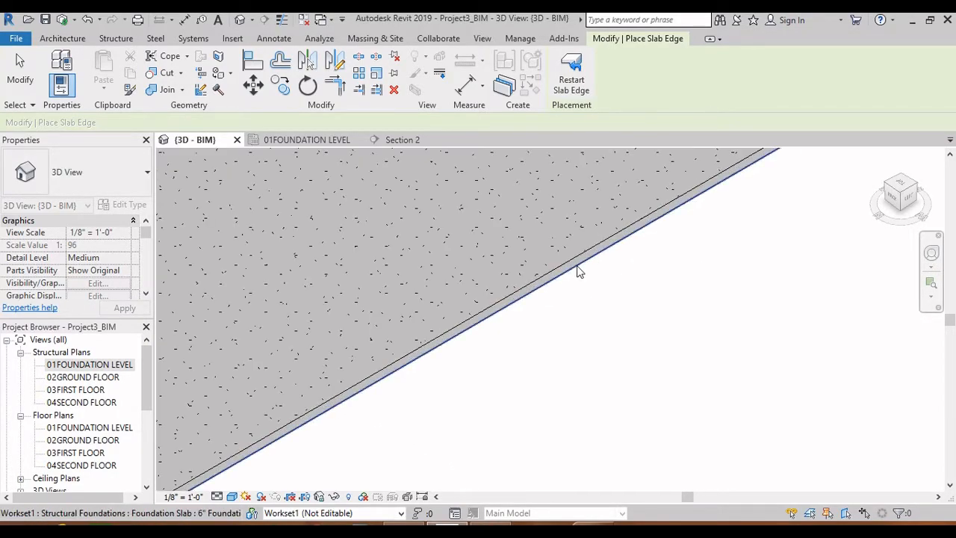
{"action": "left_click", "coordinate": [576, 261]}
{"action": "scroll", "coordinate": [605, 271], "scroll_direction": "down", "scroll_amount": 5}
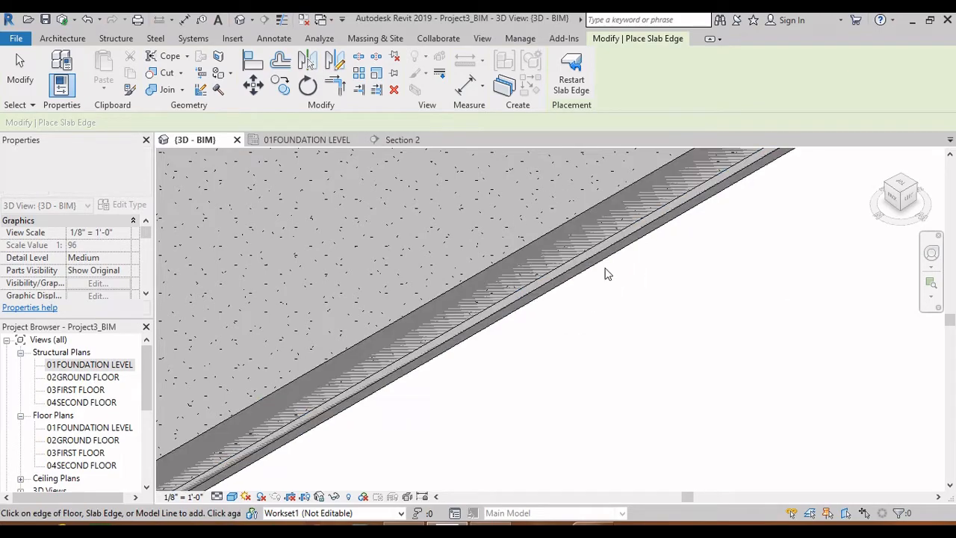
{"action": "key", "text": "Escape"}
{"action": "key", "text": "Escape"}
{"action": "middle_click_drag", "start_coordinate": [444, 345], "coordinate": [458, 373]}
{"action": "left_click", "coordinate": [435, 346]}
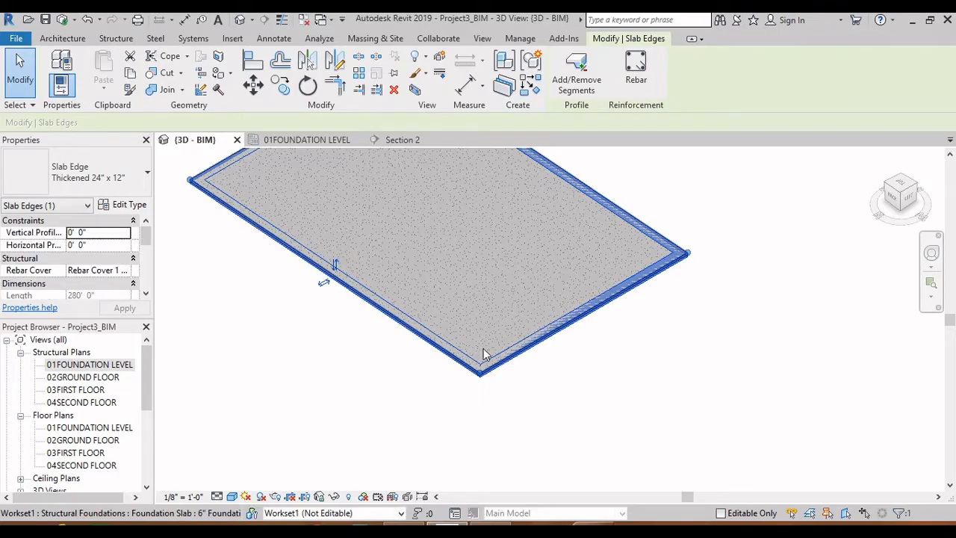
In the 01FOUNDATION LEVEL plan, move the section line onto the middle of the rectangular slab and open its section view
{"action": "key", "text": "ctrl+Tab"}
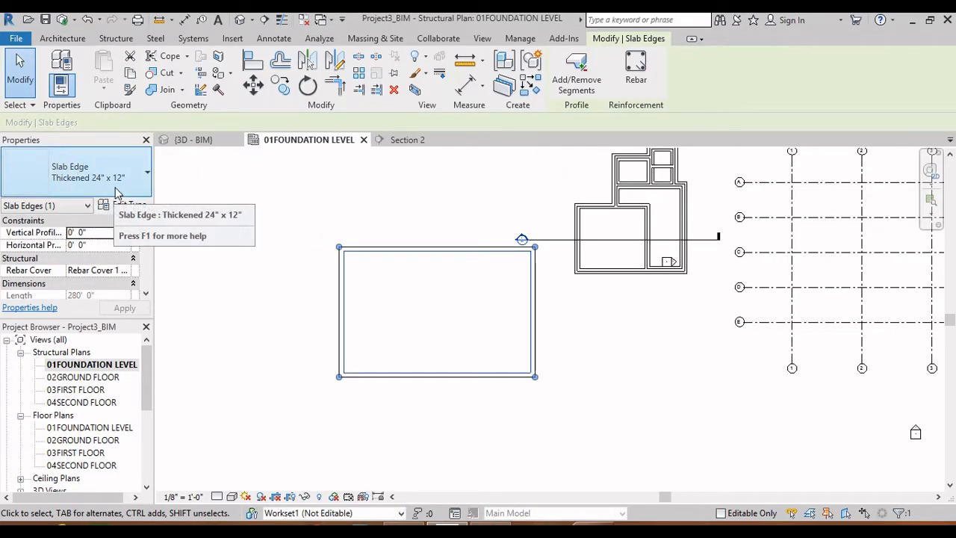
{"action": "key", "text": "Escape"}
{"action": "middle_click_drag", "start_coordinate": [531, 245], "coordinate": [534, 247]}
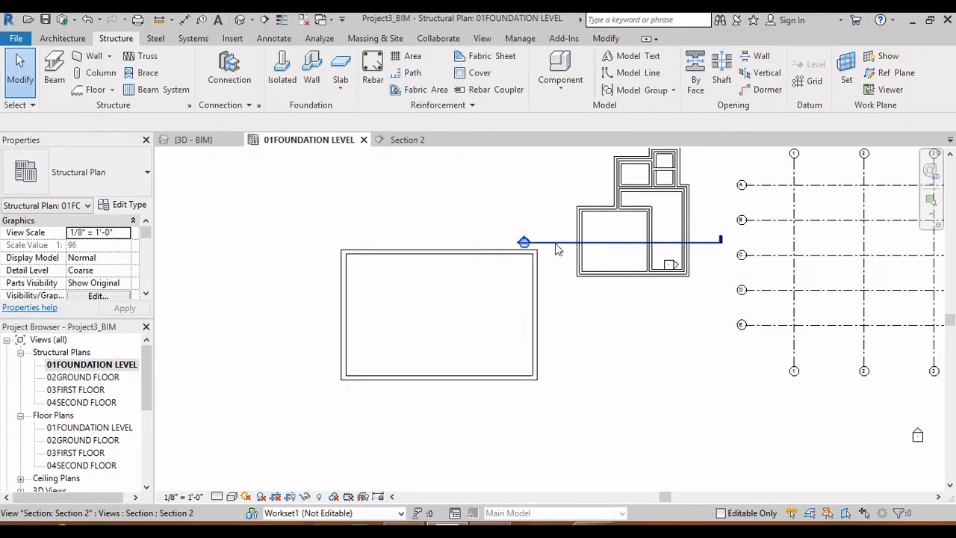
{"action": "left_click", "coordinate": [561, 243]}
{"action": "left_click_drag", "start_coordinate": [589, 262], "coordinate": [568, 314]}
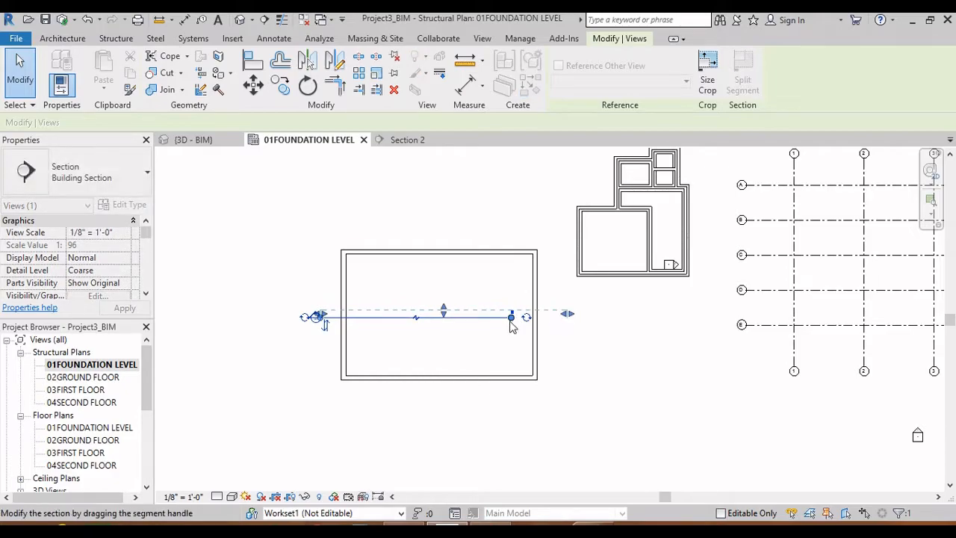
{"action": "left_click", "coordinate": [336, 327]}
{"action": "scroll", "coordinate": [335, 327], "scroll_direction": "up", "scroll_amount": 5}
{"action": "double_click", "coordinate": [313, 299]}
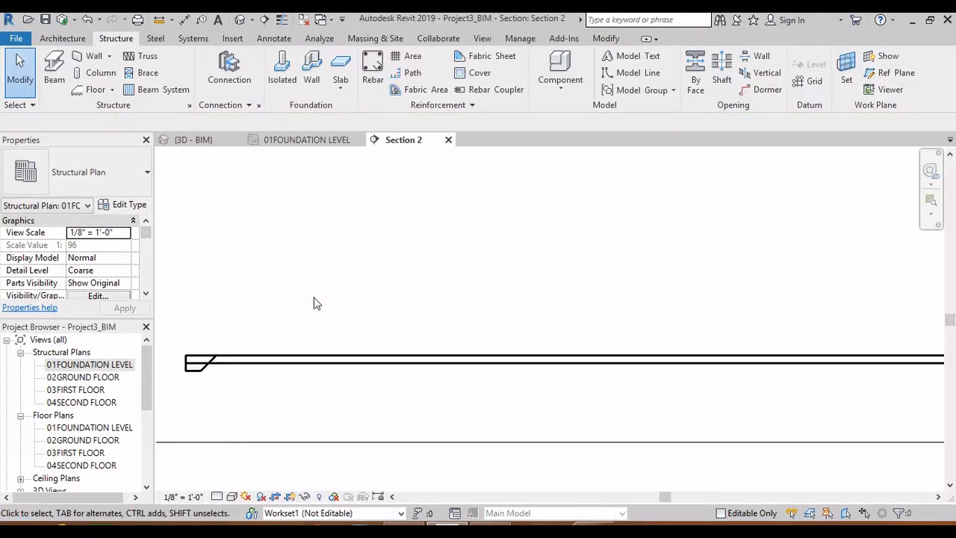
Duplicate the type of the slab edge shown in section, keeping the proposed name Thickened 24" x 12" 2
{"action": "scroll", "coordinate": [306, 350], "scroll_direction": "down", "scroll_amount": 2}
{"action": "middle_click_drag", "start_coordinate": [328, 345], "coordinate": [353, 256]}
{"action": "scroll", "coordinate": [262, 261], "scroll_direction": "up", "scroll_amount": 4}
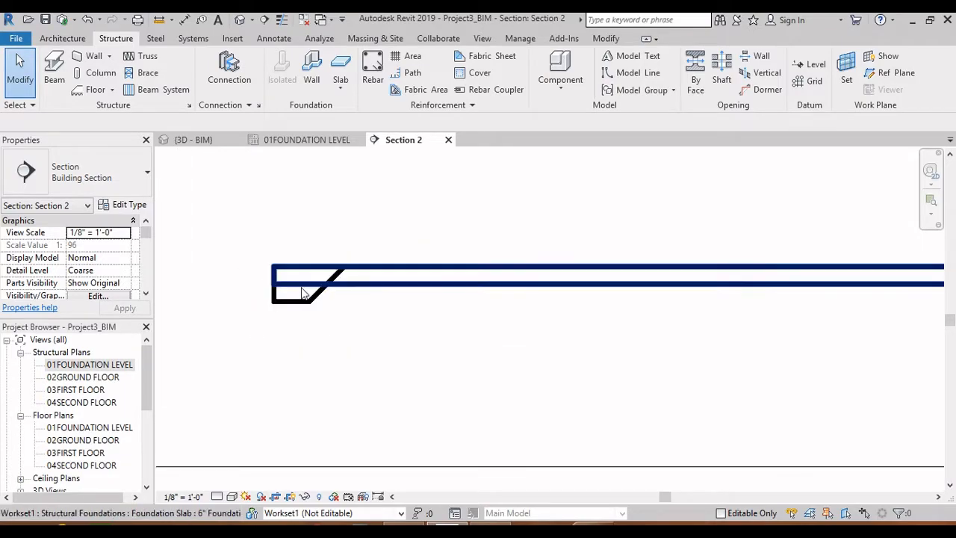
{"action": "scroll", "coordinate": [320, 316], "scroll_direction": "up", "scroll_amount": 2}
{"action": "left_click", "coordinate": [288, 280]}
{"action": "scroll", "coordinate": [354, 320], "scroll_direction": "up", "scroll_amount": 2}
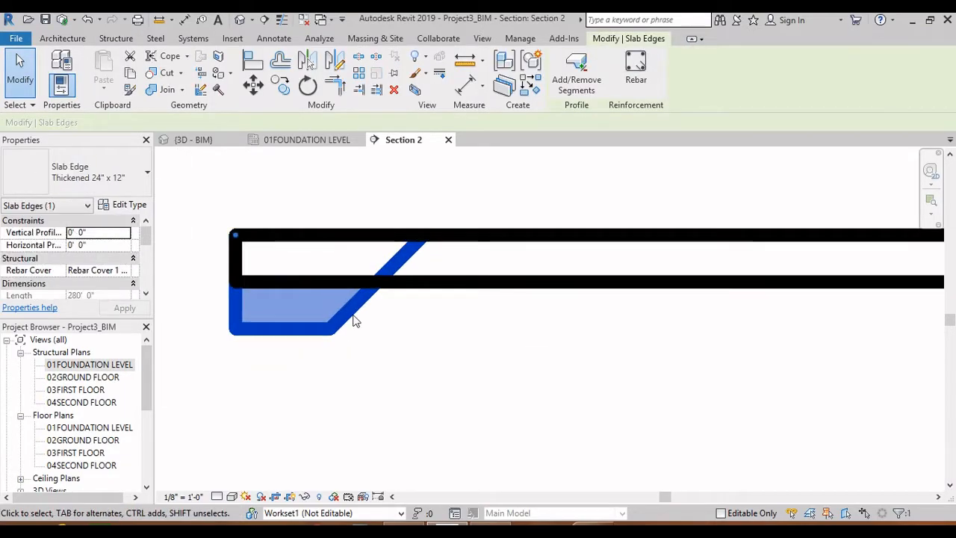
{"action": "scroll", "coordinate": [355, 320], "scroll_direction": "down", "scroll_amount": 3}
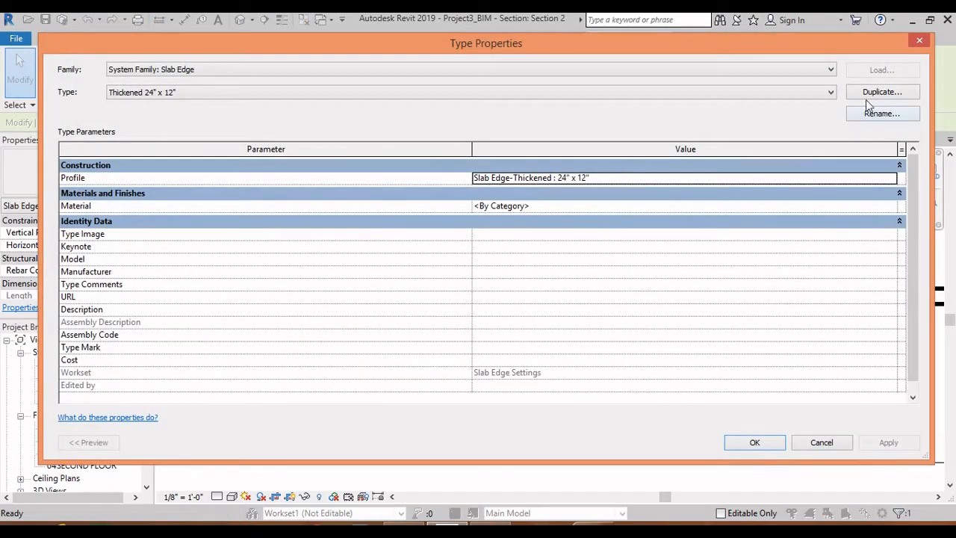
{"action": "left_click", "coordinate": [870, 93]}
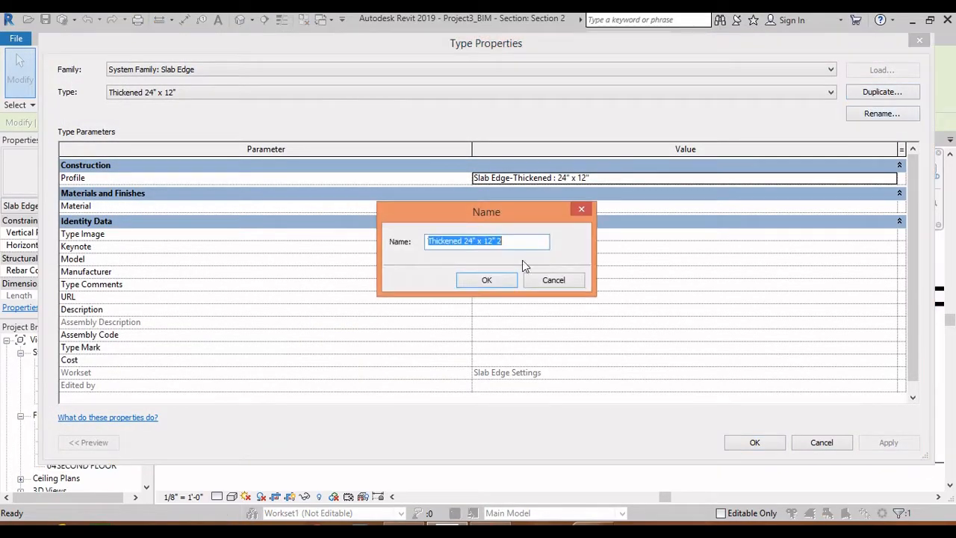
{"action": "left_click", "coordinate": [496, 281]}
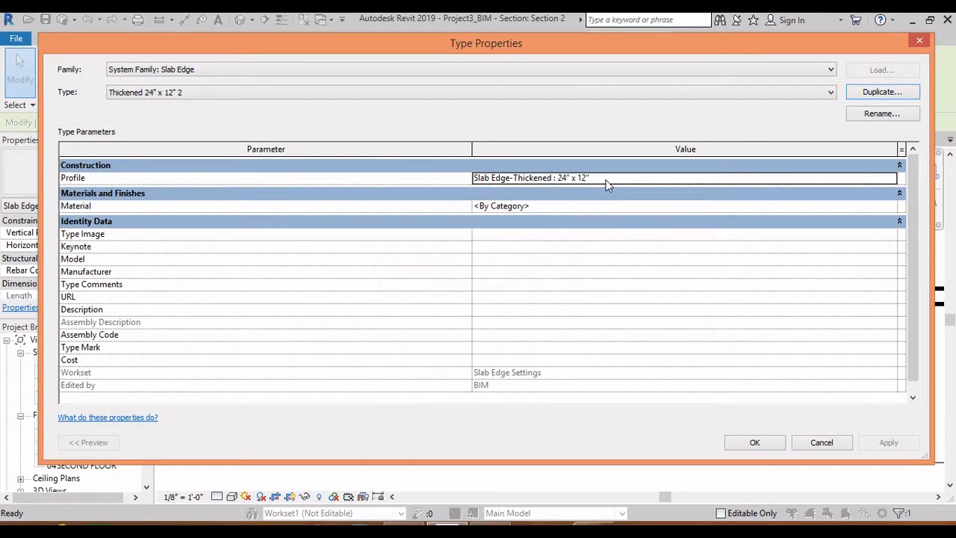
Set the duplicated slab edge type's profile to Slab Edge-Thickened : 36" x 12" and apply it
{"action": "left_click", "coordinate": [891, 181]}
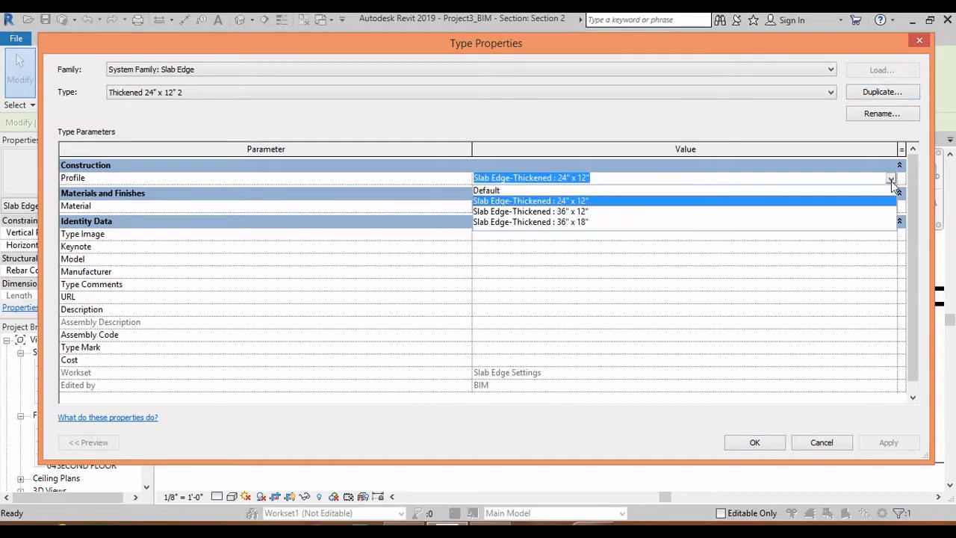
{"action": "left_click", "coordinate": [567, 211]}
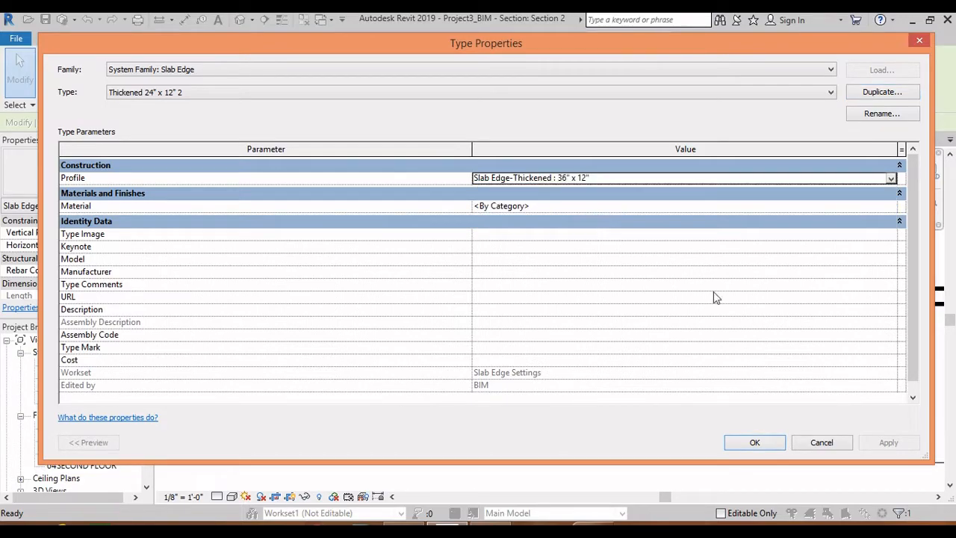
{"action": "left_click", "coordinate": [755, 443]}
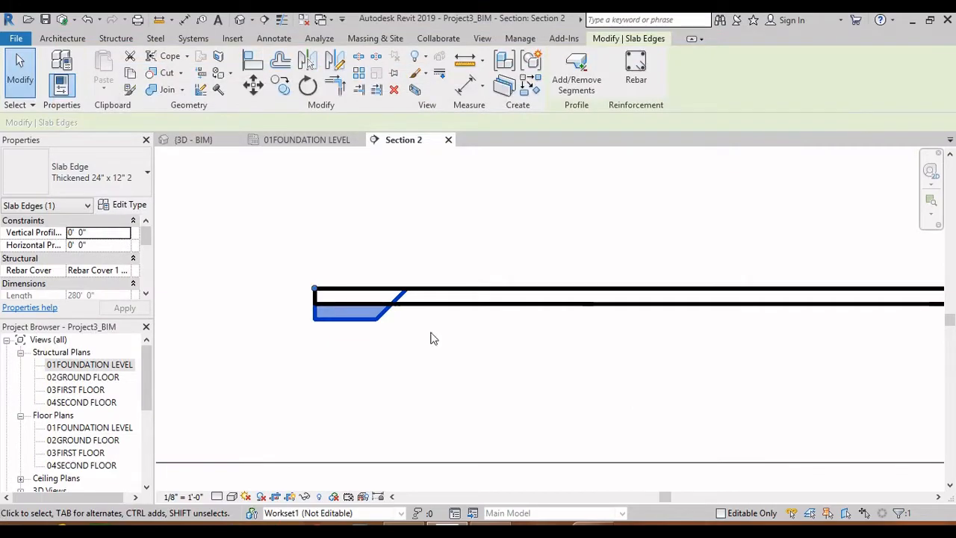
{"action": "left_click", "coordinate": [362, 370]}
{"action": "scroll", "coordinate": [363, 365], "scroll_direction": "down", "scroll_amount": 2}
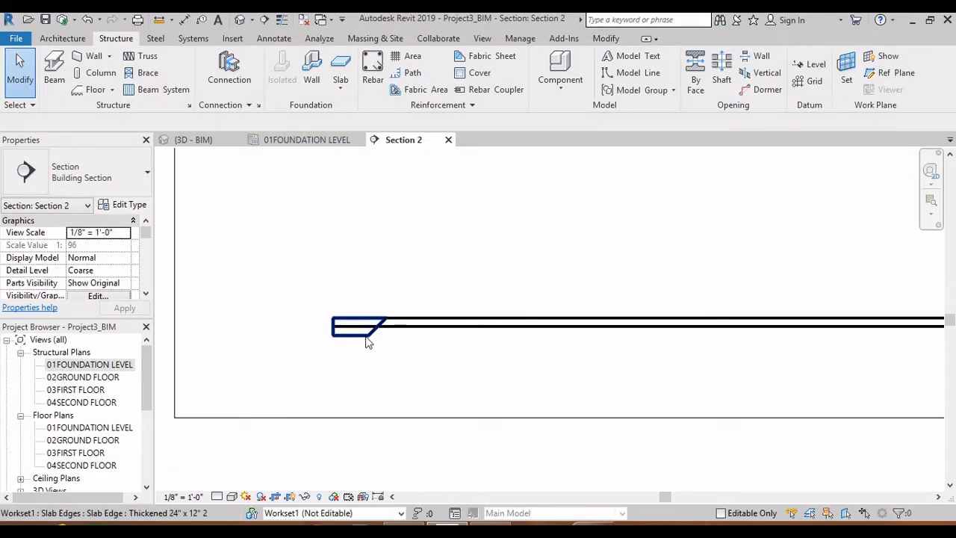
Add an aligned dimension for the slab edge's overall depth, from the slab's top face to the underside of the thickening
{"action": "left_click", "coordinate": [368, 337]}
{"action": "scroll", "coordinate": [340, 331], "scroll_direction": "up", "scroll_amount": 4}
{"action": "key", "text": "Escape"}
{"action": "key", "text": "d"}
{"action": "key", "text": "i"}
{"action": "left_click", "coordinate": [348, 294]}
{"action": "left_click", "coordinate": [347, 354]}
{"action": "left_click", "coordinate": [282, 239]}
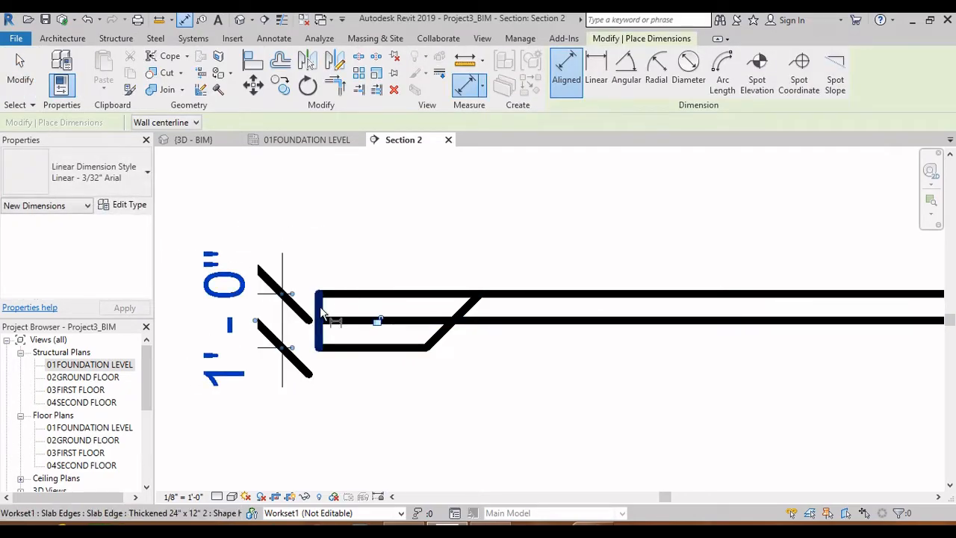
Dimension the slab edge's top width from its outer face to the upper end of the slope, placing the dimension above the slab
{"action": "left_click", "coordinate": [320, 307]}
{"action": "key", "text": "Tab"}
{"action": "left_click", "coordinate": [478, 294]}
{"action": "scroll", "coordinate": [534, 184], "scroll_direction": "down", "scroll_amount": 2}
{"action": "scroll", "coordinate": [548, 217], "scroll_direction": "down", "scroll_amount": 1}
{"action": "middle_click_drag", "start_coordinate": [552, 217], "coordinate": [566, 266]}
{"action": "left_click", "coordinate": [561, 218]}
{"action": "key", "text": "Escape"}
{"action": "scroll", "coordinate": [385, 314], "scroll_direction": "up", "scroll_amount": 2}
Move the vertical depth dimension farther away from the slab edge's outer face
{"action": "left_click", "coordinate": [381, 318]}
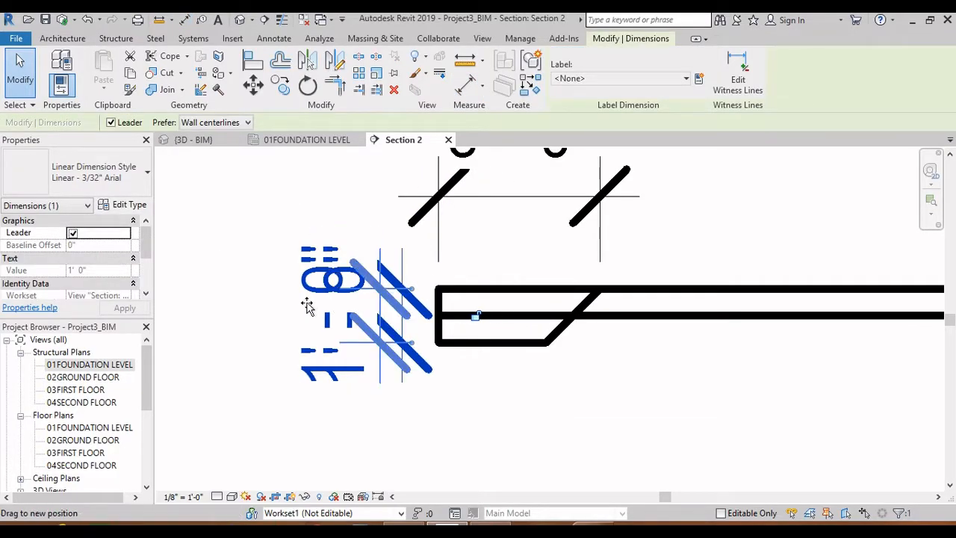
{"action": "left_click_drag", "start_coordinate": [307, 306], "coordinate": [232, 306]}
{"action": "scroll", "coordinate": [482, 326], "scroll_direction": "down", "scroll_amount": 1}
{"action": "left_click", "coordinate": [630, 346]}
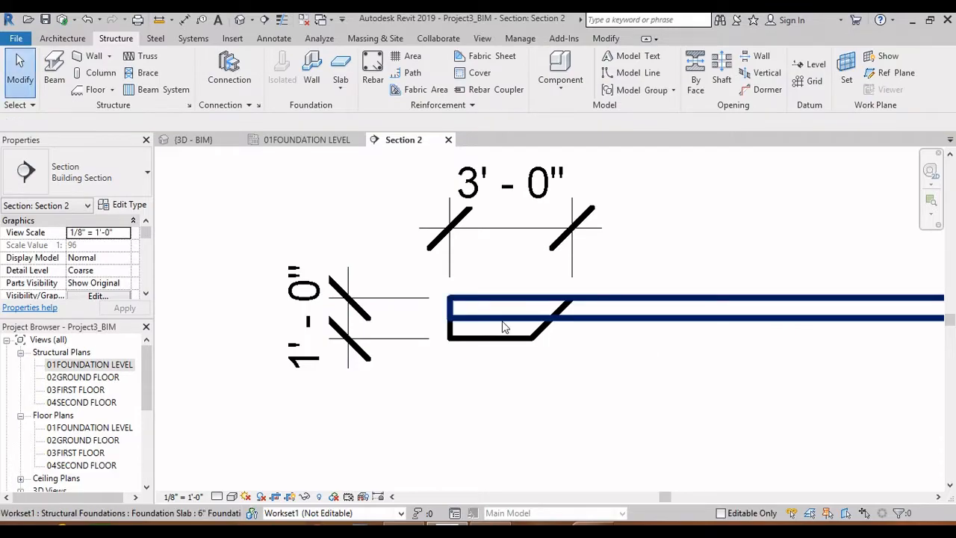
Join the geometry of the slab edge and the foundation slab
{"action": "left_click", "coordinate": [603, 40]}
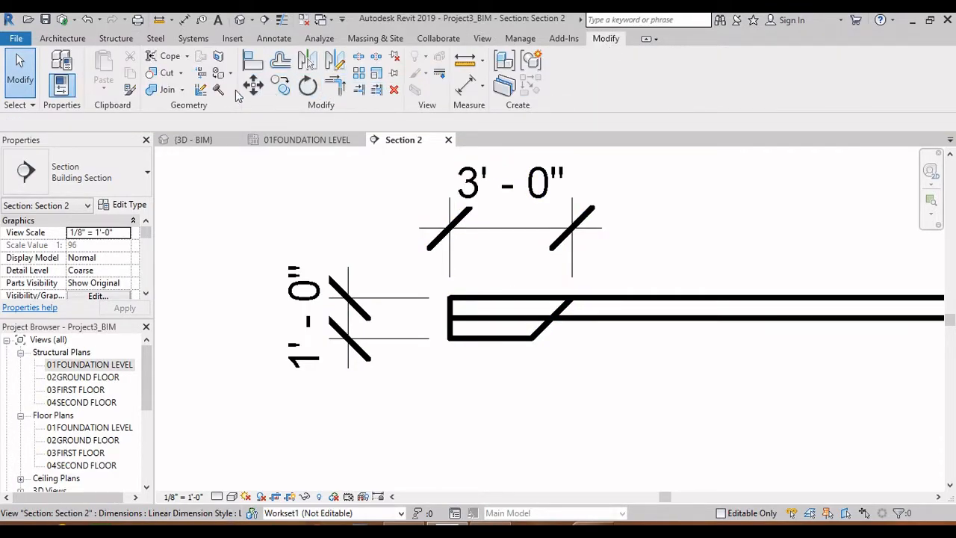
{"action": "left_click", "coordinate": [166, 89]}
{"action": "left_click", "coordinate": [539, 342]}
{"action": "left_click", "coordinate": [604, 331]}
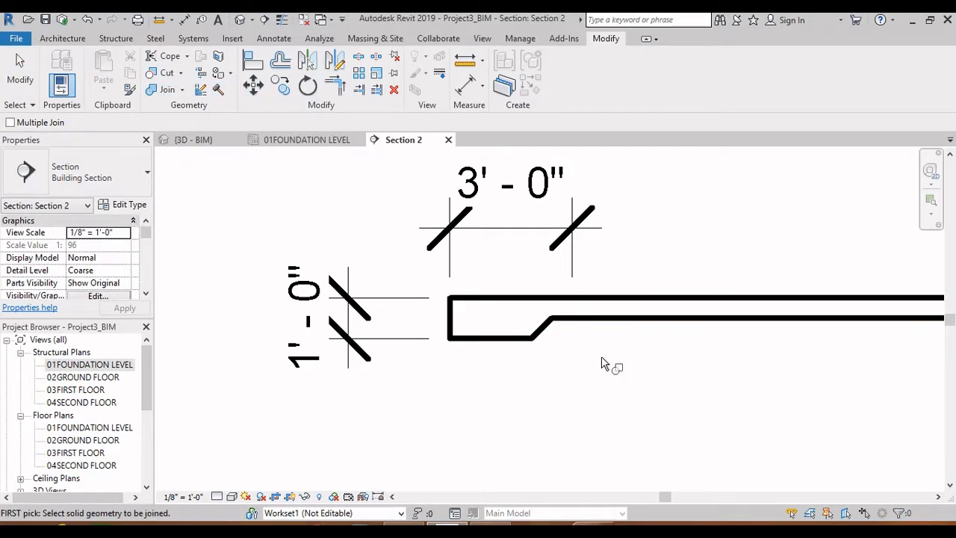
Examine the joined slab edge profile in section at both ends of the slab
{"action": "scroll", "coordinate": [607, 352], "scroll_direction": "down", "scroll_amount": 2}
{"action": "scroll", "coordinate": [557, 348], "scroll_direction": "up", "scroll_amount": 3}
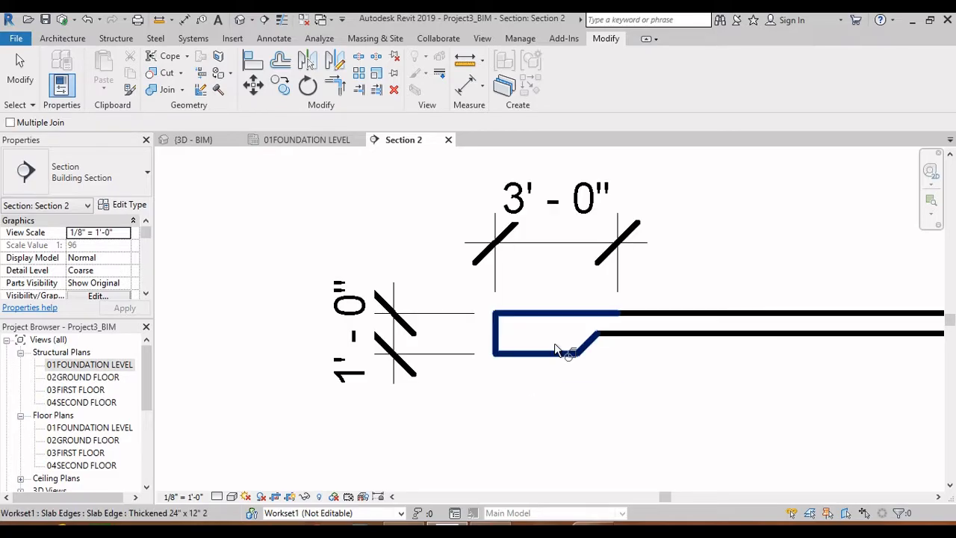
{"action": "scroll", "coordinate": [613, 351], "scroll_direction": "down", "scroll_amount": 1}
{"action": "scroll", "coordinate": [448, 322], "scroll_direction": "down", "scroll_amount": 2}
{"action": "middle_click_drag", "start_coordinate": [762, 316], "coordinate": [593, 335]}
{"action": "scroll", "coordinate": [640, 356], "scroll_direction": "up", "scroll_amount": 4}
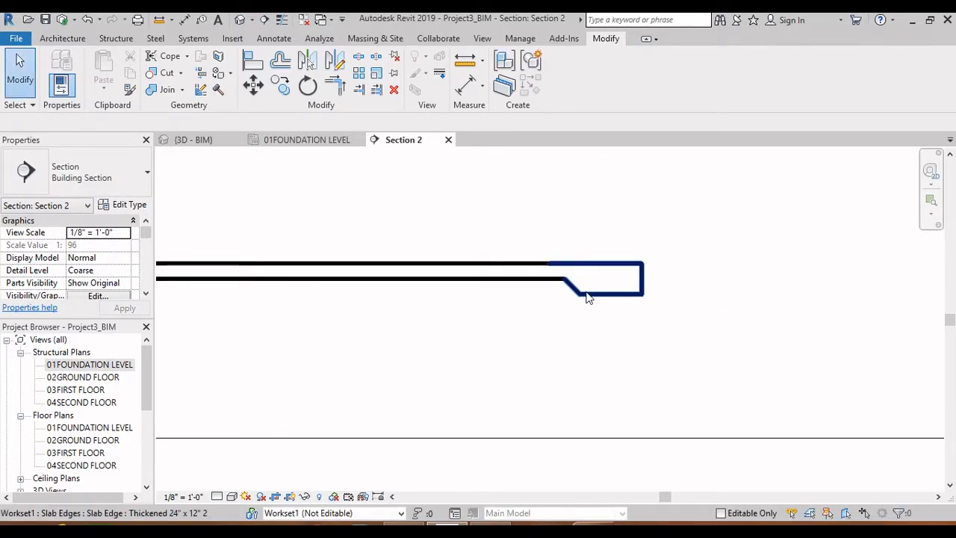
{"action": "left_click", "coordinate": [587, 294]}
{"action": "scroll", "coordinate": [645, 324], "scroll_direction": "down", "scroll_amount": 4}
{"action": "key", "text": "Escape"}
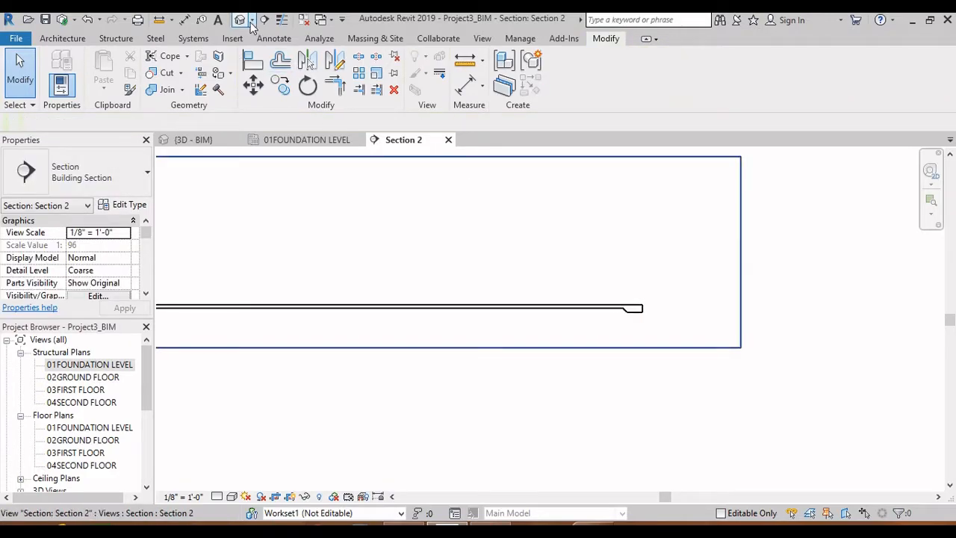
Inspect the joined slab edge around the foundation slab in the 3D view
{"action": "left_click", "coordinate": [241, 20]}
{"action": "scroll", "coordinate": [571, 320], "scroll_direction": "down", "scroll_amount": 2}
{"action": "middle_click_drag", "start_coordinate": [573, 344], "coordinate": [607, 352]}
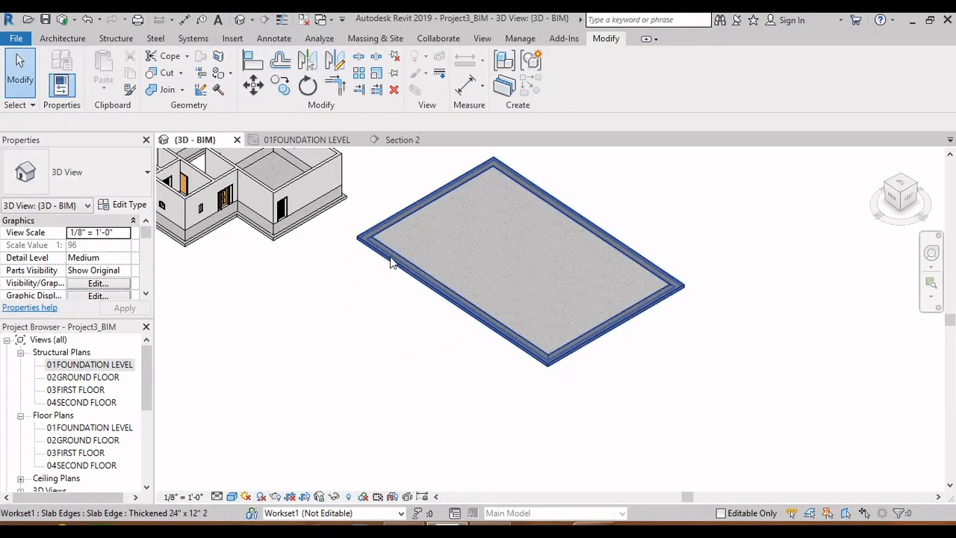
{"action": "scroll", "coordinate": [388, 259], "scroll_direction": "up", "scroll_amount": 4}
{"action": "scroll", "coordinate": [409, 260], "scroll_direction": "down", "scroll_amount": 5}
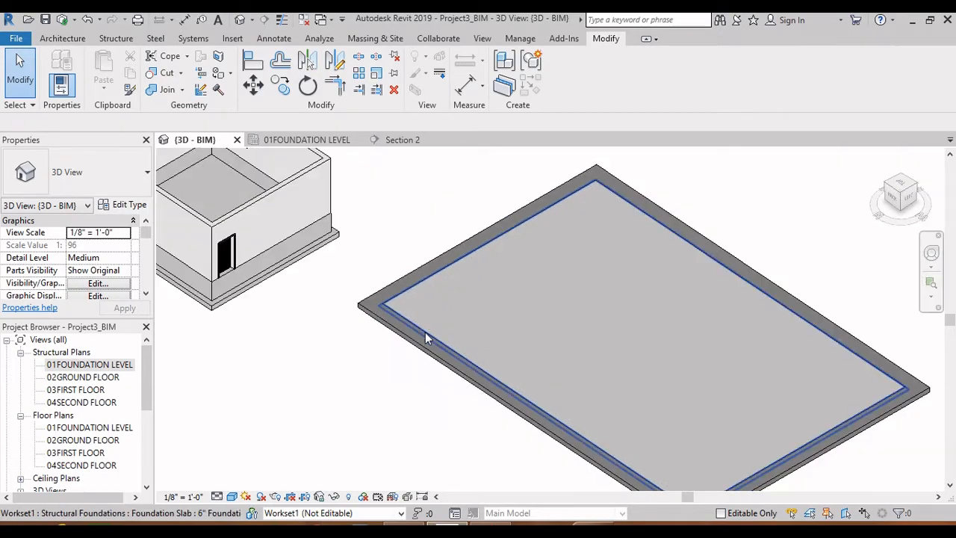
Return to the 01FOUNDATION LEVEL structural plan and look over the available floor creation options
{"action": "key", "text": "ctrl+Tab"}
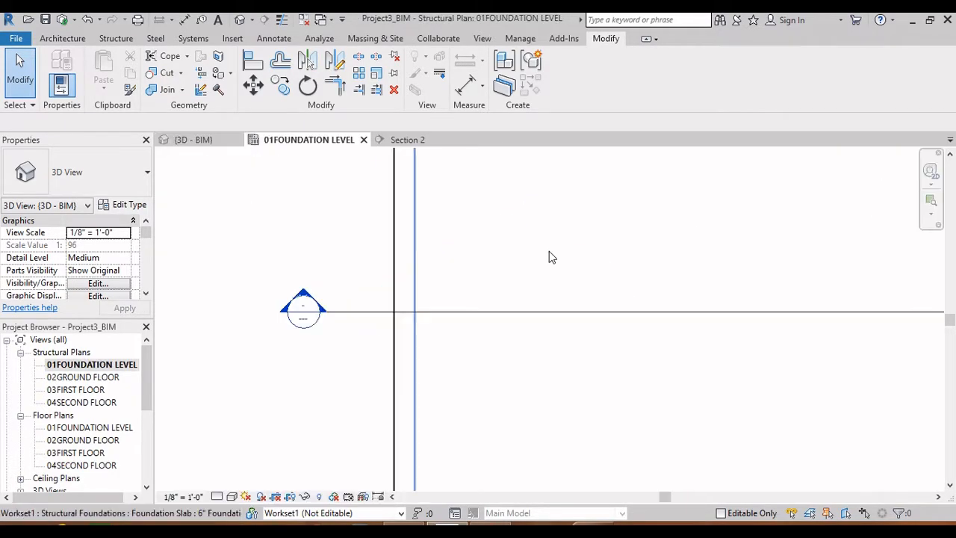
{"action": "scroll", "coordinate": [469, 269], "scroll_direction": "down", "scroll_amount": 2}
{"action": "scroll", "coordinate": [465, 283], "scroll_direction": "down", "scroll_amount": 3}
{"action": "middle_click_drag", "start_coordinate": [566, 265], "coordinate": [517, 253]}
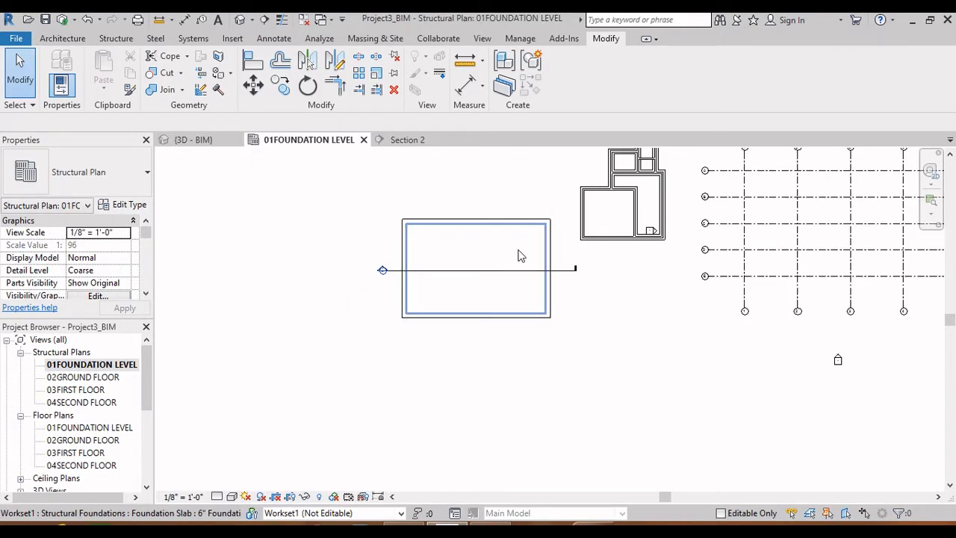
{"action": "scroll", "coordinate": [517, 251], "scroll_direction": "up", "scroll_amount": 1}
{"action": "left_click", "coordinate": [116, 39]}
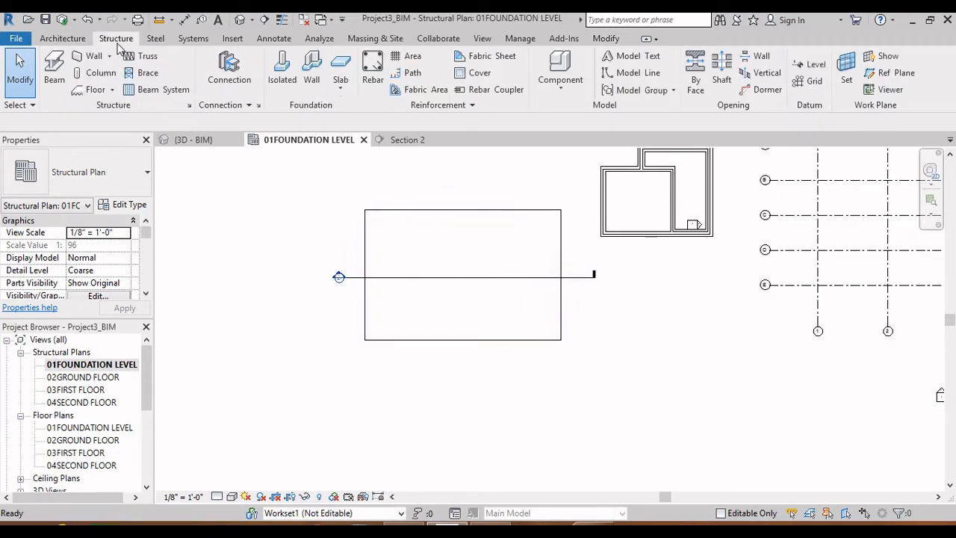
{"action": "left_click", "coordinate": [113, 91]}
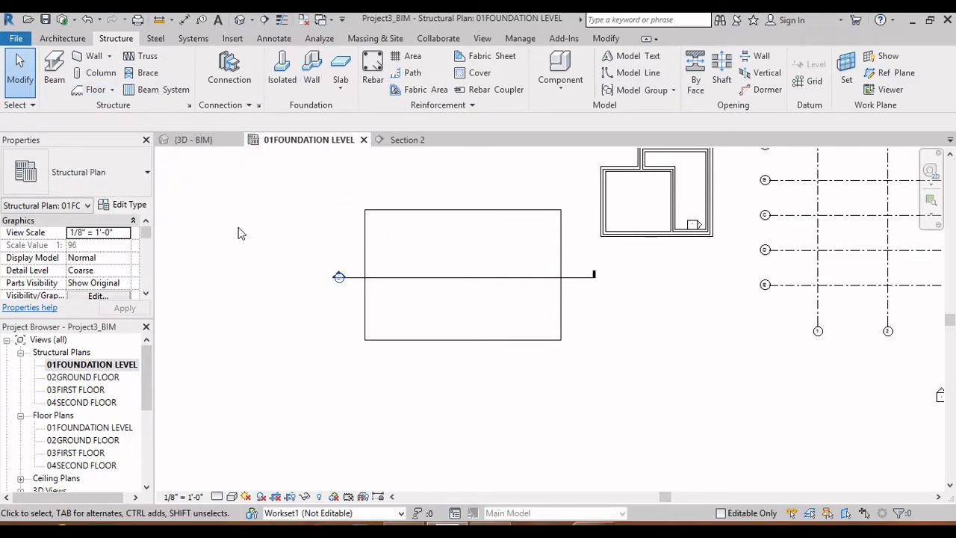
Open the 02GROUND FLOOR and 03FIRST FLOOR structural plans, ending on 03FIRST FLOOR
{"action": "double_click", "coordinate": [90, 378]}
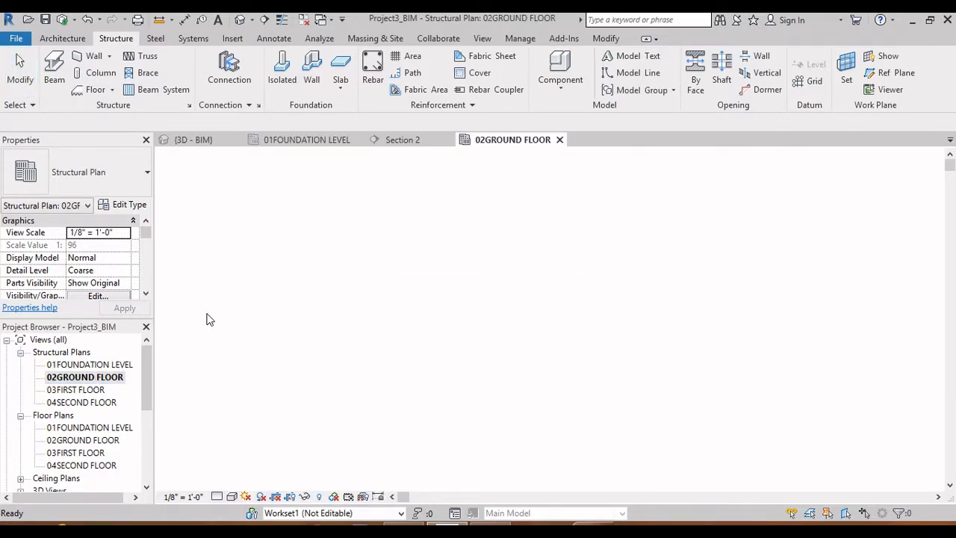
{"action": "double_click", "coordinate": [75, 390]}
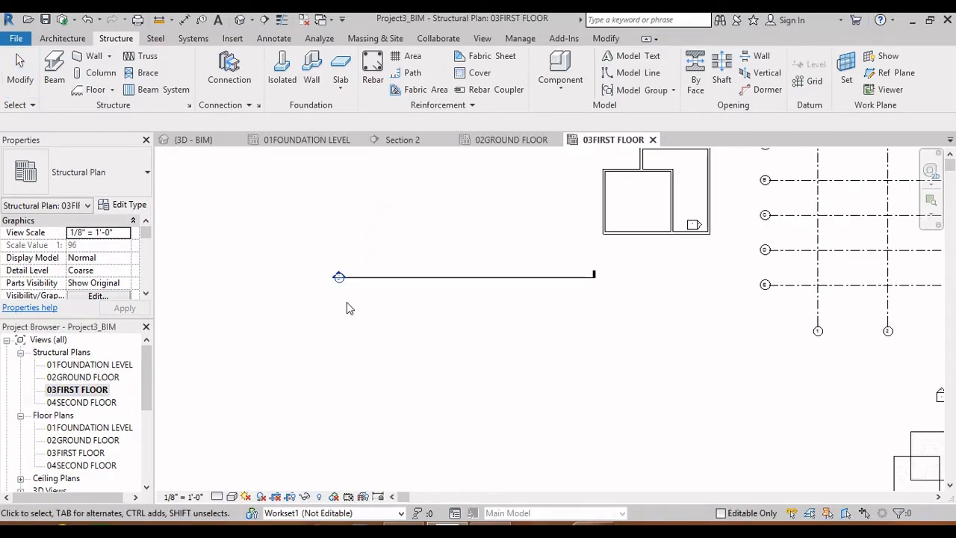
{"action": "scroll", "coordinate": [346, 301], "scroll_direction": "down", "scroll_amount": 2}
{"action": "middle_click_drag", "start_coordinate": [347, 302], "coordinate": [480, 316]}
{"action": "scroll", "coordinate": [406, 320], "scroll_direction": "up", "scroll_amount": 3}
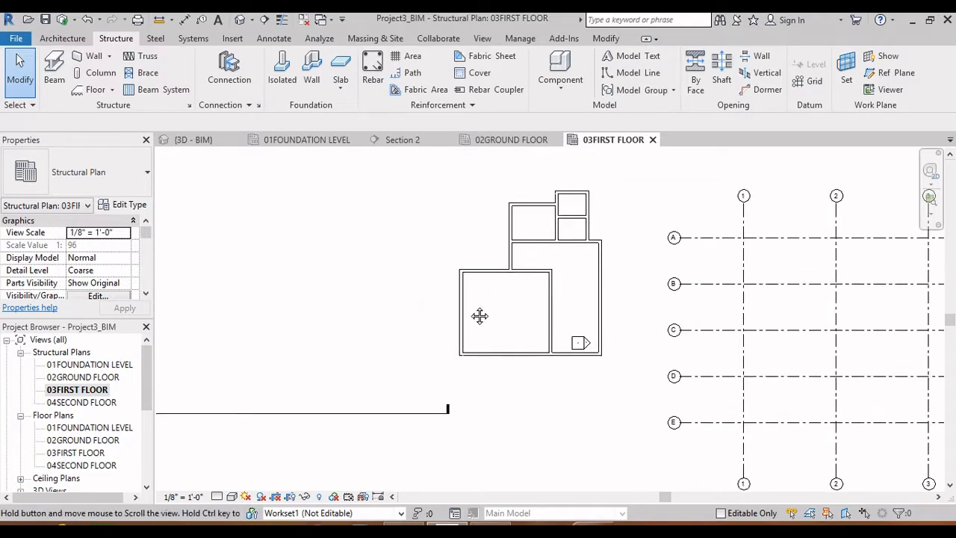
Create a Generic - 12" structural floor on the first floor with an upright rectangular boundary crossing the section line, beside the building
{"action": "left_click", "coordinate": [112, 90]}
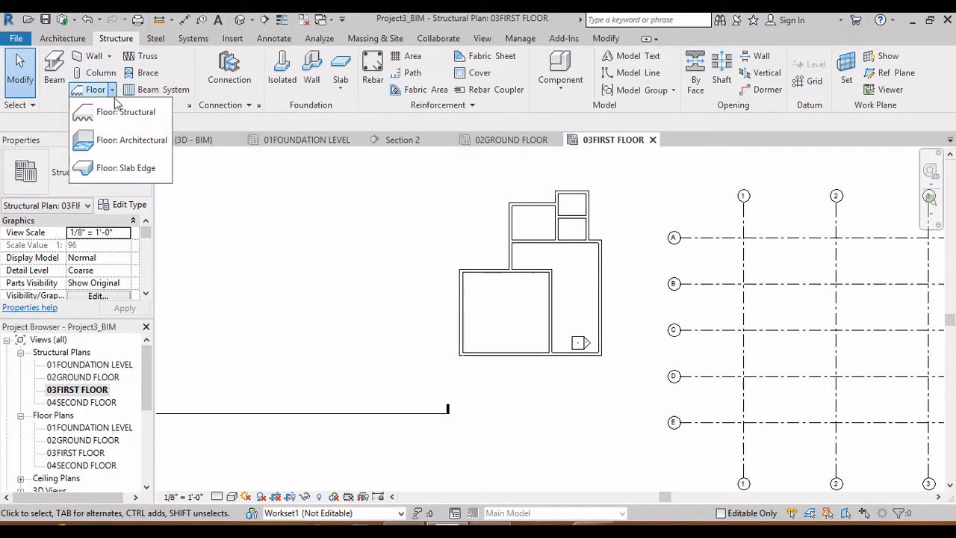
{"action": "left_click", "coordinate": [117, 114]}
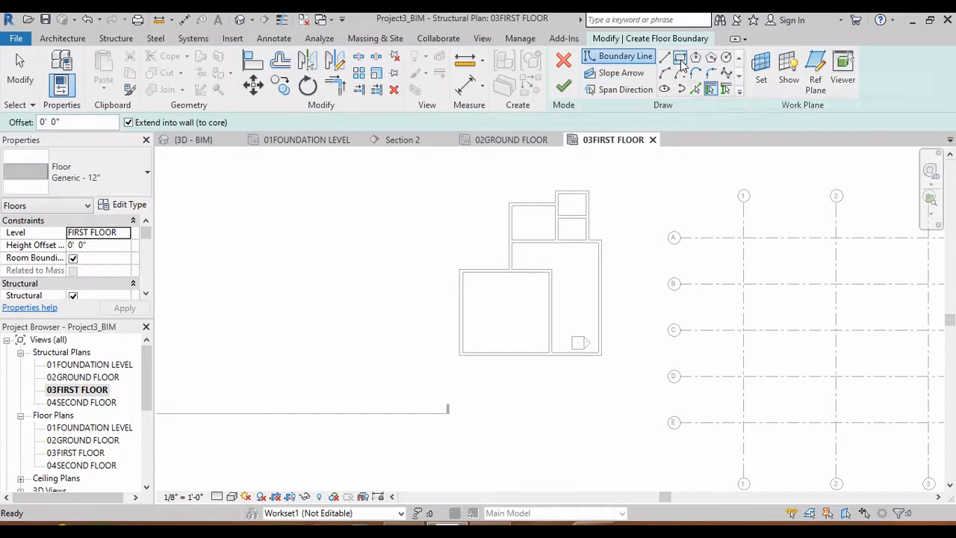
{"action": "left_click", "coordinate": [680, 58]}
{"action": "scroll", "coordinate": [429, 201], "scroll_direction": "down", "scroll_amount": 2}
{"action": "left_click", "coordinate": [427, 196]}
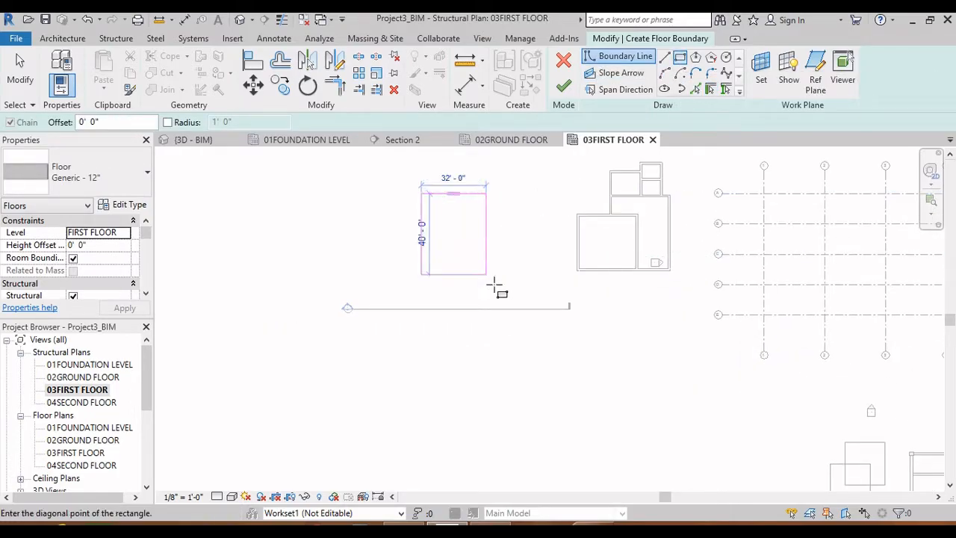
{"action": "left_click", "coordinate": [503, 342]}
{"action": "key", "text": "Escape"}
{"action": "key", "text": "Escape"}
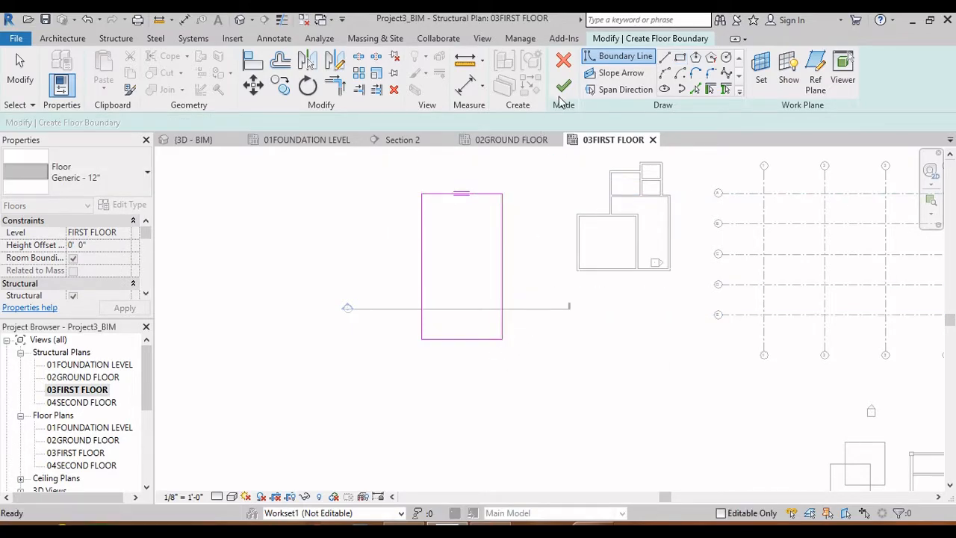
{"action": "scroll", "coordinate": [493, 231], "scroll_direction": "up", "scroll_amount": 2}
{"action": "scroll", "coordinate": [493, 231], "scroll_direction": "down", "scroll_amount": 2}
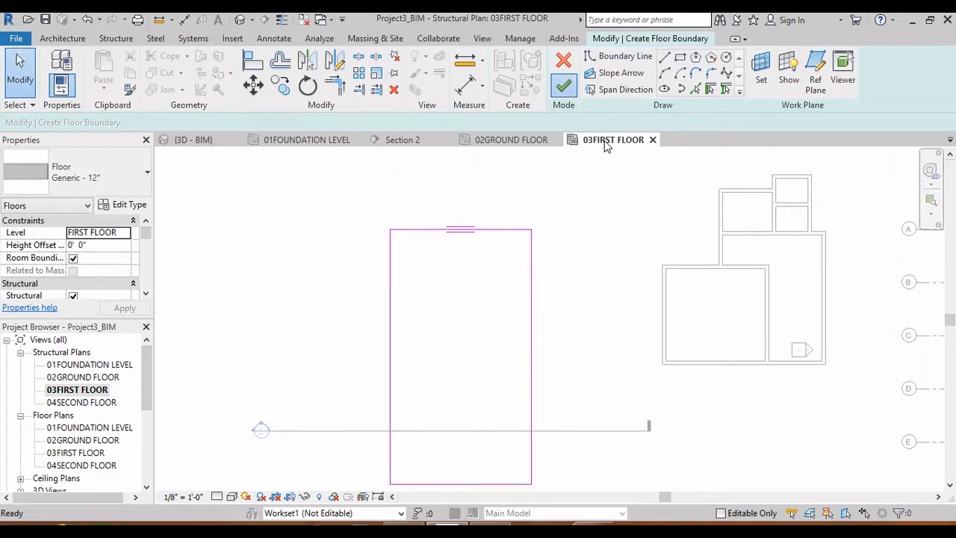
{"action": "left_click", "coordinate": [563, 86]}
Examine the span direction symbol and its arrowheads at the edges of the new structural floor
{"action": "left_click", "coordinate": [511, 295]}
{"action": "scroll", "coordinate": [508, 295], "scroll_direction": "down", "scroll_amount": 1}
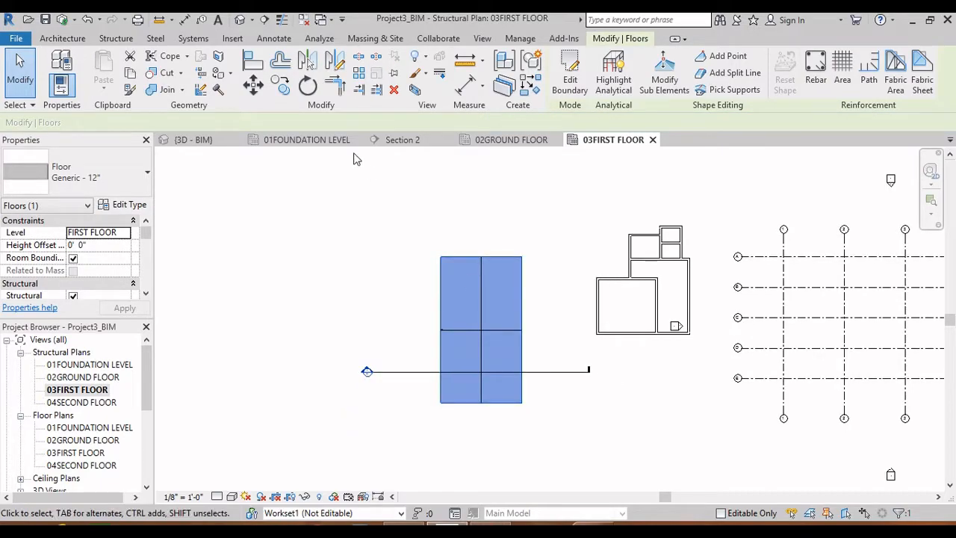
{"action": "scroll", "coordinate": [479, 351], "scroll_direction": "up", "scroll_amount": 5}
{"action": "scroll", "coordinate": [381, 338], "scroll_direction": "up", "scroll_amount": 2}
{"action": "scroll", "coordinate": [387, 338], "scroll_direction": "down", "scroll_amount": 1}
{"action": "middle_click_drag", "start_coordinate": [490, 335], "coordinate": [478, 344]}
{"action": "scroll", "coordinate": [331, 343], "scroll_direction": "up", "scroll_amount": 4}
{"action": "scroll", "coordinate": [333, 340], "scroll_direction": "down", "scroll_amount": 3}
{"action": "middle_click_drag", "start_coordinate": [505, 278], "coordinate": [481, 458]}
{"action": "scroll", "coordinate": [478, 232], "scroll_direction": "up", "scroll_amount": 3}
{"action": "scroll", "coordinate": [491, 230], "scroll_direction": "down", "scroll_amount": 4}
{"action": "middle_click_drag", "start_coordinate": [506, 319], "coordinate": [522, 218]}
{"action": "scroll", "coordinate": [487, 300], "scroll_direction": "down", "scroll_amount": 1}
{"action": "scroll", "coordinate": [382, 375], "scroll_direction": "up", "scroll_amount": 3}
{"action": "scroll", "coordinate": [397, 366], "scroll_direction": "up", "scroll_amount": 3}
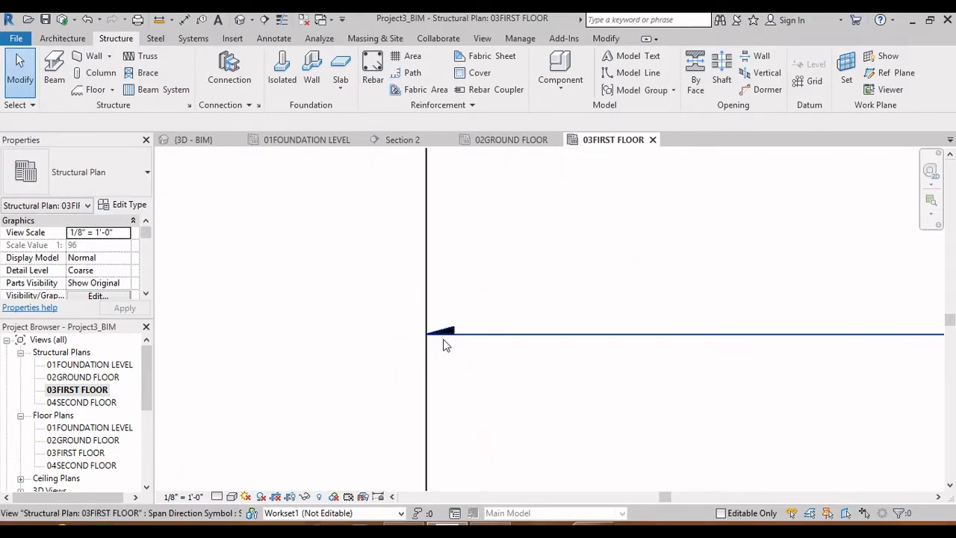
{"action": "key", "text": "ctrl"}
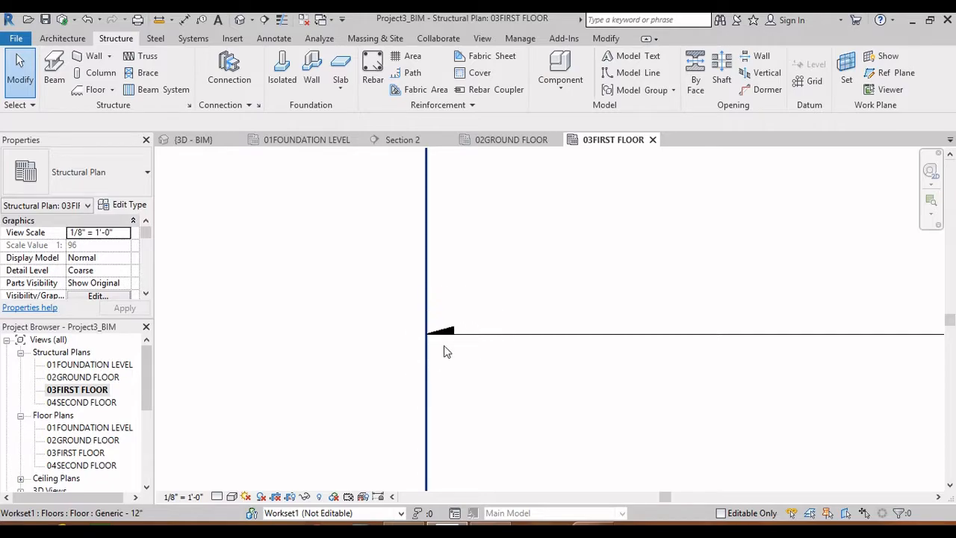
{"action": "scroll", "coordinate": [443, 340], "scroll_direction": "down", "scroll_amount": 5}
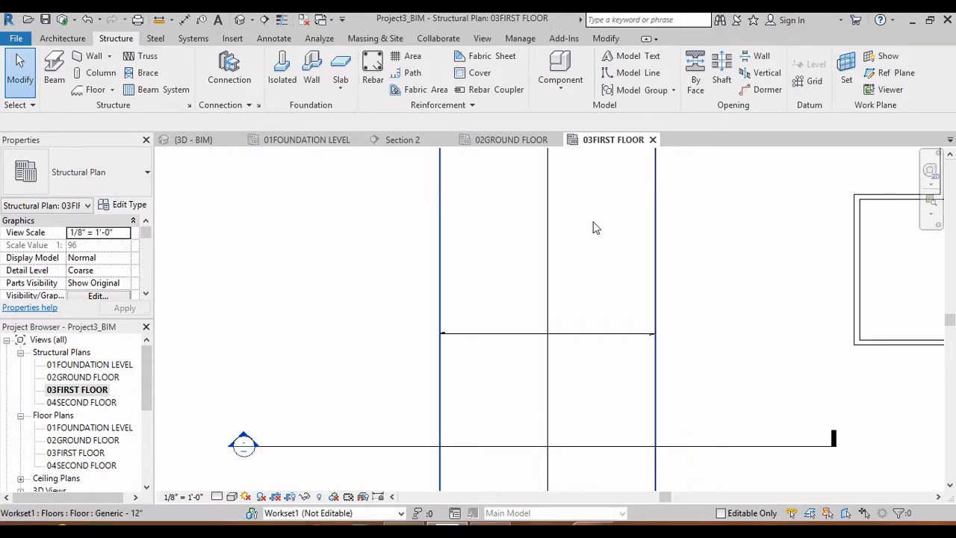
{"action": "scroll", "coordinate": [604, 233], "scroll_direction": "up", "scroll_amount": 2}
Compare the span direction mark in the floor's boundary sketch with the span direction symbol in the plan
{"action": "left_click", "coordinate": [551, 232]}
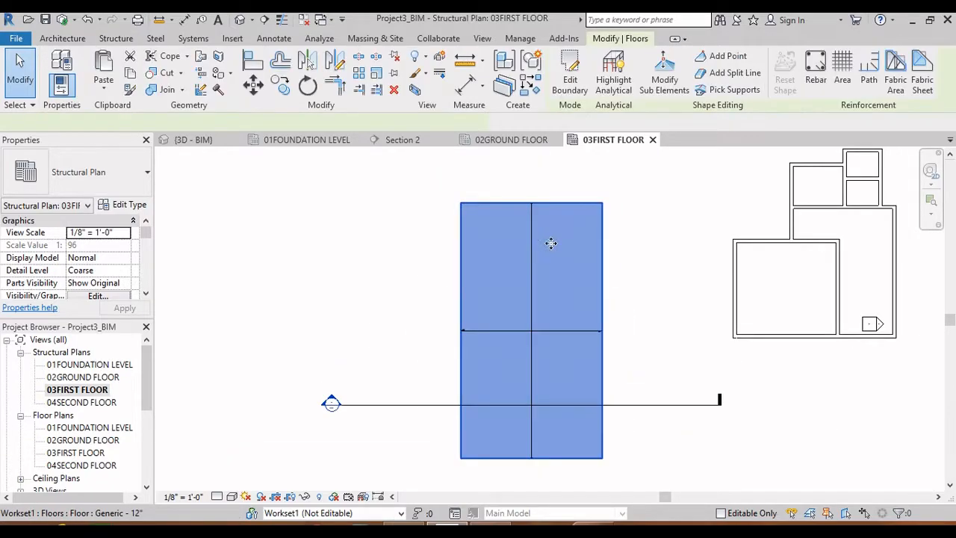
{"action": "left_click", "coordinate": [572, 81]}
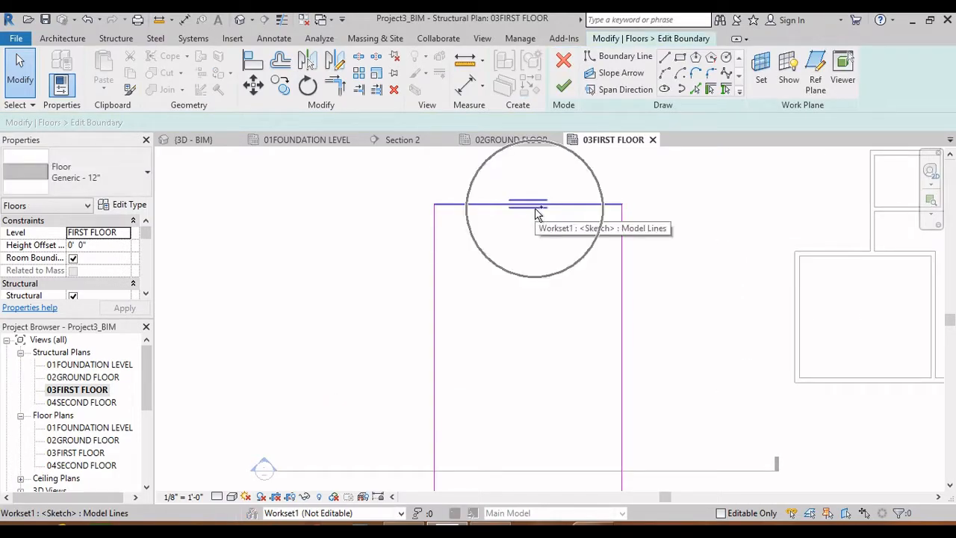
{"action": "left_click", "coordinate": [565, 87]}
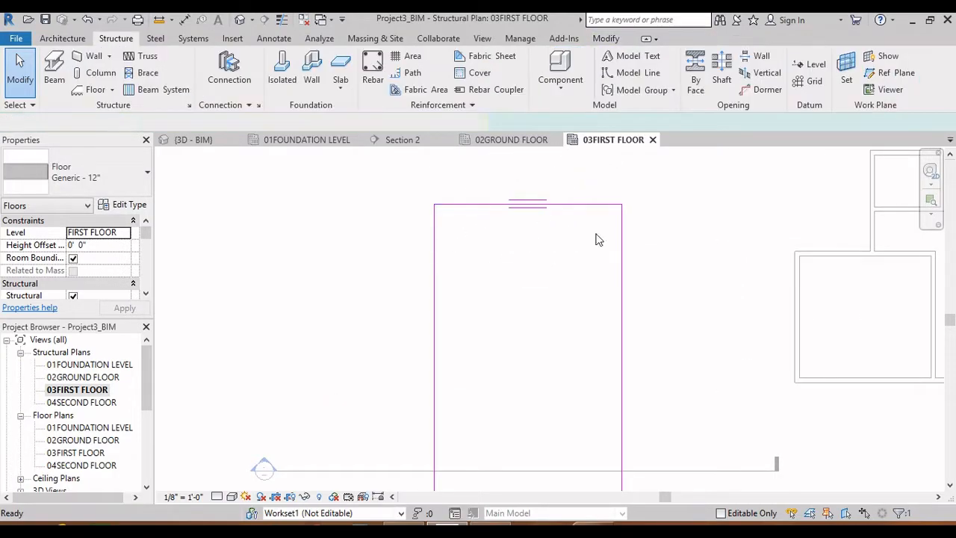
{"action": "scroll", "coordinate": [533, 291], "scroll_direction": "up", "scroll_amount": 3}
{"action": "key", "text": "Escape"}
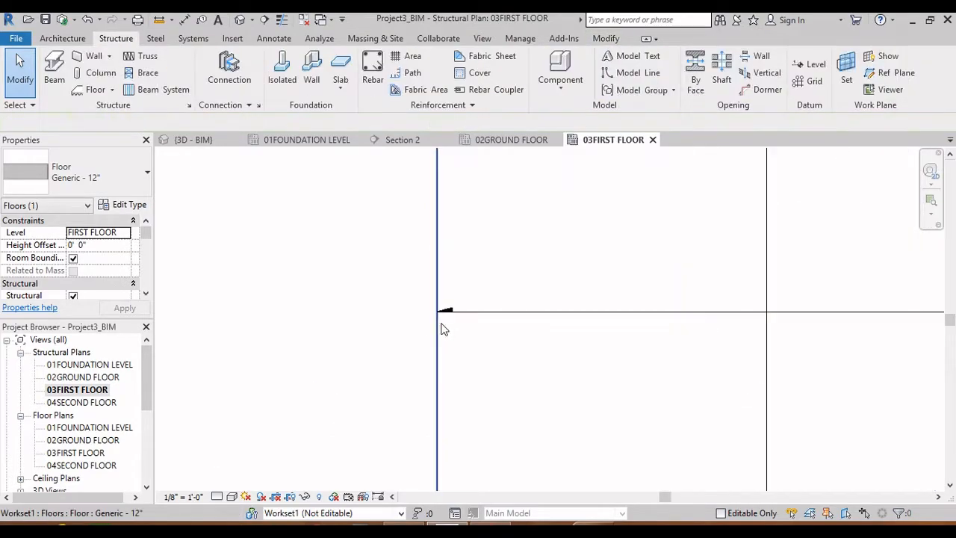
{"action": "scroll", "coordinate": [516, 329], "scroll_direction": "up", "scroll_amount": 3}
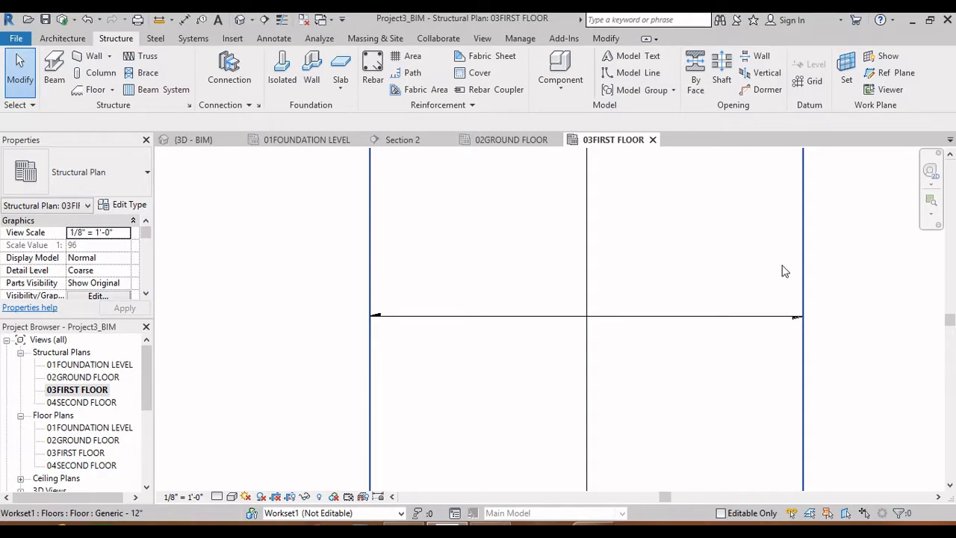
{"action": "scroll", "coordinate": [602, 272], "scroll_direction": "down", "scroll_amount": 4}
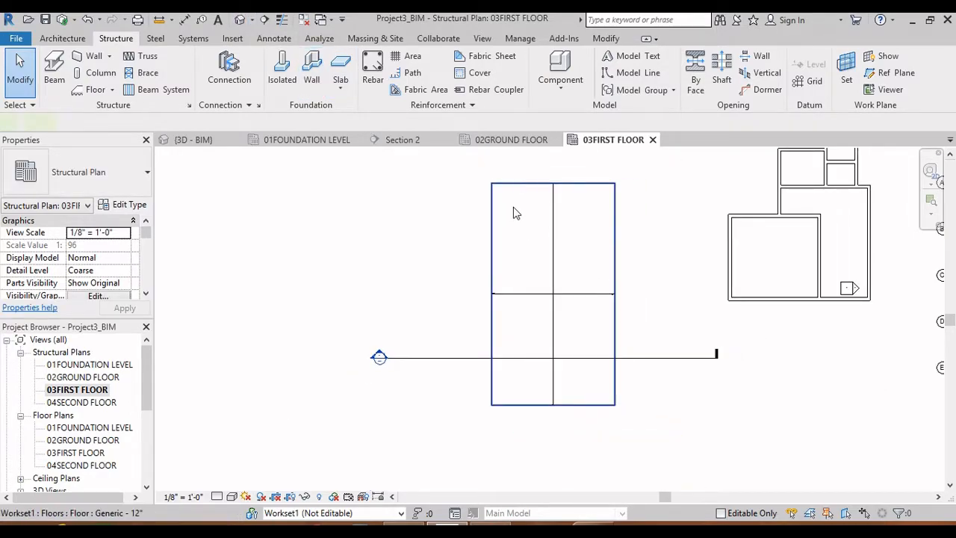
View the new first-floor slab above the foundation slab from a low angle in the 3D view
{"action": "left_click", "coordinate": [513, 212]}
{"action": "left_click", "coordinate": [239, 20]}
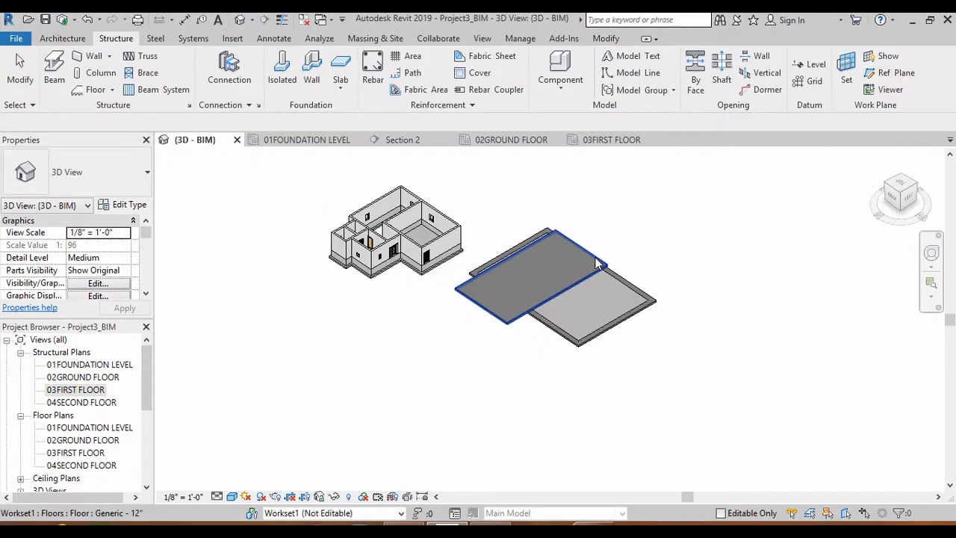
{"action": "scroll", "coordinate": [670, 238], "scroll_direction": "down", "scroll_amount": 2}
{"action": "right_click", "coordinate": [670, 239]}
{"action": "left_click", "coordinate": [722, 306]}
{"action": "middle_click_drag", "start_coordinate": [635, 317], "coordinate": [661, 224], "text": "shift"}
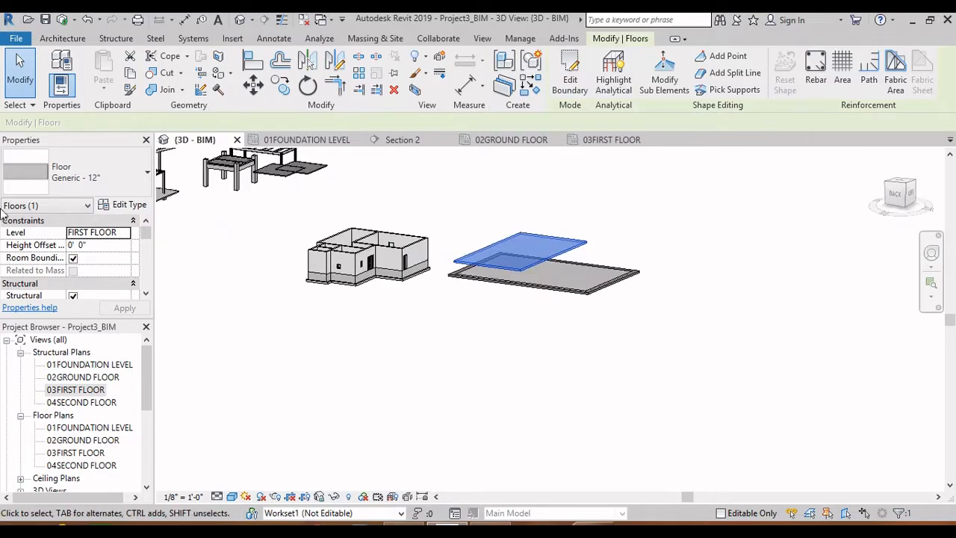
Change the first-floor slab's type to 1 1/2" Metal Deck
{"action": "left_click", "coordinate": [88, 172]}
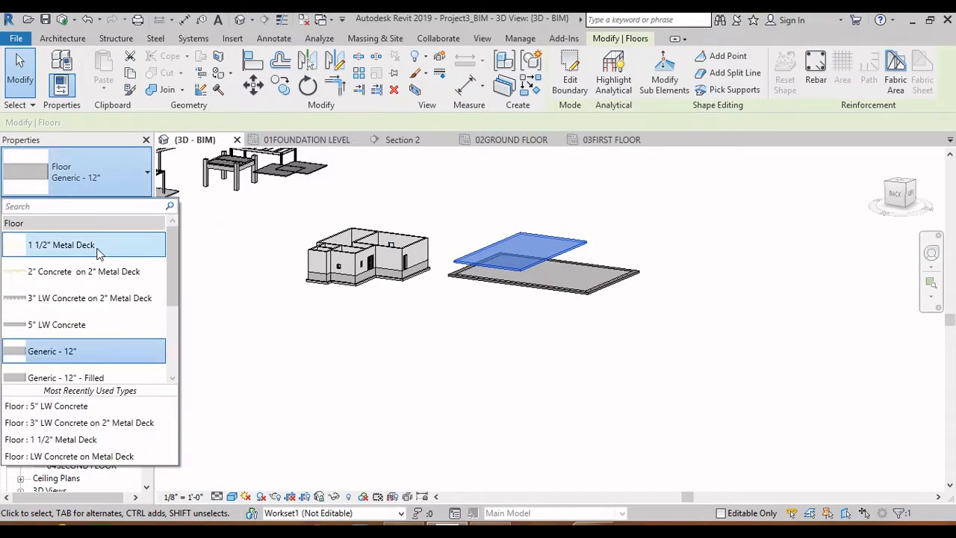
{"action": "left_click", "coordinate": [100, 254]}
{"action": "scroll", "coordinate": [546, 255], "scroll_direction": "up", "scroll_amount": 5}
{"action": "left_click", "coordinate": [704, 249]}
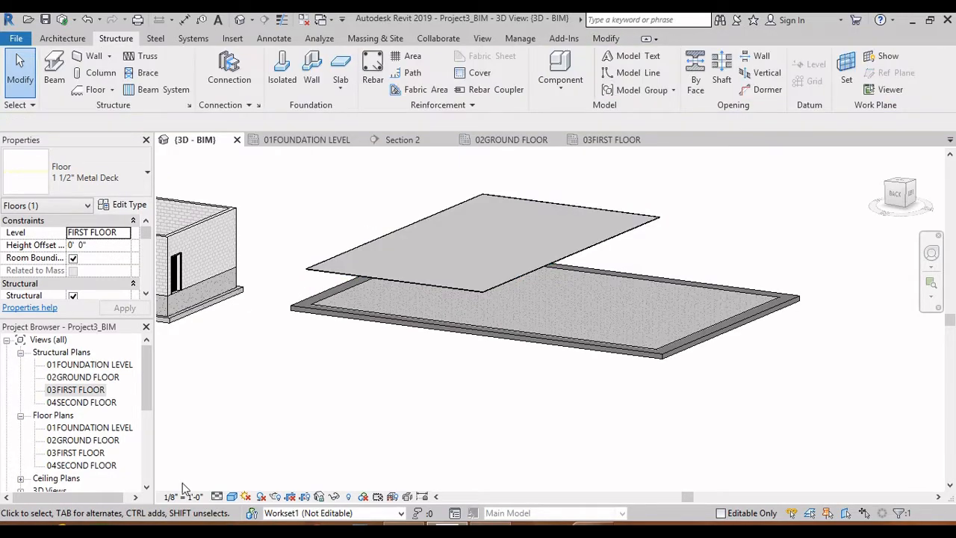
Set the 3D view's visual style to Realistic and select the metal deck floor for a close look at its edge
{"action": "left_click", "coordinate": [183, 482]}
{"action": "left_click", "coordinate": [232, 497]}
{"action": "left_click", "coordinate": [299, 467]}
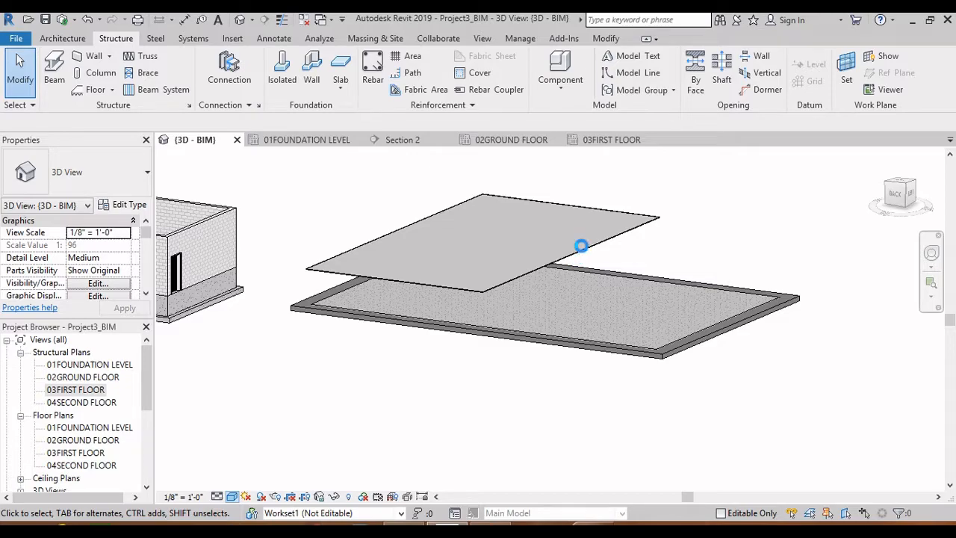
{"action": "scroll", "coordinate": [598, 249], "scroll_direction": "up", "scroll_amount": 5}
{"action": "middle_click_drag", "start_coordinate": [613, 250], "coordinate": [669, 302]}
{"action": "left_click", "coordinate": [627, 275]}
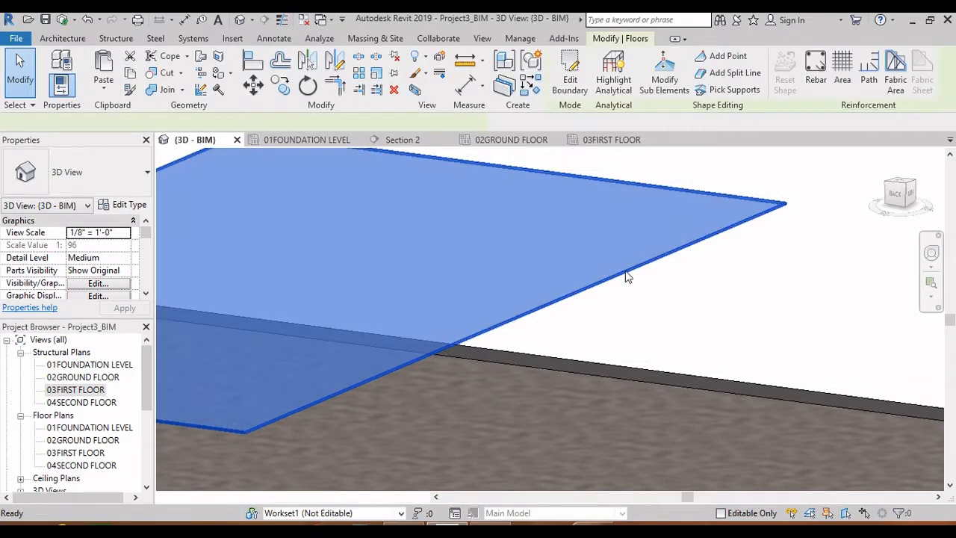
Open Section 2 from its marker in the 03FIRST FLOOR plan and set the section's detail level to Fine
{"action": "key", "text": "ctrl+Tab"}
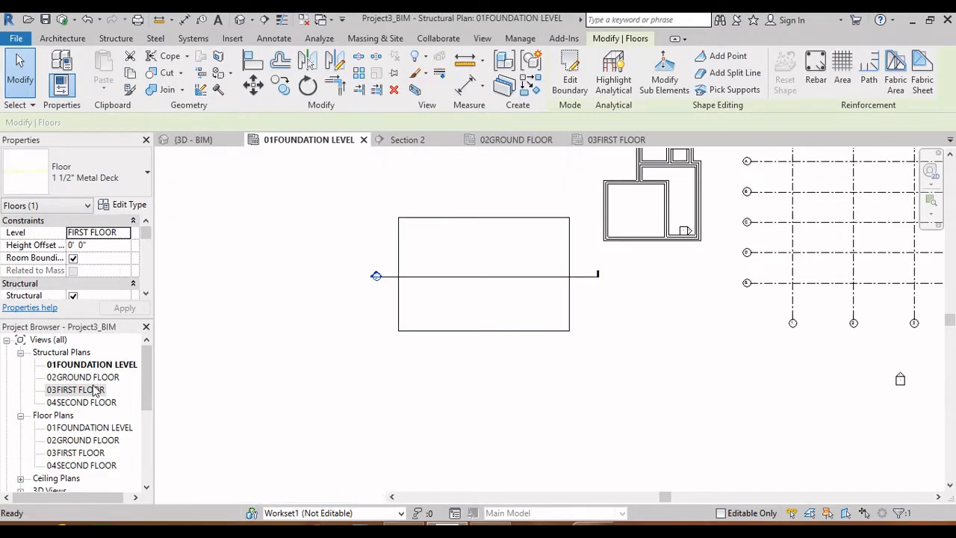
{"action": "double_click", "coordinate": [77, 389]}
{"action": "scroll", "coordinate": [523, 269], "scroll_direction": "down", "scroll_amount": 1}
{"action": "double_click", "coordinate": [414, 348]}
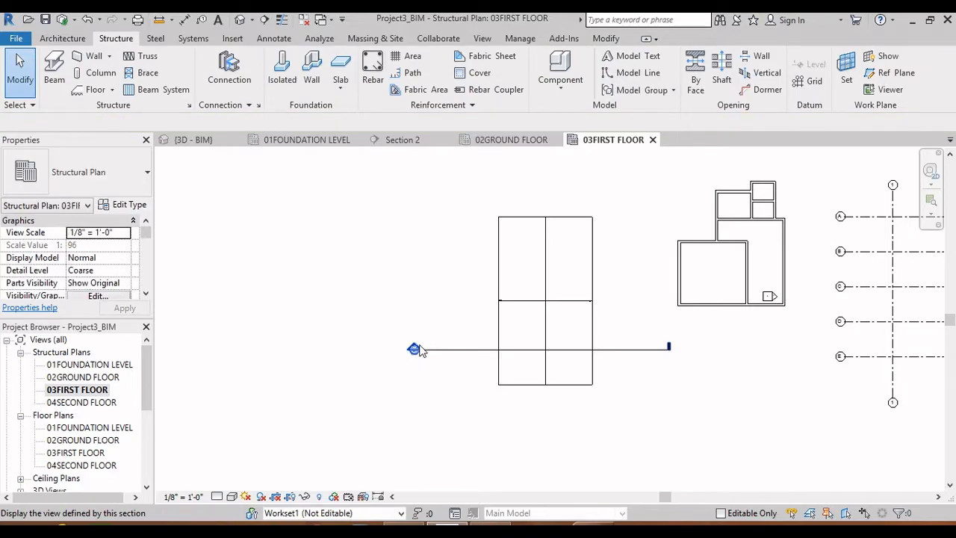
{"action": "scroll", "coordinate": [643, 316], "scroll_direction": "down", "scroll_amount": 2}
{"action": "middle_click_drag", "start_coordinate": [591, 301], "coordinate": [644, 335]}
{"action": "scroll", "coordinate": [478, 284], "scroll_direction": "up", "scroll_amount": 1}
{"action": "scroll", "coordinate": [484, 298], "scroll_direction": "up", "scroll_amount": 5}
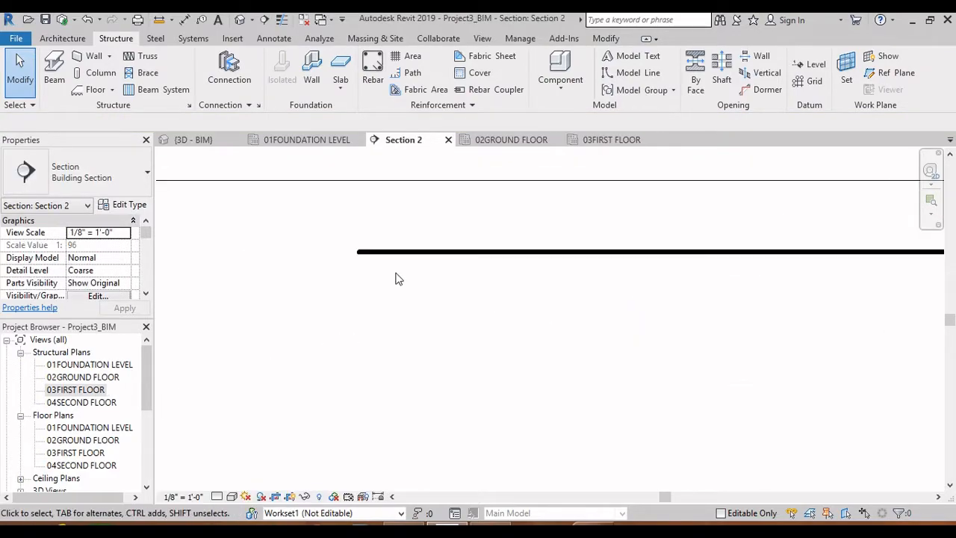
{"action": "left_click", "coordinate": [217, 497]}
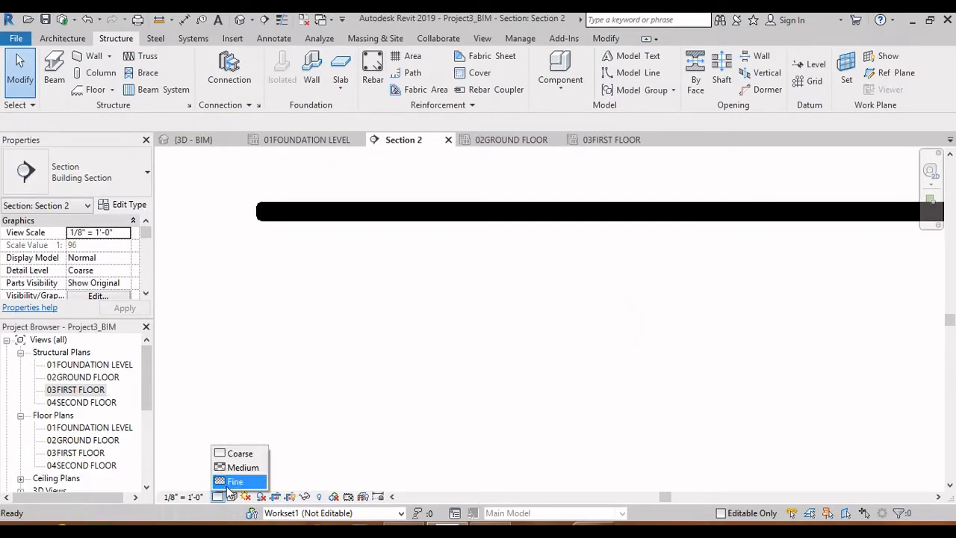
{"action": "left_click", "coordinate": [236, 482]}
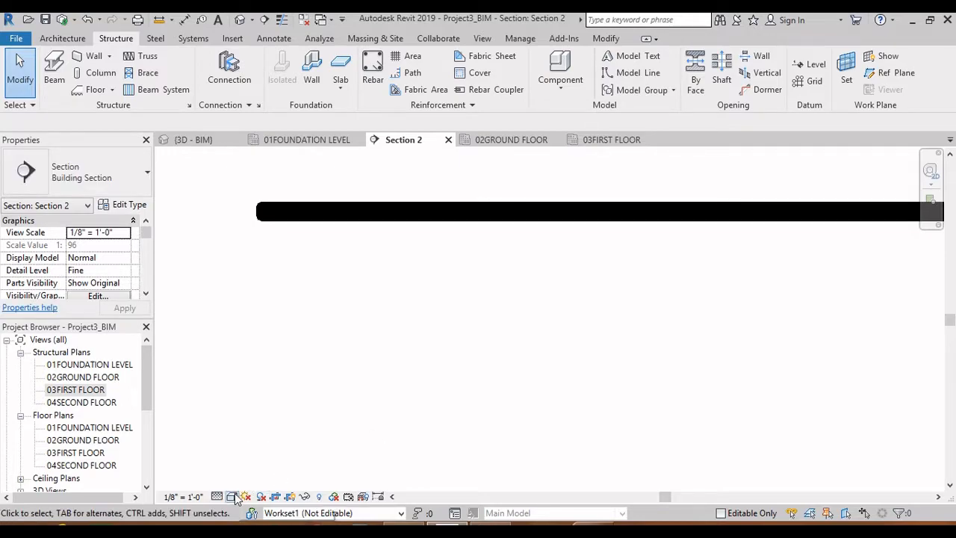
Turn on thin lines in Section 2 to examine the cut edge of the metal deck floor
{"action": "key", "text": "t"}
{"action": "key", "text": "l"}
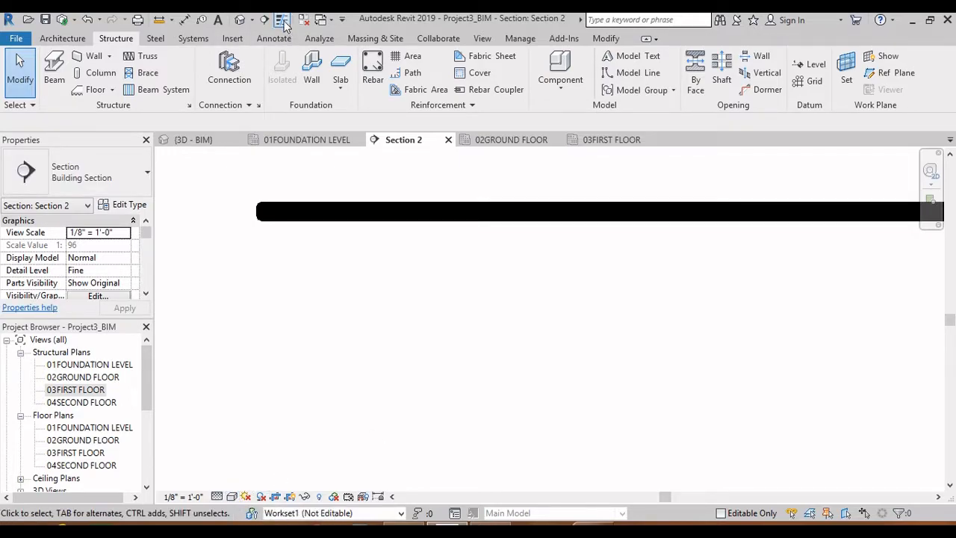
{"action": "scroll", "coordinate": [278, 220], "scroll_direction": "up", "scroll_amount": 3}
{"action": "middle_click_drag", "start_coordinate": [286, 227], "coordinate": [328, 316]}
{"action": "scroll", "coordinate": [304, 294], "scroll_direction": "up", "scroll_amount": 3}
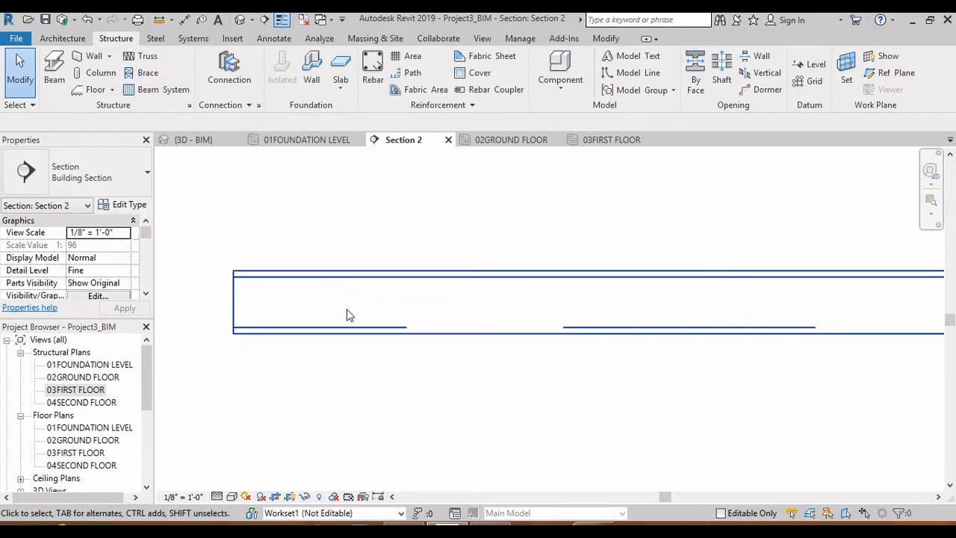
{"action": "key", "text": "ctrl+Tab"}
{"action": "middle_click_drag", "start_coordinate": [410, 287], "coordinate": [425, 332]}
{"action": "scroll", "coordinate": [415, 294], "scroll_direction": "up", "scroll_amount": 1}
{"action": "left_click", "coordinate": [266, 21]}
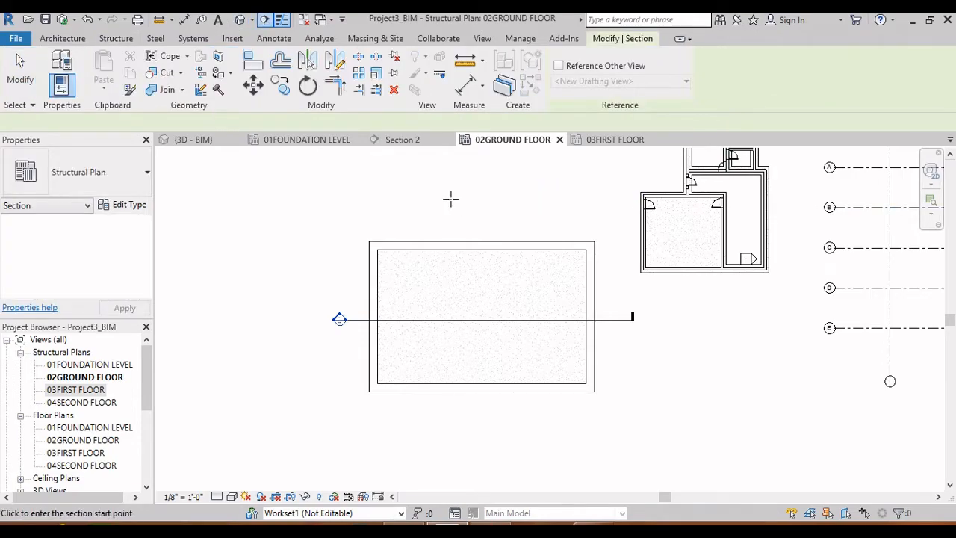
{"action": "left_click", "coordinate": [450, 192]}
Draw a vertical section line through the first-floor slab in the 03FIRST FLOOR structural plan, crossing the existing horizontal section
{"action": "double_click", "coordinate": [81, 390]}
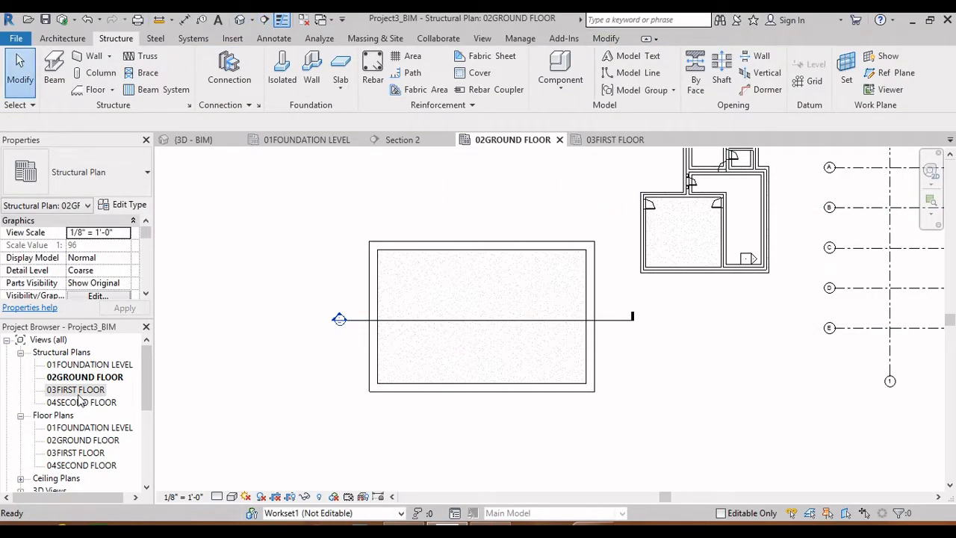
{"action": "left_click", "coordinate": [266, 21]}
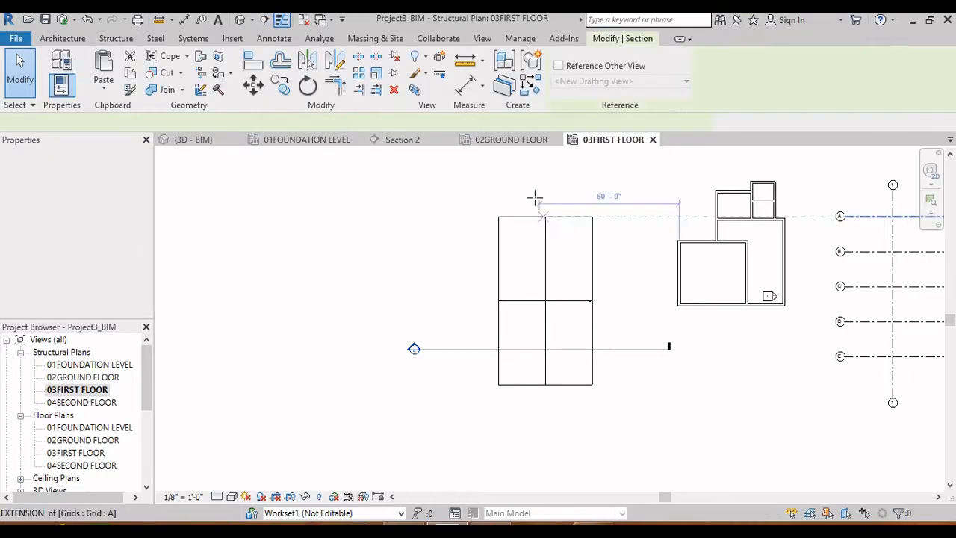
{"action": "left_click", "coordinate": [521, 195]}
{"action": "left_click", "coordinate": [525, 398]}
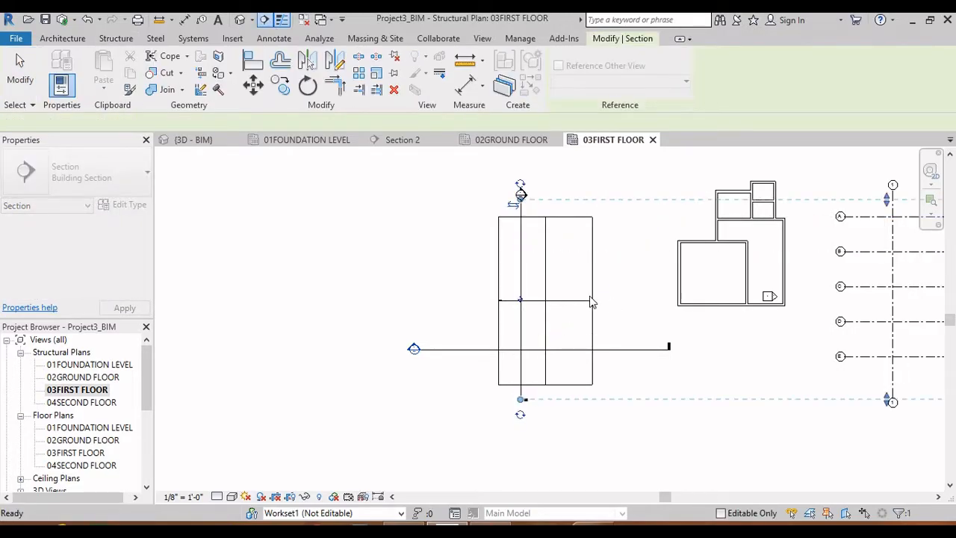
{"action": "key", "text": "Escape"}
Set the new vertical section's far clip offset to 1' 0"
{"action": "scroll", "coordinate": [145, 293], "scroll_direction": "down", "scroll_amount": 6}
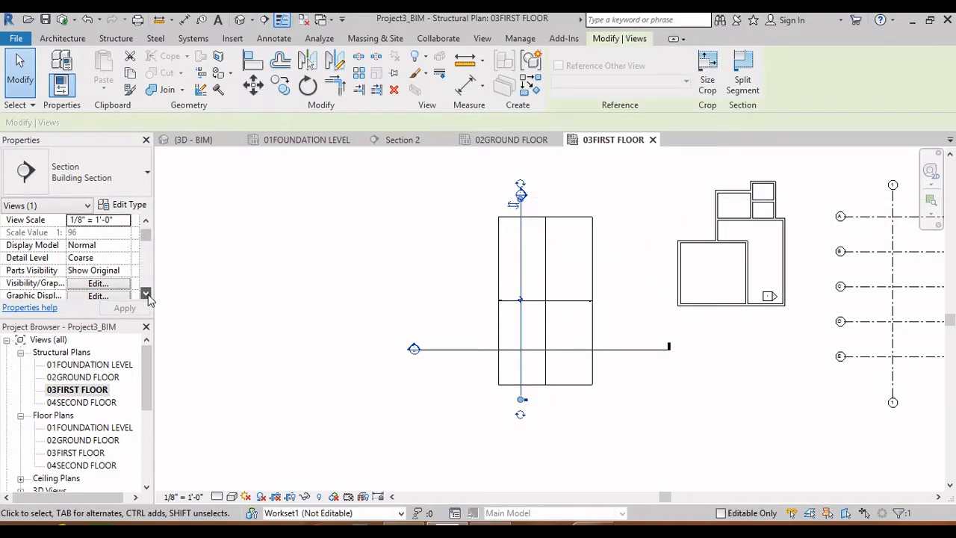
{"action": "scroll", "coordinate": [147, 298], "scroll_direction": "down", "scroll_amount": 5}
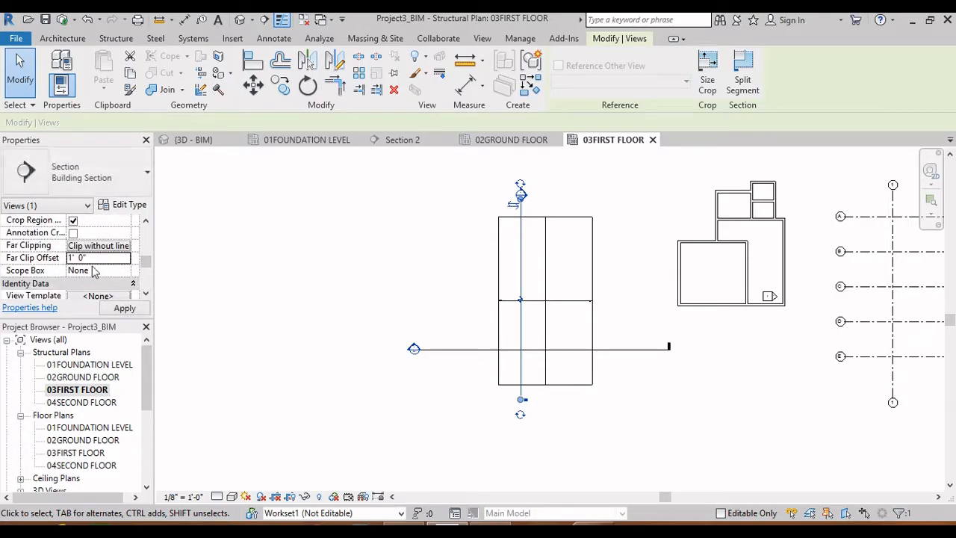
{"action": "left_click", "coordinate": [529, 218]}
{"action": "scroll", "coordinate": [528, 219], "scroll_direction": "up", "scroll_amount": 2}
{"action": "key", "text": "Escape"}
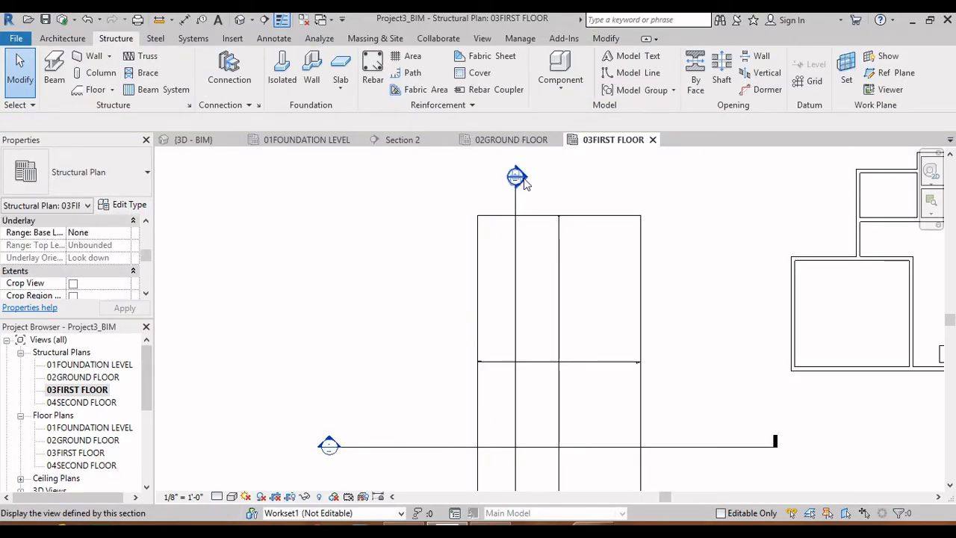
Open the new section from its marker and display it at Fine detail level with thin lines
{"action": "double_click", "coordinate": [517, 177]}
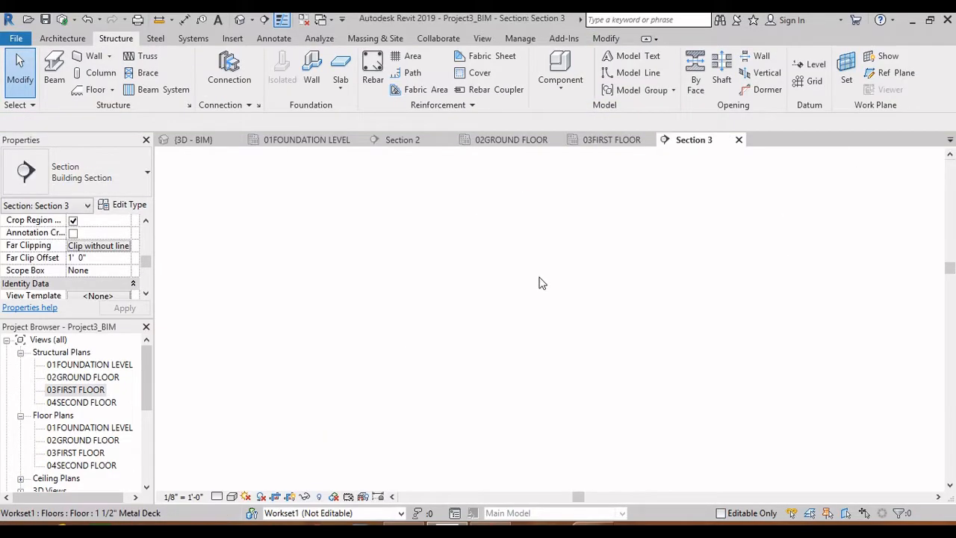
{"action": "left_click", "coordinate": [218, 497]}
{"action": "left_click", "coordinate": [229, 485]}
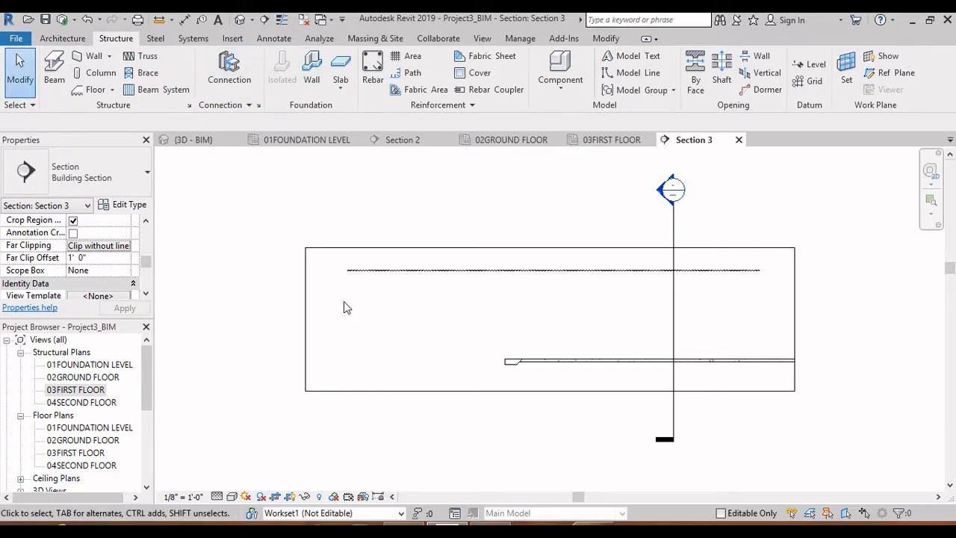
{"action": "scroll", "coordinate": [343, 301], "scroll_direction": "up", "scroll_amount": 8}
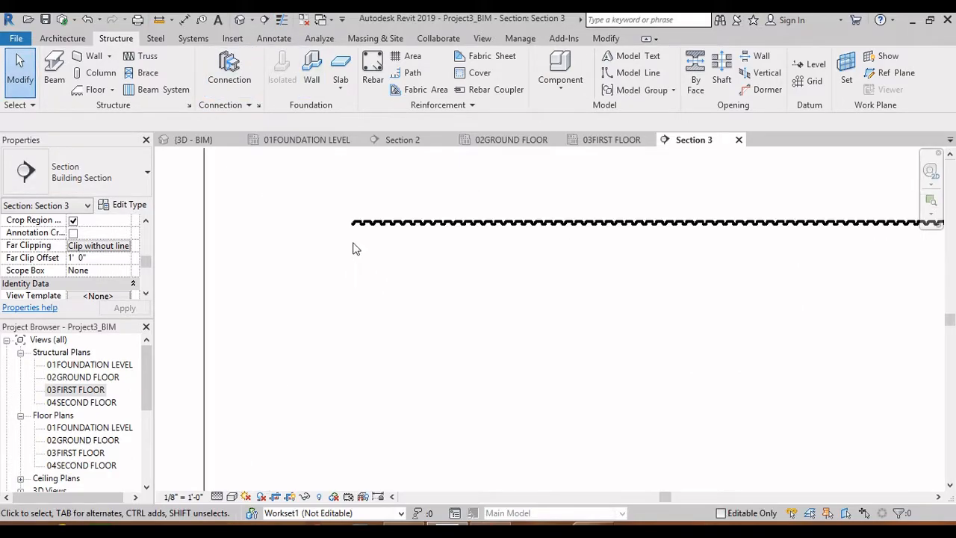
{"action": "left_click", "coordinate": [283, 21]}
{"action": "scroll", "coordinate": [351, 312], "scroll_direction": "down", "scroll_amount": 3}
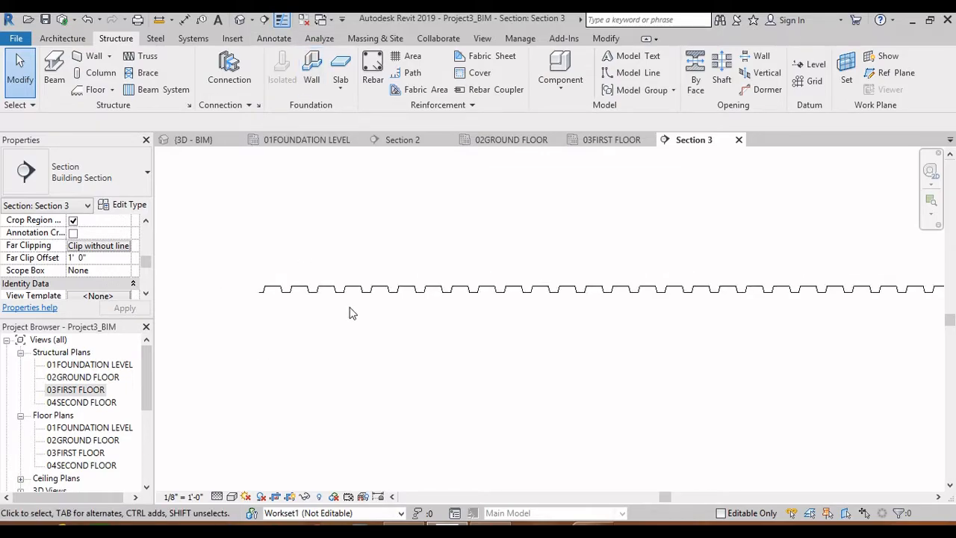
Measure the depth of the metal deck profile between its lower and upper flats with a temporary dimension
{"action": "scroll", "coordinate": [392, 301], "scroll_direction": "down", "scroll_amount": 2}
{"action": "scroll", "coordinate": [460, 306], "scroll_direction": "up", "scroll_amount": 4}
{"action": "scroll", "coordinate": [583, 306], "scroll_direction": "down", "scroll_amount": 3}
{"action": "scroll", "coordinate": [545, 307], "scroll_direction": "up", "scroll_amount": 3}
{"action": "scroll", "coordinate": [558, 313], "scroll_direction": "up", "scroll_amount": 3}
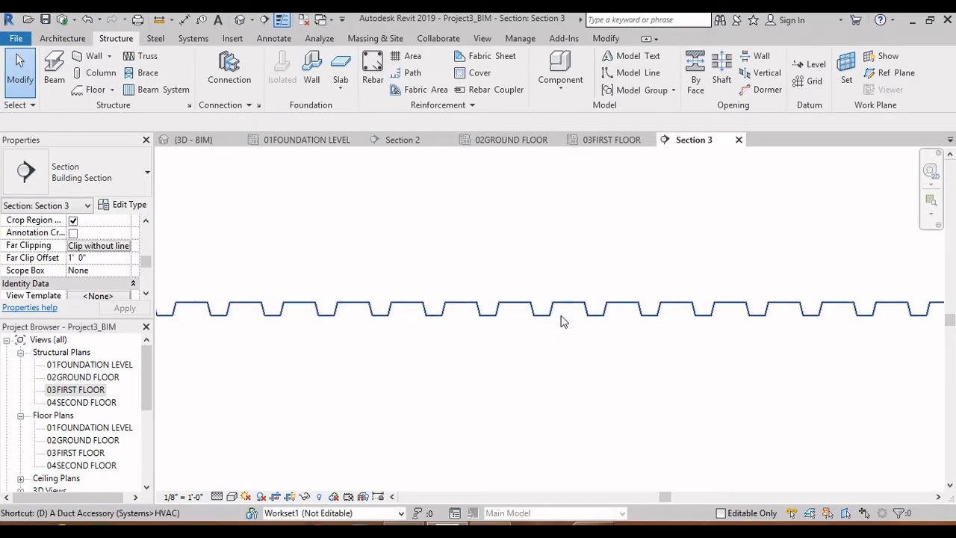
{"action": "scroll", "coordinate": [461, 317], "scroll_direction": "up", "scroll_amount": 2}
{"action": "left_click", "coordinate": [475, 315]}
{"action": "left_click", "coordinate": [476, 296]}
{"action": "scroll", "coordinate": [535, 340], "scroll_direction": "down", "scroll_amount": 2}
{"action": "scroll", "coordinate": [535, 346], "scroll_direction": "down", "scroll_amount": 1}
{"action": "key", "text": "Escape"}
{"action": "scroll", "coordinate": [548, 336], "scroll_direction": "up", "scroll_amount": 3}
{"action": "key", "text": "Escape"}
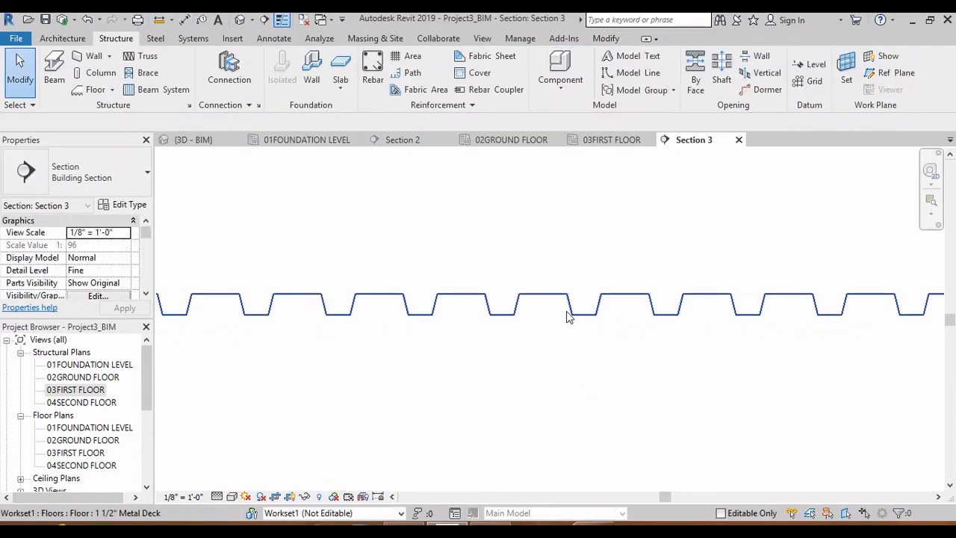
Duplicate the selected deck's floor type as 1 1/2" Metal Deck 2
{"action": "left_click", "coordinate": [567, 313]}
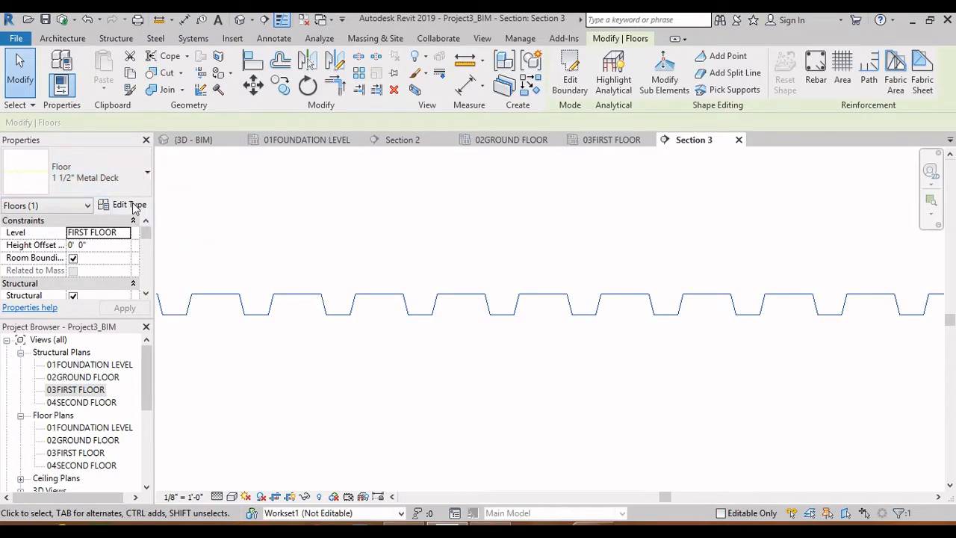
{"action": "left_click", "coordinate": [131, 205]}
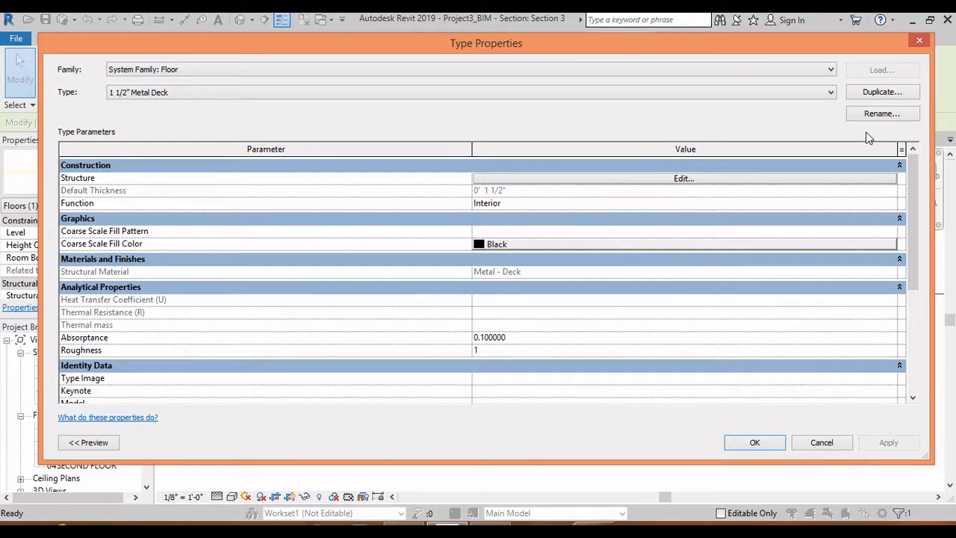
{"action": "left_click", "coordinate": [883, 88]}
{"action": "left_click", "coordinate": [879, 92]}
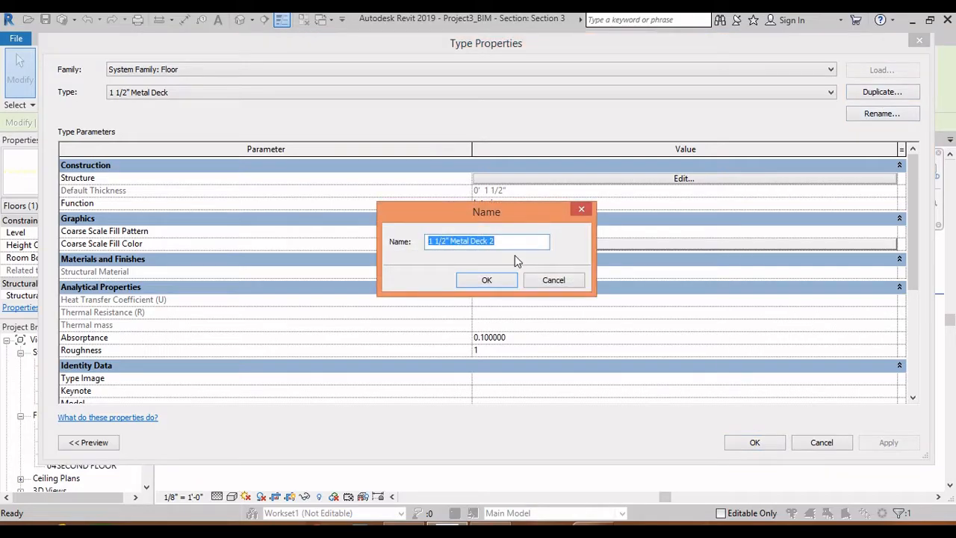
{"action": "left_click", "coordinate": [487, 281]}
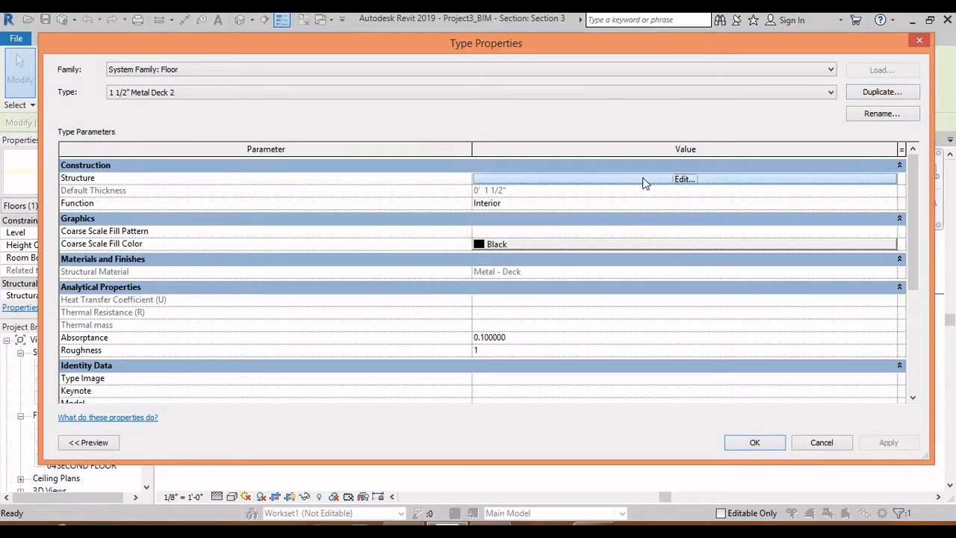
Set the structural deck layer's profile to KJWW_Deck_Indents : Composite - 2VLI - 2" x 12" in the duplicated floor type
{"action": "left_click", "coordinate": [646, 179]}
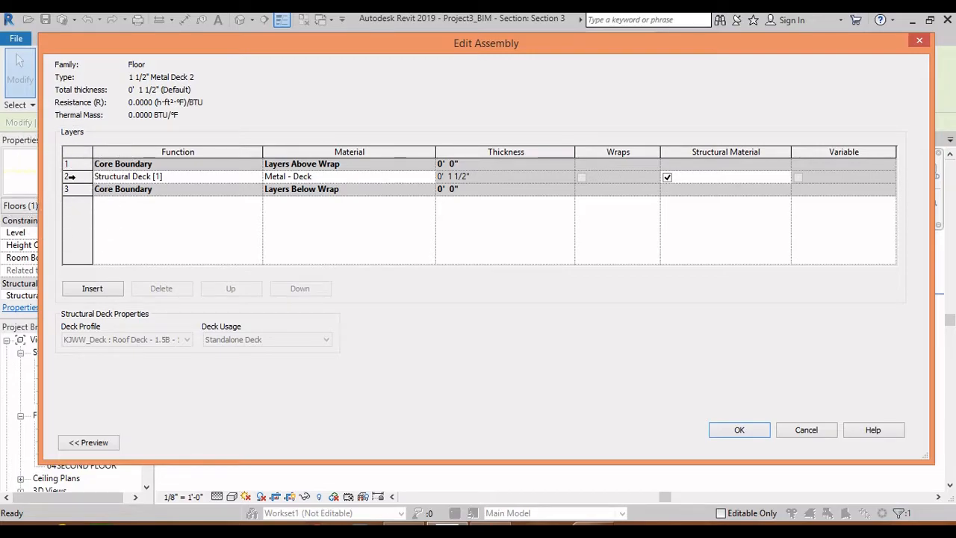
{"action": "left_click", "coordinate": [70, 177]}
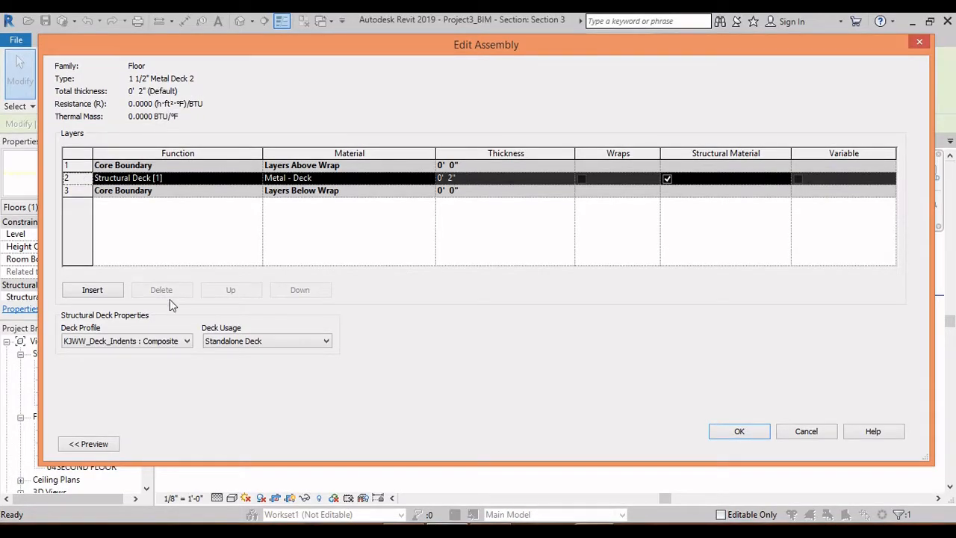
{"action": "left_click", "coordinate": [180, 342]}
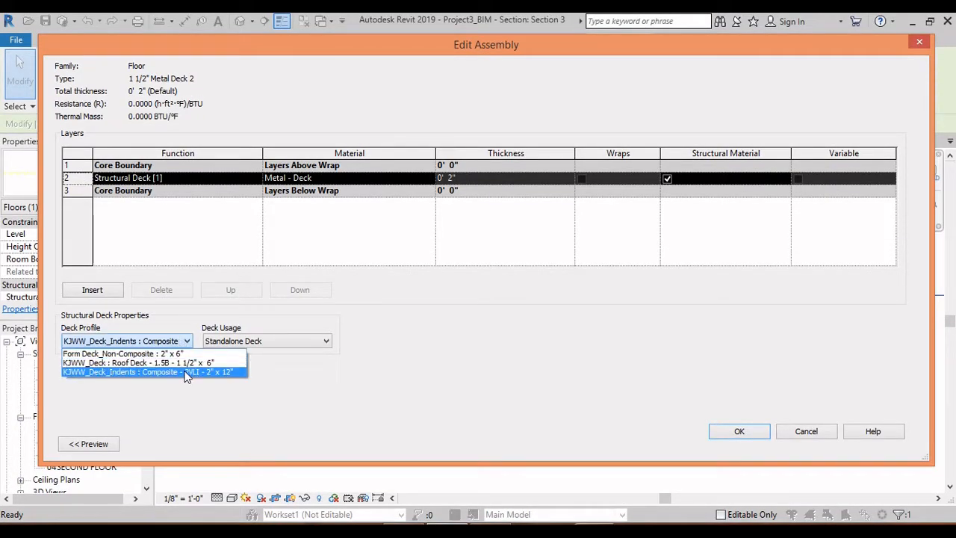
{"action": "left_click", "coordinate": [186, 374]}
{"action": "left_click", "coordinate": [143, 342]}
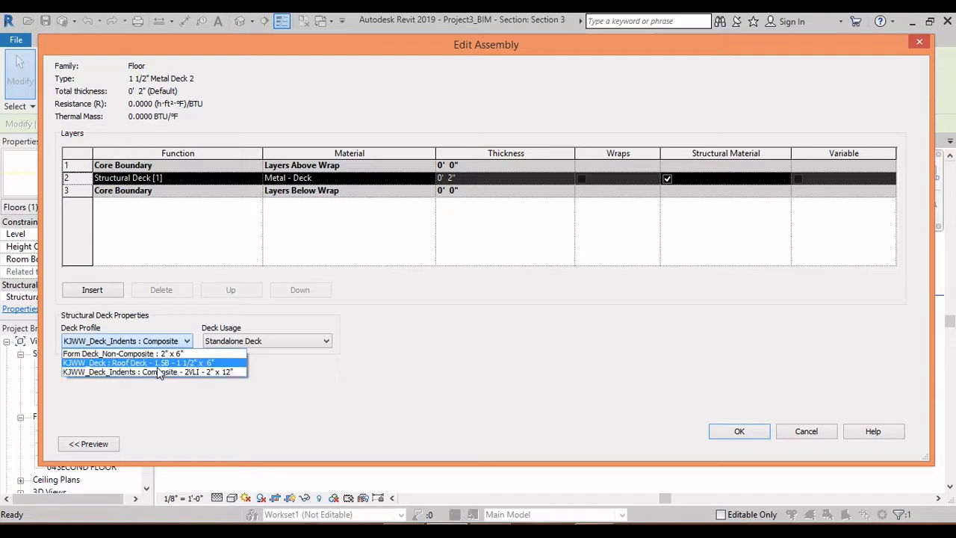
{"action": "left_click", "coordinate": [236, 372]}
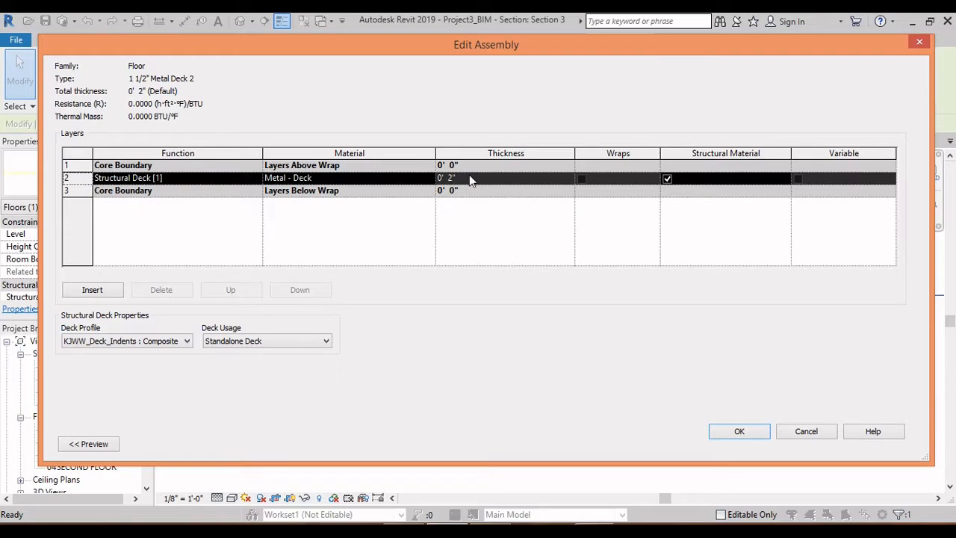
{"action": "left_click", "coordinate": [724, 436]}
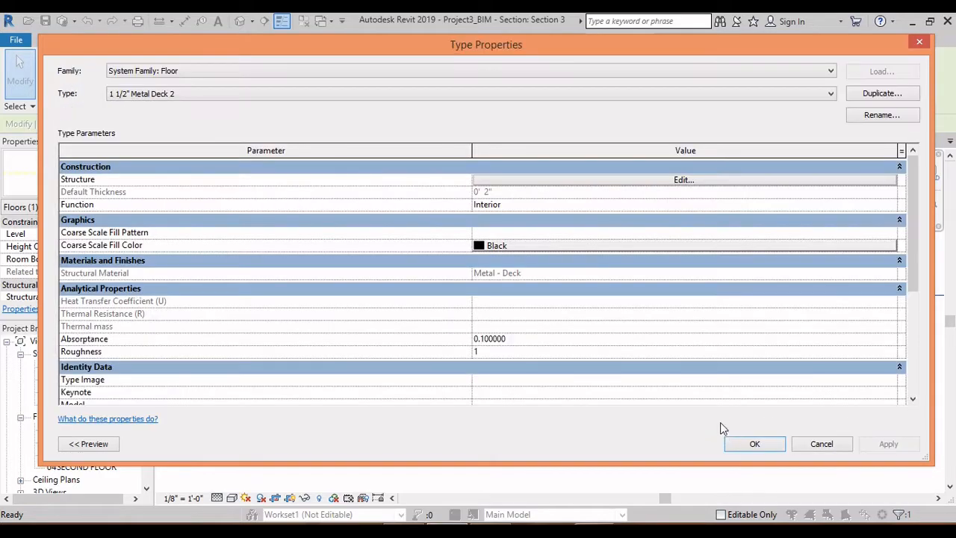
{"action": "left_click", "coordinate": [757, 444]}
{"action": "left_click", "coordinate": [555, 349]}
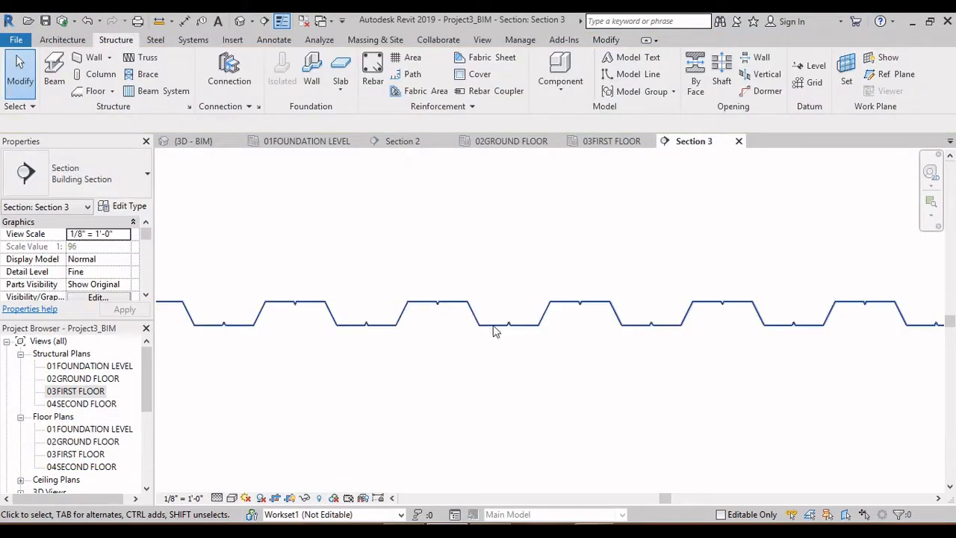
Dismiss the synchronization reminder and measure the indented deck's depth with an aligned dimension
{"action": "left_click", "coordinate": [430, 307]}
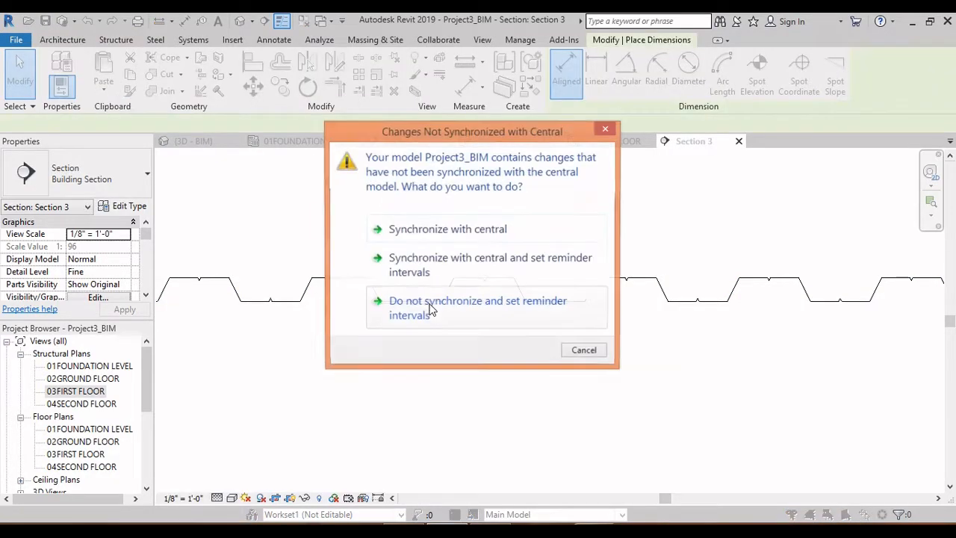
{"action": "left_click", "coordinate": [430, 307]}
{"action": "left_click", "coordinate": [430, 302]}
{"action": "left_click", "coordinate": [455, 279]}
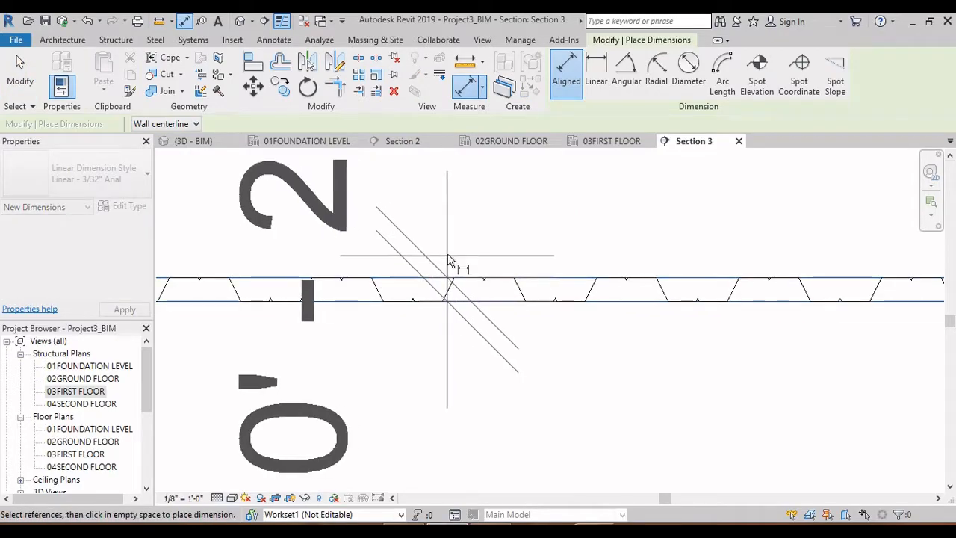
{"action": "scroll", "coordinate": [426, 240], "scroll_direction": "down", "scroll_amount": 2}
{"action": "scroll", "coordinate": [427, 247], "scroll_direction": "up", "scroll_amount": 2}
{"action": "key", "text": "Escape"}
{"action": "key", "text": "Escape"}
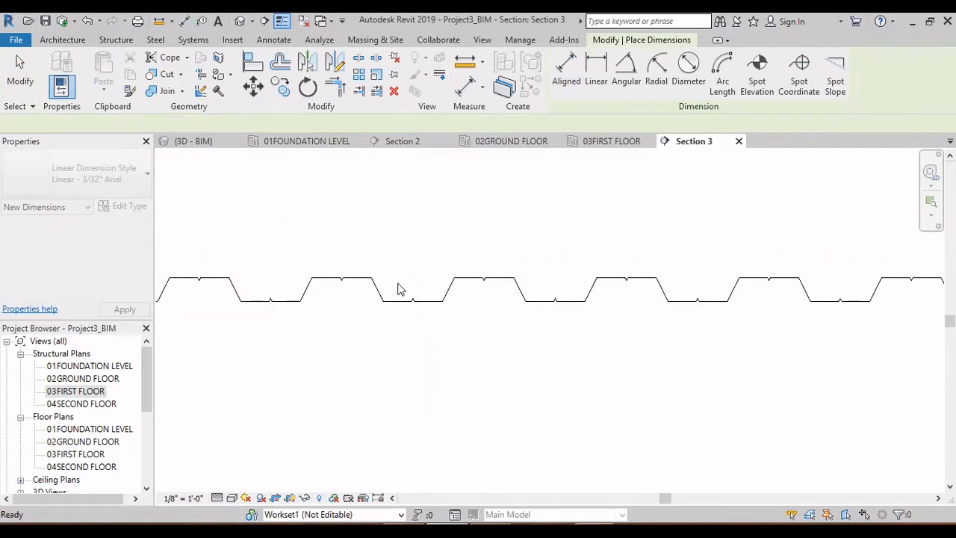
Change the first-floor slab's type to 3" LW Concrete on 2" Metal Deck
{"action": "left_click", "coordinate": [378, 293]}
{"action": "left_click", "coordinate": [107, 178]}
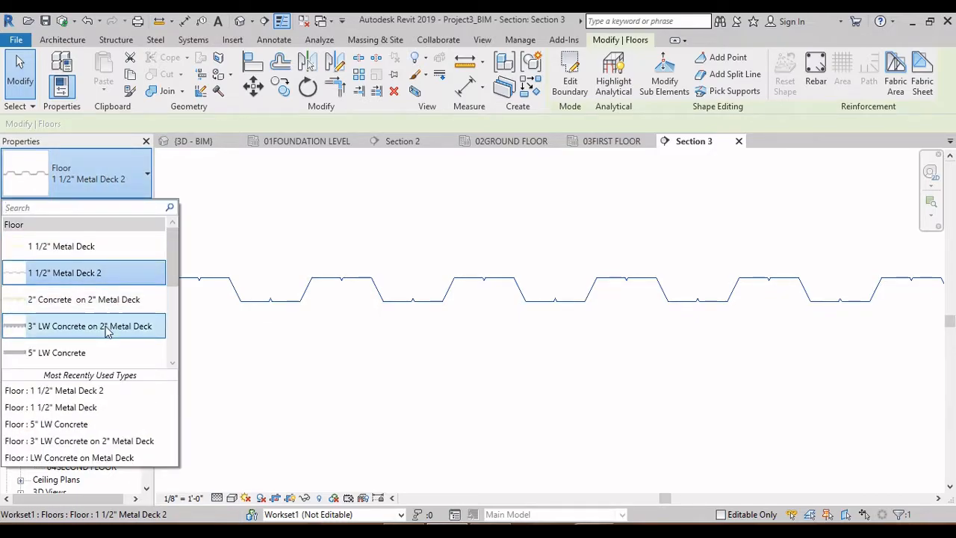
{"action": "mouse_move", "coordinate": [85, 334]}
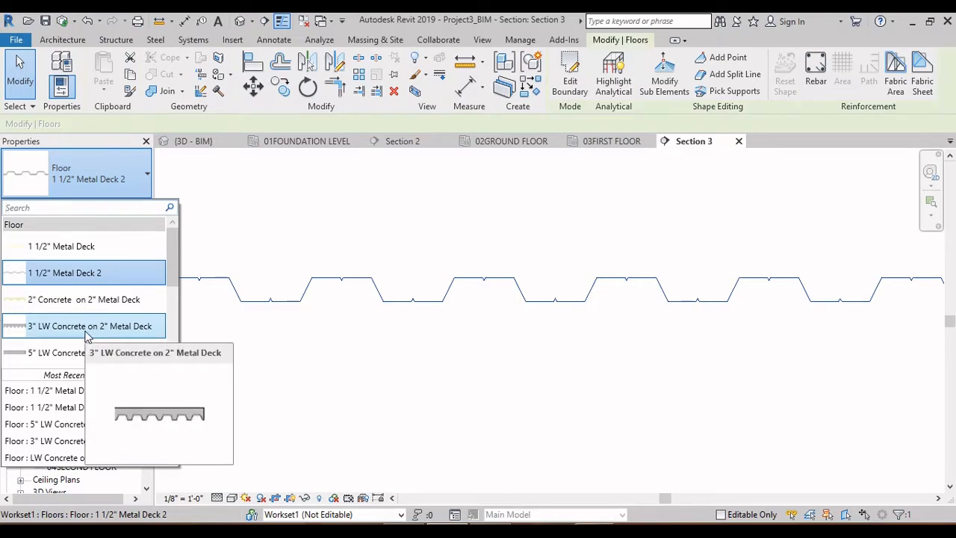
{"action": "left_click", "coordinate": [86, 335]}
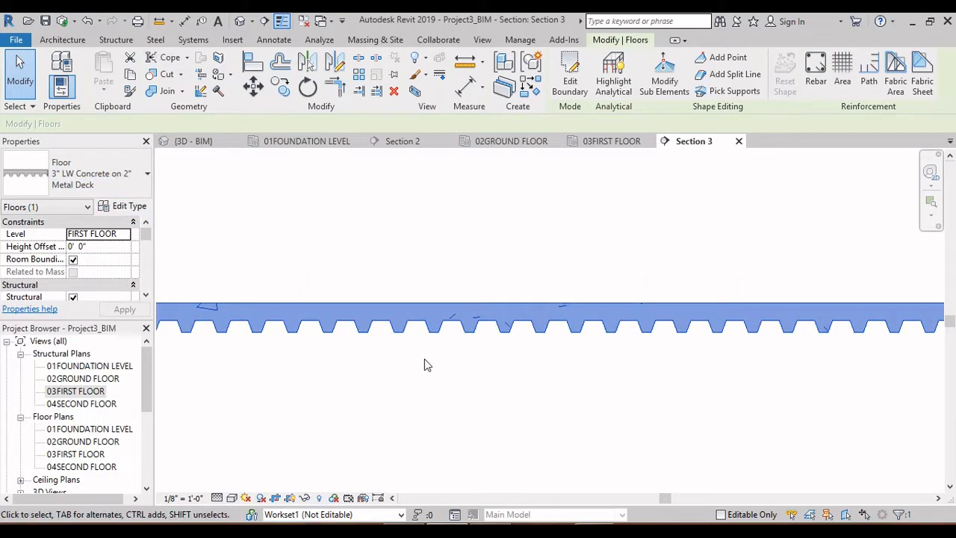
{"action": "left_click", "coordinate": [562, 315]}
Try to dimension the concrete thickness from the slab's top surface to the metal deck
{"action": "key", "text": "d"}
{"action": "key", "text": "i"}
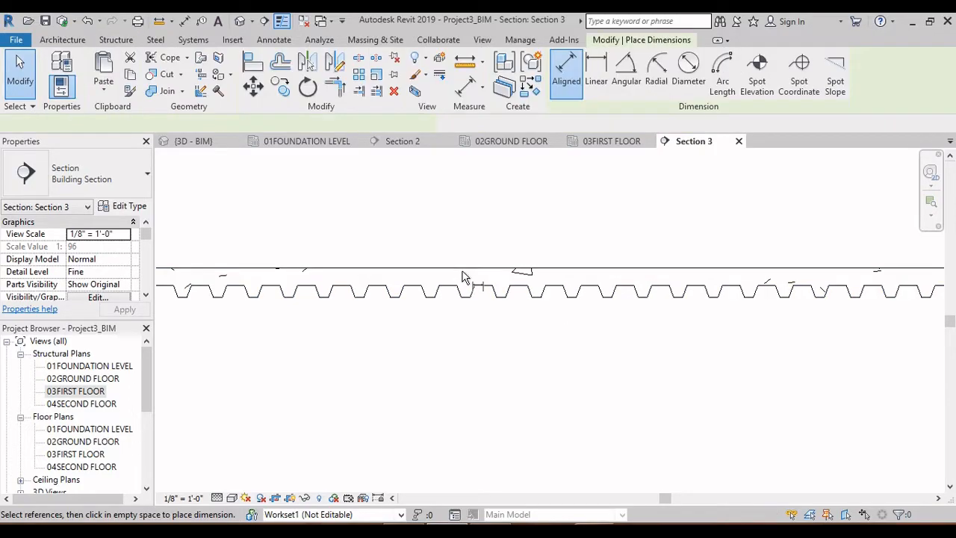
{"action": "scroll", "coordinate": [462, 271], "scroll_direction": "up", "scroll_amount": 2}
{"action": "left_click", "coordinate": [475, 267]}
{"action": "key", "text": "Escape"}
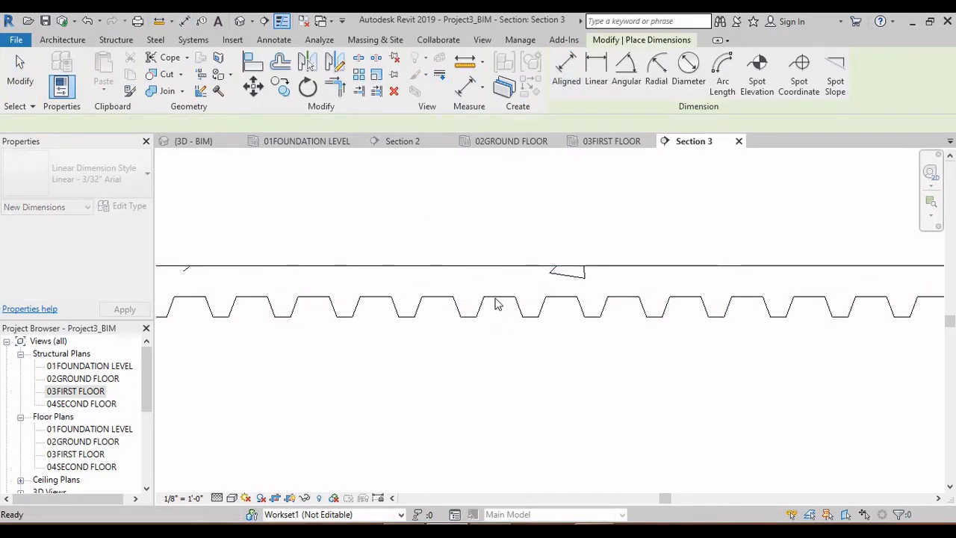
{"action": "key", "text": "Escape"}
Draw a vertical detail line about 3" long from the slab's top surface to the top of the metal deck
{"action": "scroll", "coordinate": [491, 270], "scroll_direction": "up", "scroll_amount": 2}
{"action": "key", "text": "d"}
{"action": "key", "text": "l"}
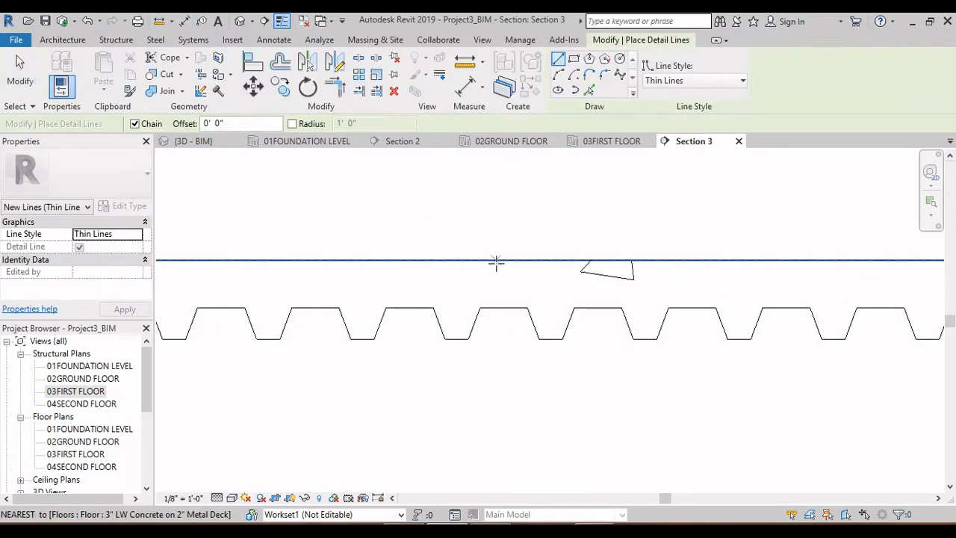
{"action": "left_click", "coordinate": [496, 261]}
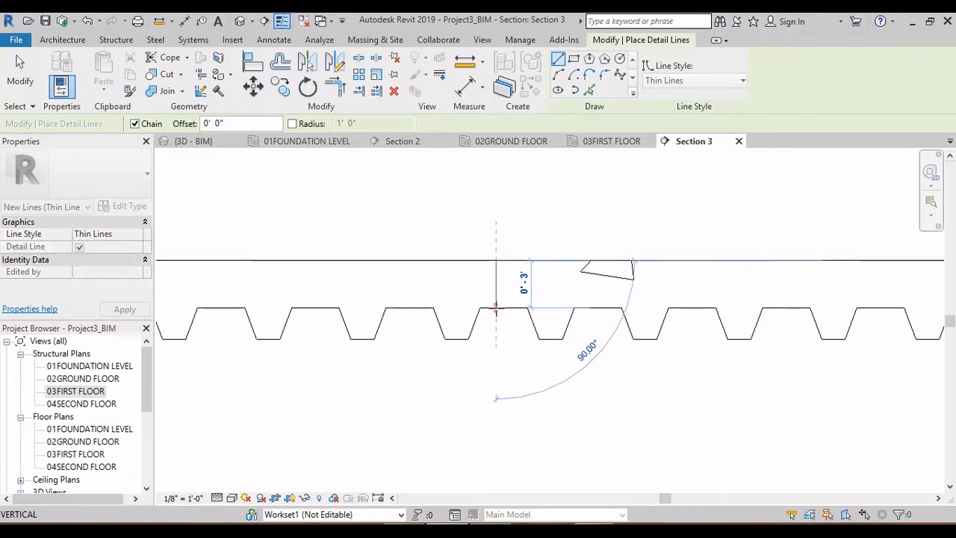
{"action": "left_click", "coordinate": [496, 307]}
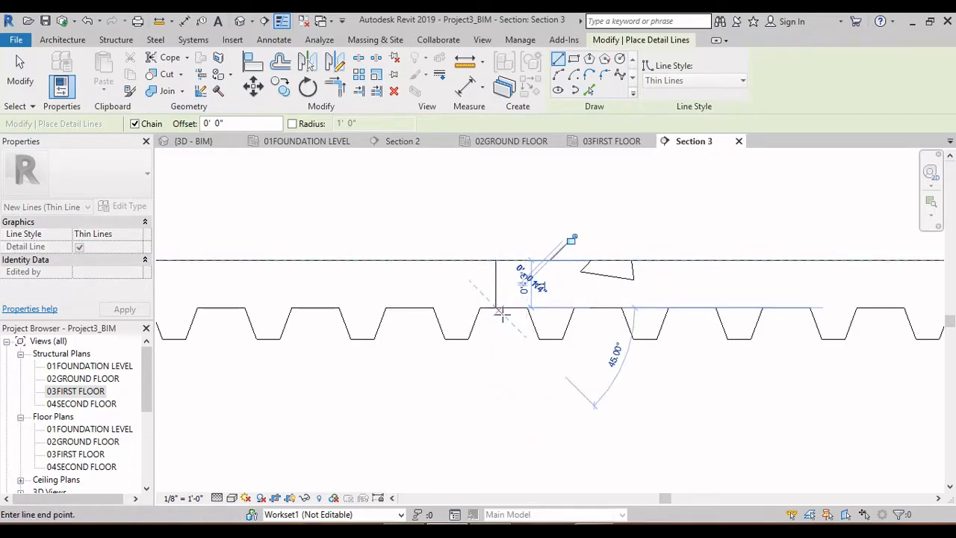
Draw a second vertical detail line about 2" long from the deck's upper flute to its underside and check its length
{"action": "left_click", "coordinate": [524, 307]}
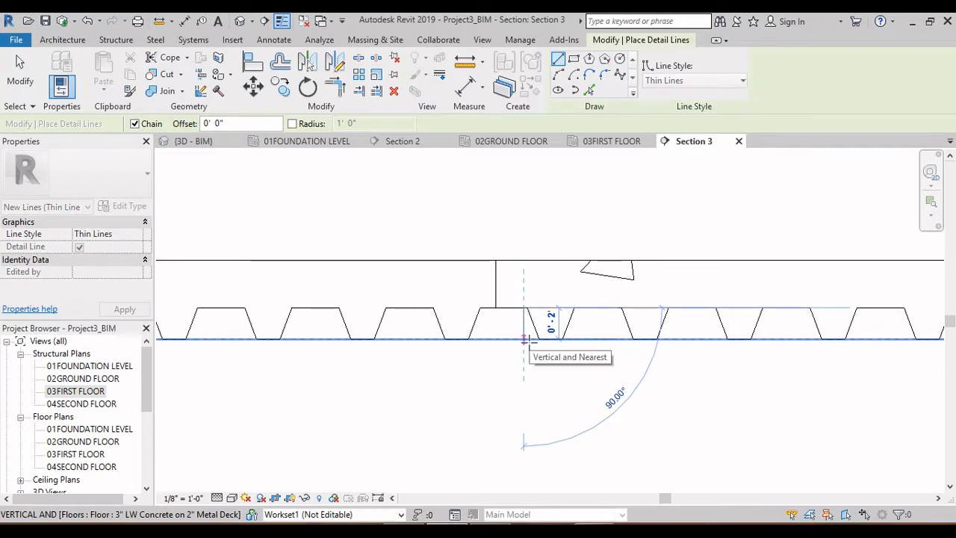
{"action": "left_click", "coordinate": [526, 338]}
{"action": "key", "text": "Escape"}
{"action": "key", "text": "Escape"}
{"action": "left_click", "coordinate": [525, 329]}
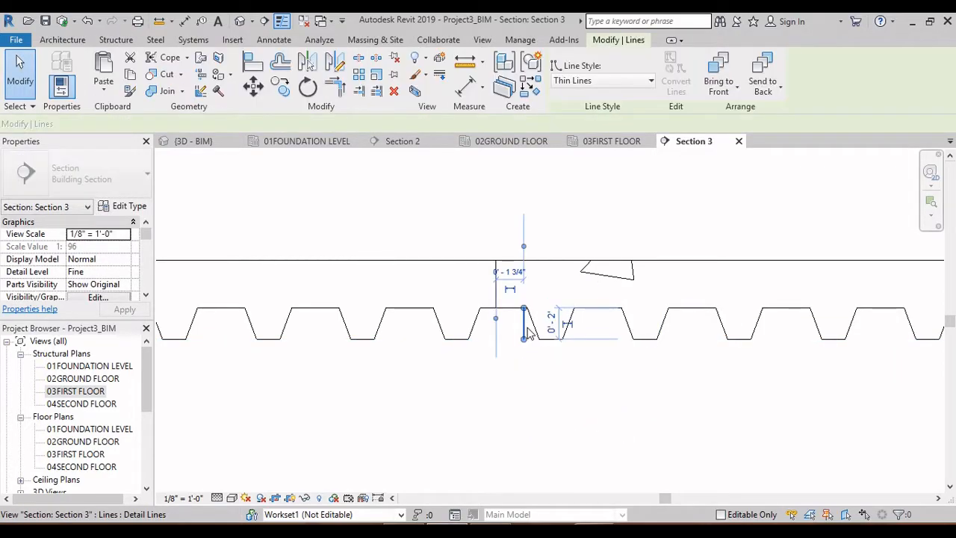
{"action": "key", "text": "Escape"}
Dimension the slab's overall thickness from its top surface to the deck's underside, placing the dimension beyond the slab's end
{"action": "scroll", "coordinate": [795, 284], "scroll_direction": "down", "scroll_amount": 4}
{"action": "middle_click_drag", "start_coordinate": [312, 322], "coordinate": [431, 314]}
{"action": "key", "text": "d"}
{"action": "key", "text": "i"}
{"action": "scroll", "coordinate": [437, 246], "scroll_direction": "up", "scroll_amount": 1}
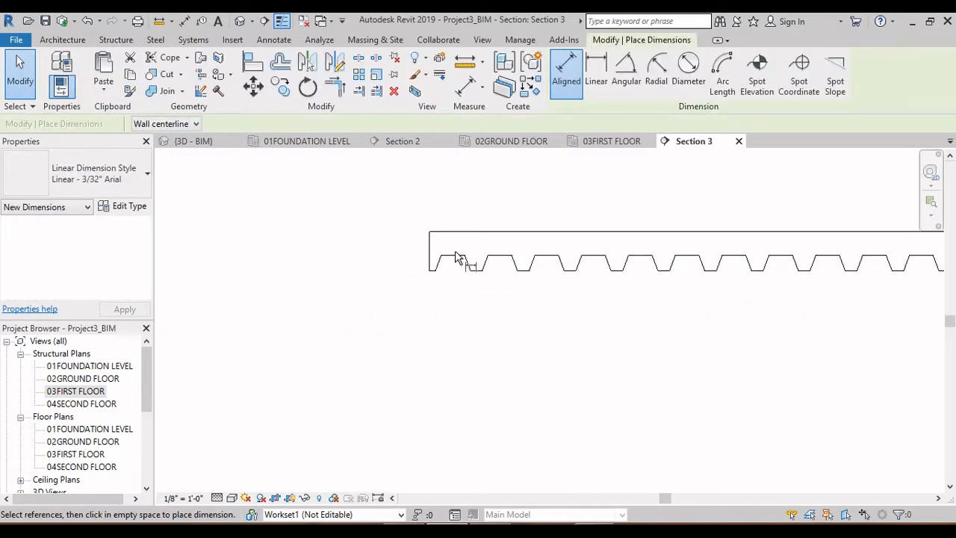
{"action": "left_click", "coordinate": [467, 233]}
{"action": "left_click", "coordinate": [478, 270]}
{"action": "left_click", "coordinate": [320, 367]}
{"action": "scroll", "coordinate": [387, 367], "scroll_direction": "down", "scroll_amount": 2}
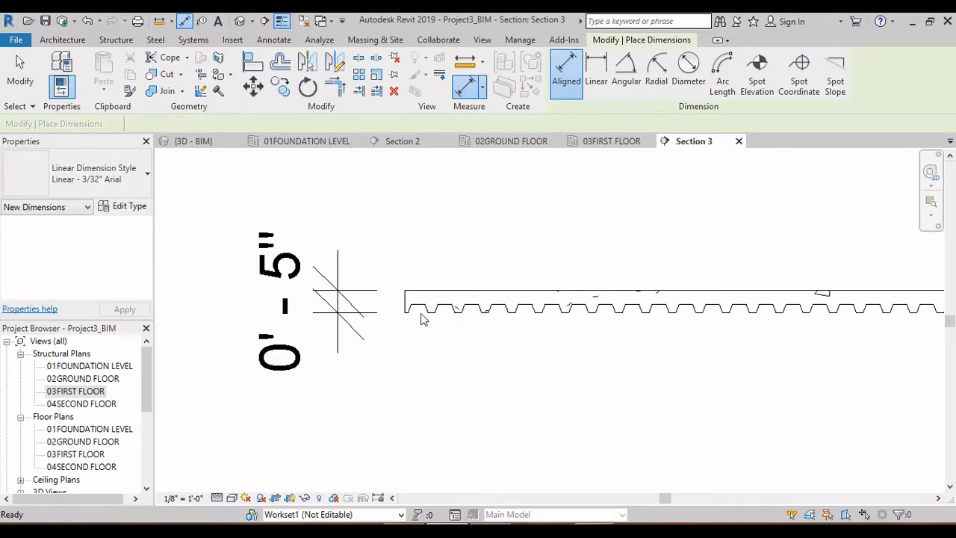
{"action": "key", "text": "Escape"}
{"action": "key", "text": "Escape"}
Open the layer assembly of the first-floor slab's 3" LW Concrete on 2" Metal Deck type
{"action": "left_click", "coordinate": [422, 306]}
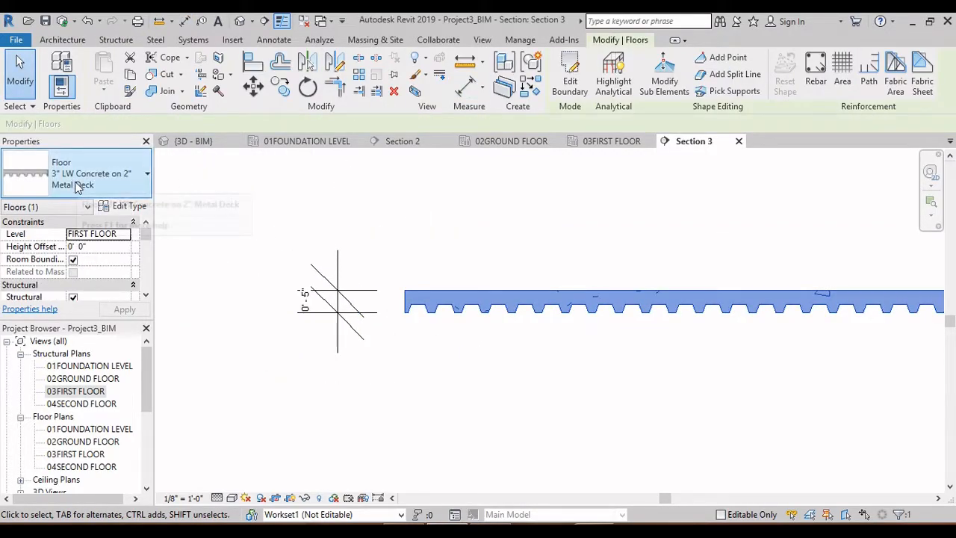
{"action": "left_click", "coordinate": [65, 188]}
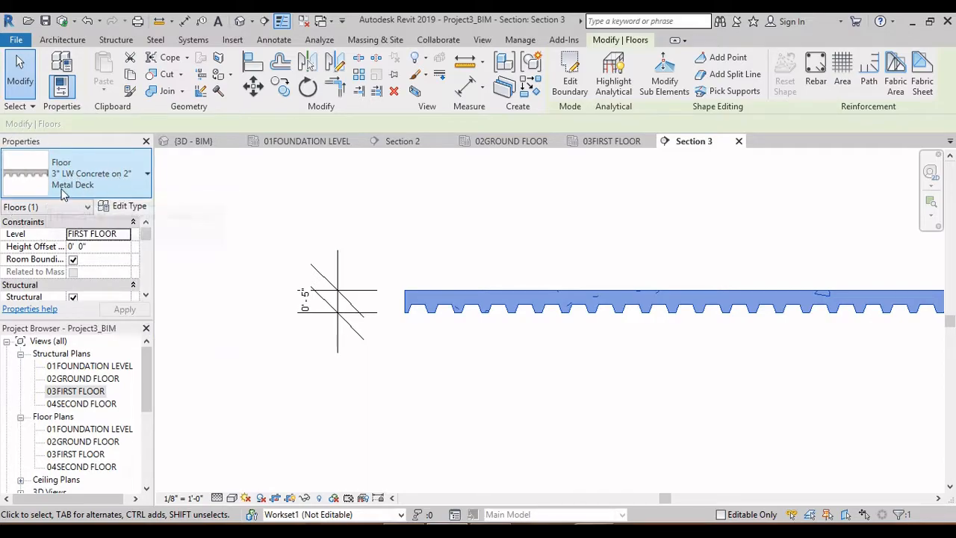
{"action": "left_click", "coordinate": [124, 205]}
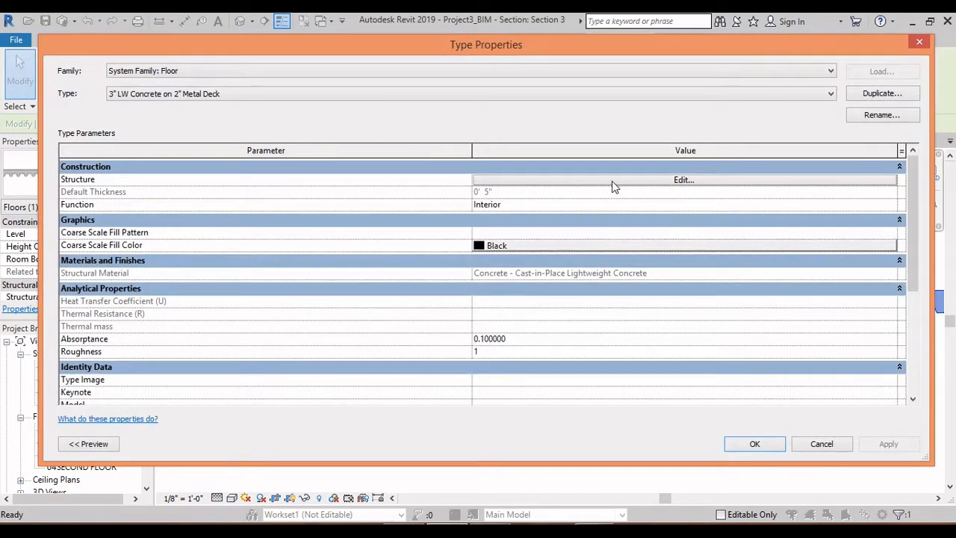
{"action": "left_click", "coordinate": [612, 180]}
{"action": "key", "text": "Return"}
{"action": "left_click", "coordinate": [576, 181]}
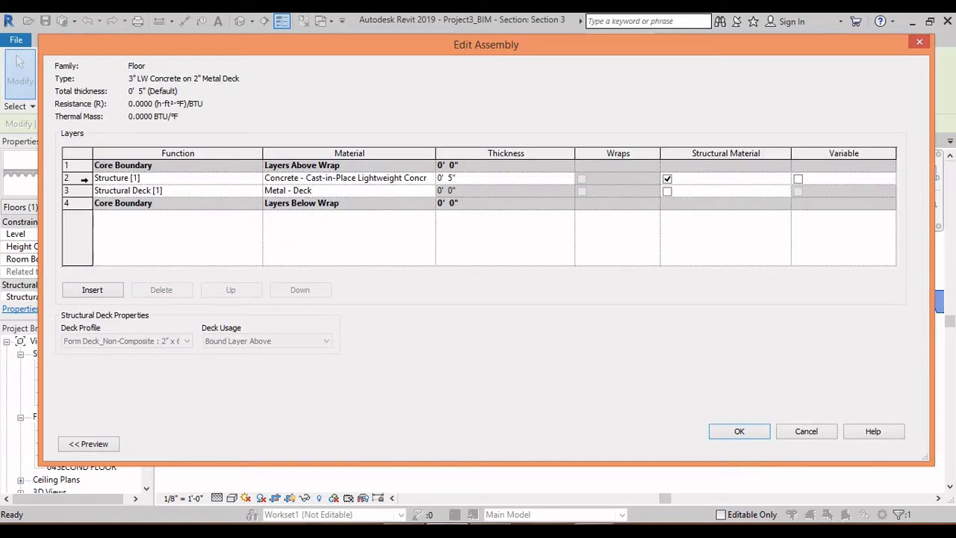
Examine the structure layer's thickness and the structural deck's profile options, keeping the Form Deck_Non-Composite profile, and accept the type
{"action": "left_click", "coordinate": [66, 178]}
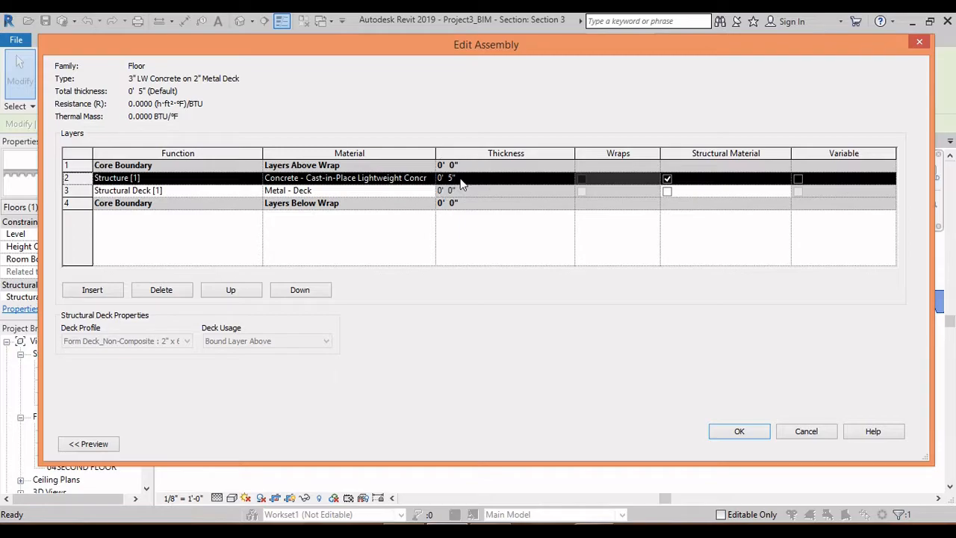
{"action": "left_click", "coordinate": [66, 190]}
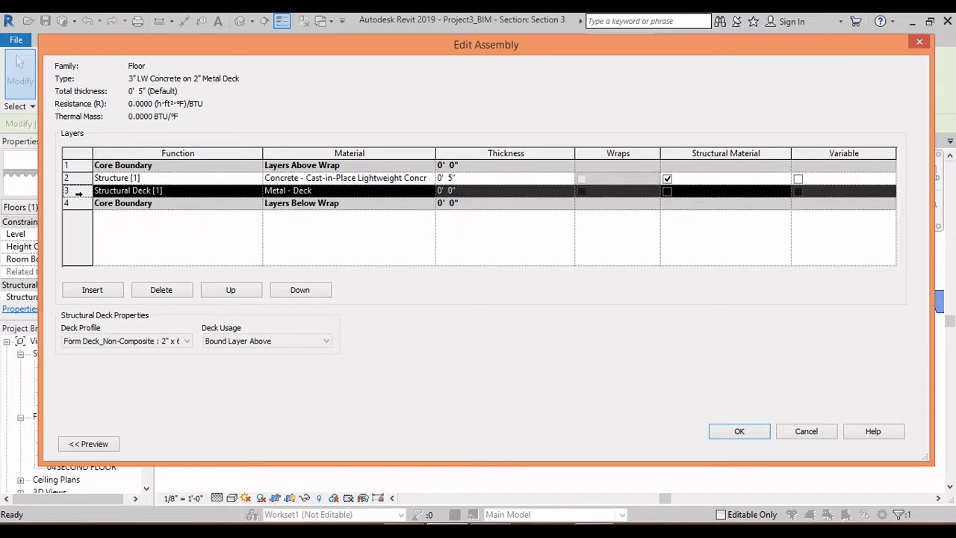
{"action": "left_click", "coordinate": [186, 343]}
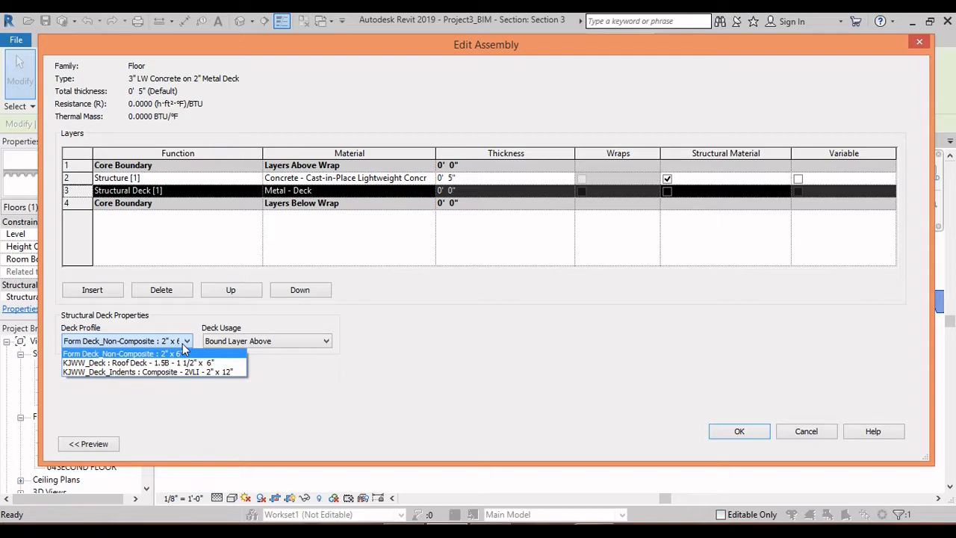
{"action": "left_click", "coordinate": [183, 350]}
{"action": "left_click", "coordinate": [83, 179]}
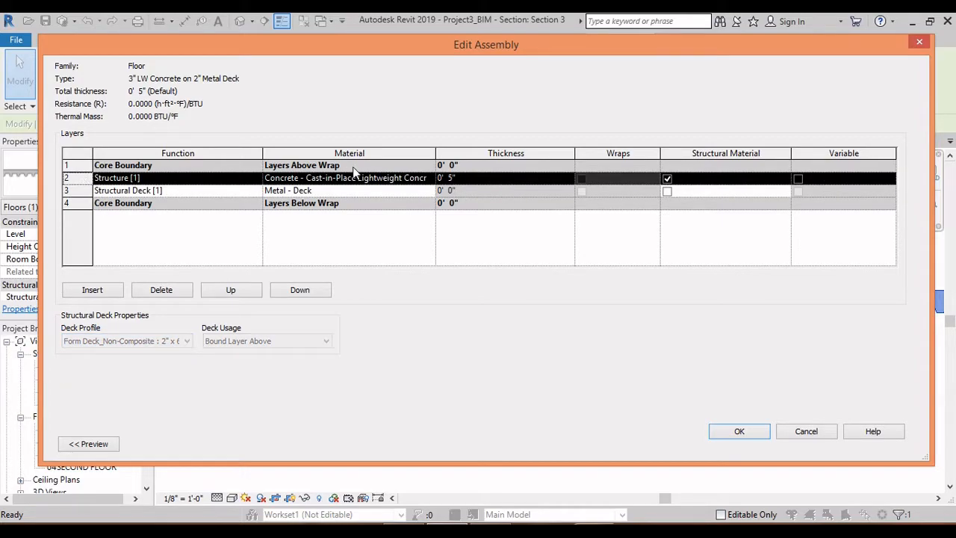
{"action": "left_click", "coordinate": [452, 179]}
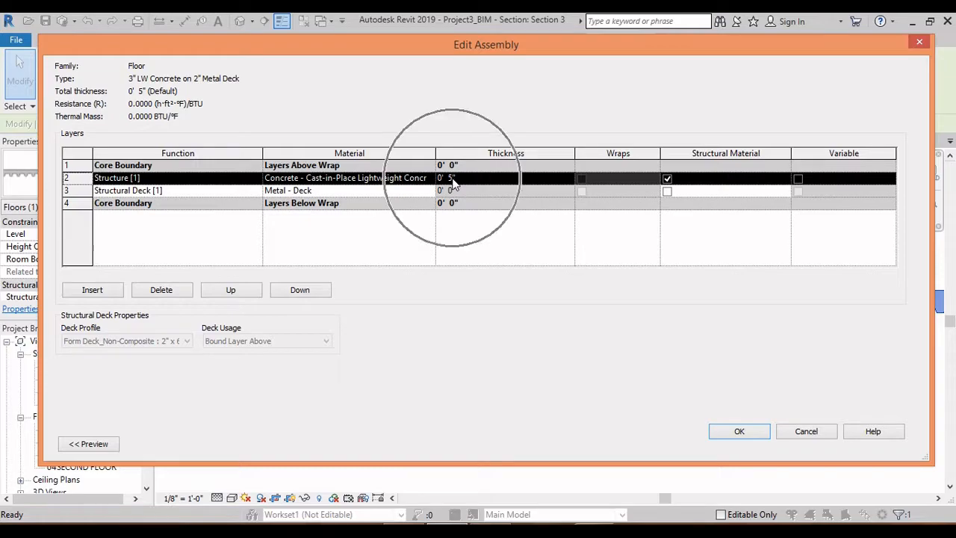
{"action": "left_click", "coordinate": [759, 431]}
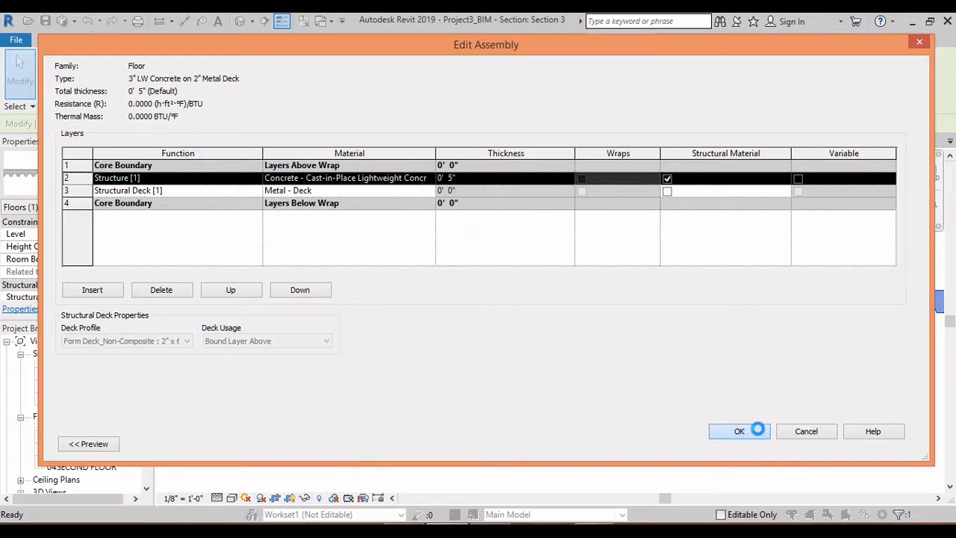
{"action": "left_click", "coordinate": [758, 443]}
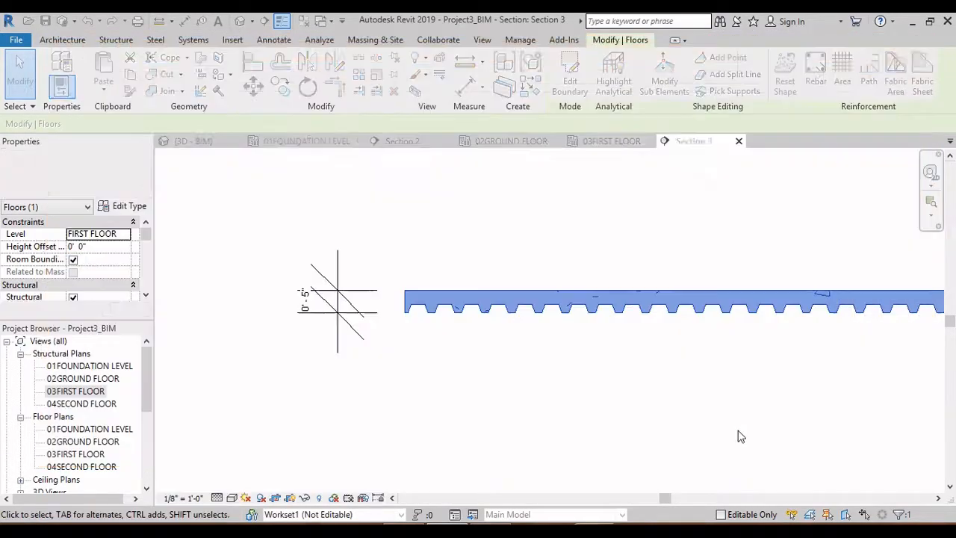
Switch to the 3D view and browse the floor types available for the first-floor slab, keeping its current type
{"action": "left_click", "coordinate": [602, 384]}
{"action": "scroll", "coordinate": [570, 370], "scroll_direction": "down", "scroll_amount": 2}
{"action": "key", "text": "ctrl+Tab"}
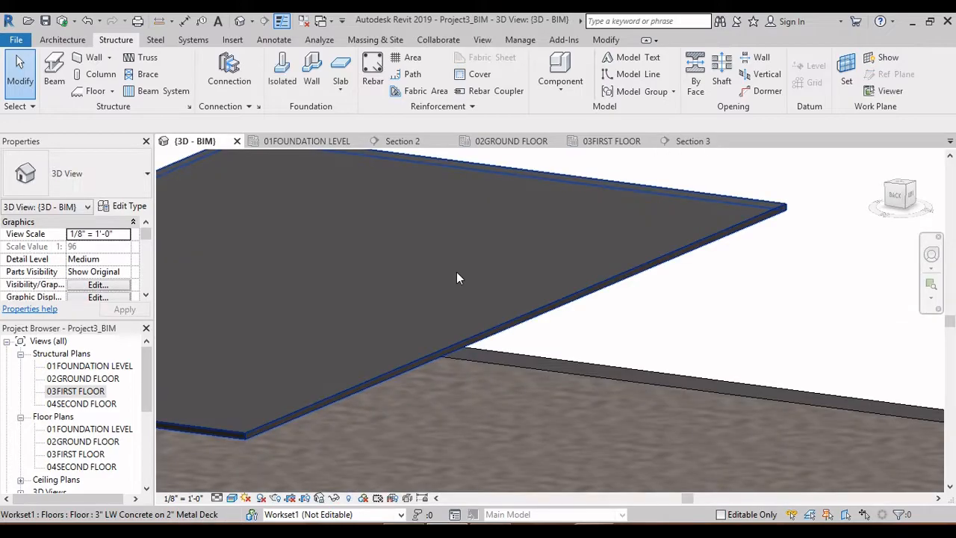
{"action": "left_click", "coordinate": [186, 166]}
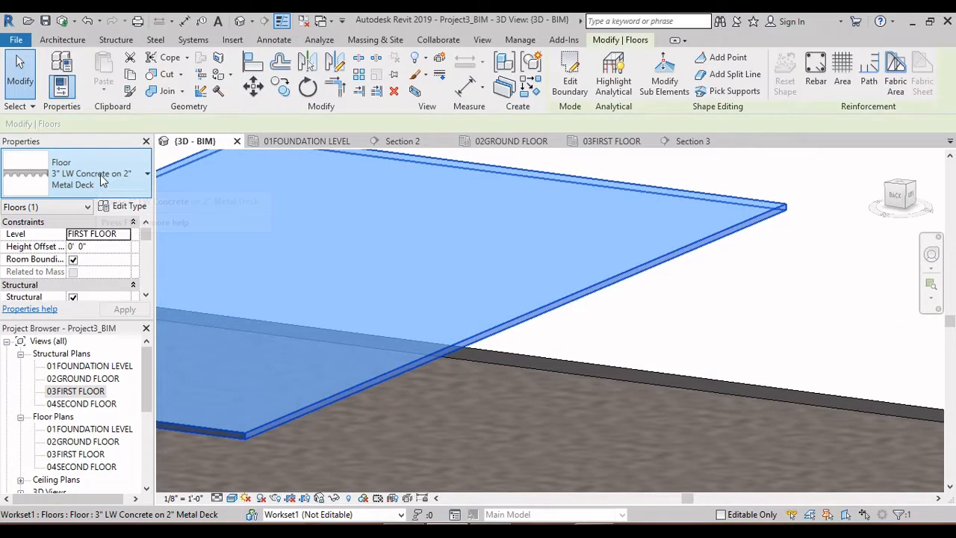
{"action": "left_click", "coordinate": [89, 173]}
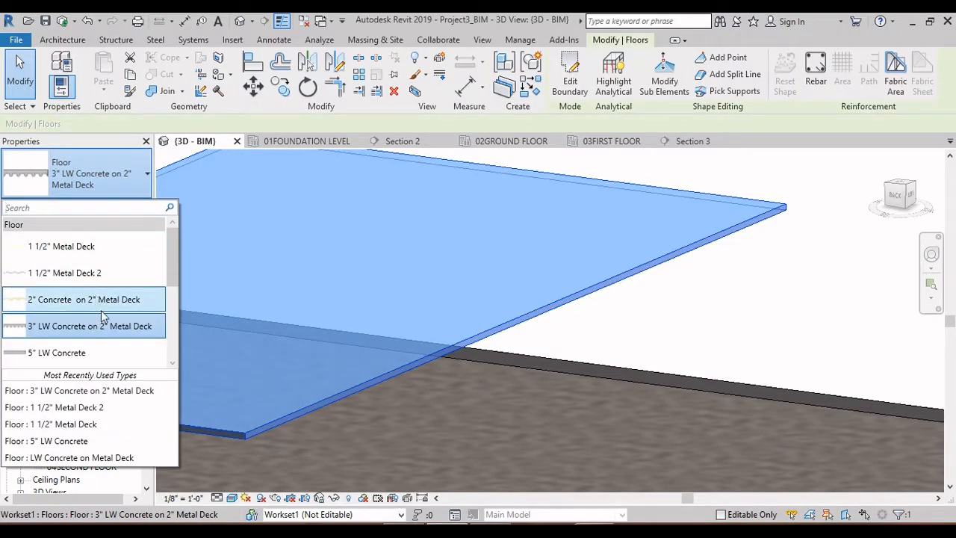
{"action": "scroll", "coordinate": [106, 317], "scroll_direction": "down", "scroll_amount": 1}
{"action": "left_click", "coordinate": [101, 287]}
{"action": "scroll", "coordinate": [108, 297], "scroll_direction": "down", "scroll_amount": 1}
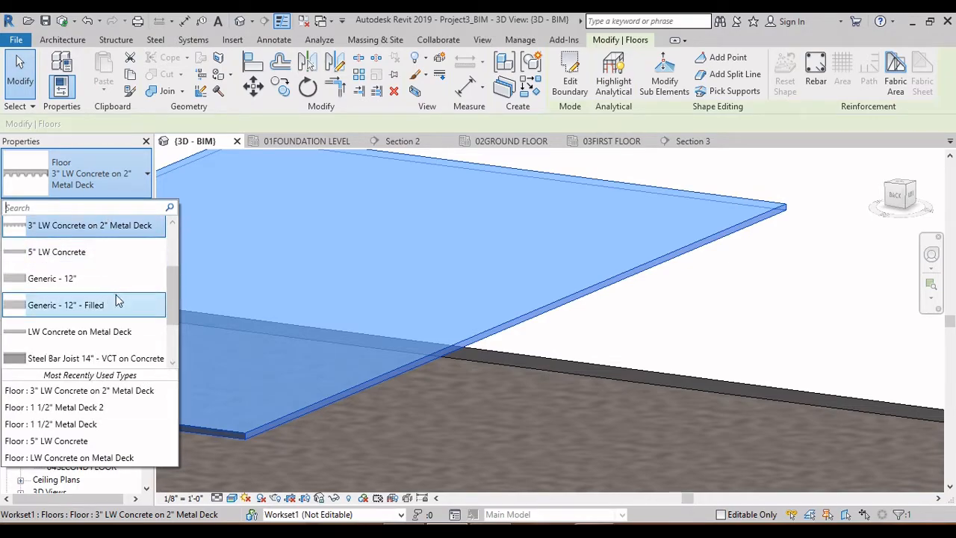
{"action": "left_click", "coordinate": [687, 308]}
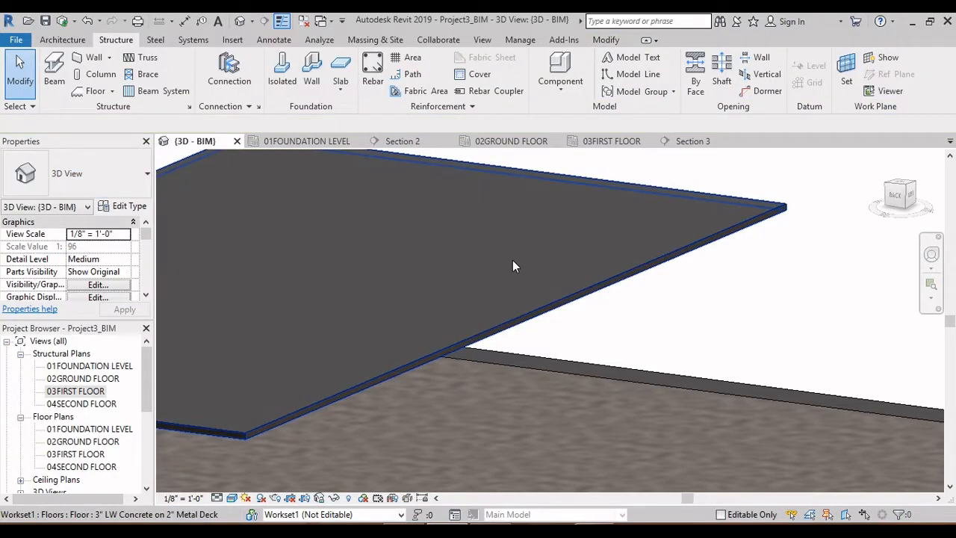
Examine the first-floor and foundation slabs in 3D and on the foundation-level plan, and return to the 3D view
{"action": "scroll", "coordinate": [516, 269], "scroll_direction": "down", "scroll_amount": 5}
{"action": "left_click", "coordinate": [603, 368]}
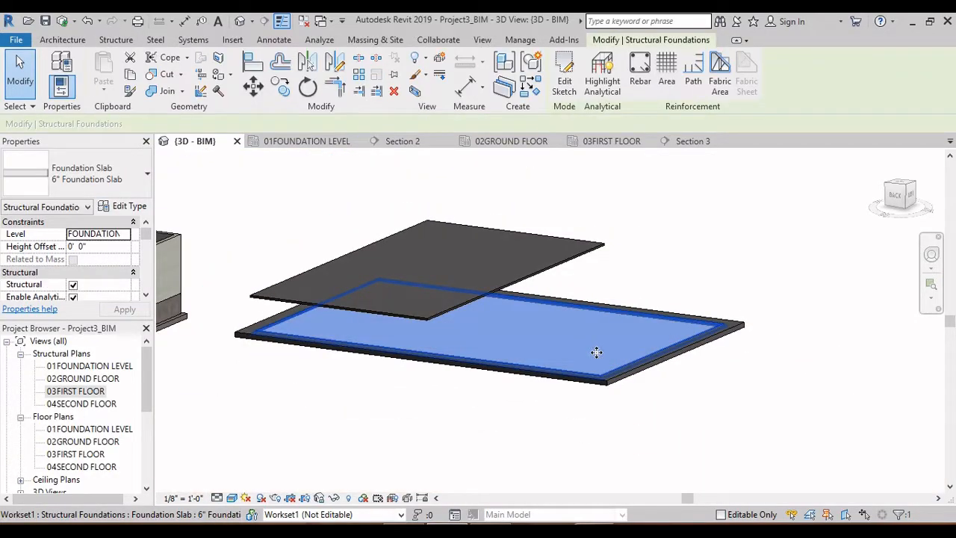
{"action": "scroll", "coordinate": [515, 331], "scroll_direction": "down", "scroll_amount": 3}
{"action": "middle_click_drag", "start_coordinate": [570, 368], "coordinate": [556, 280], "text": "shift"}
{"action": "left_click", "coordinate": [404, 327]}
{"action": "middle_click_drag", "start_coordinate": [404, 327], "coordinate": [579, 291]}
{"action": "scroll", "coordinate": [499, 309], "scroll_direction": "down", "scroll_amount": 2}
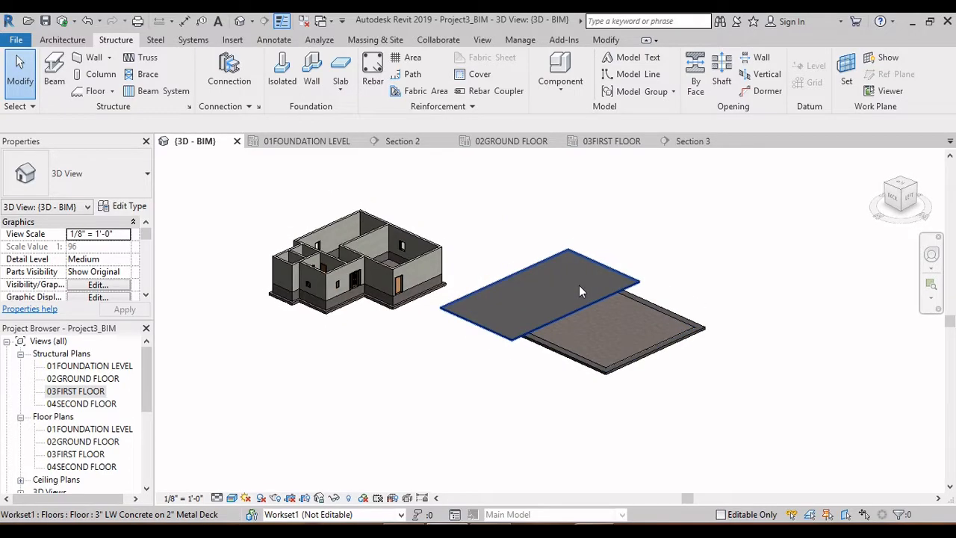
{"action": "key", "text": "ctrl+Tab"}
{"action": "scroll", "coordinate": [579, 286], "scroll_direction": "down", "scroll_amount": 2}
{"action": "middle_click_drag", "start_coordinate": [587, 277], "coordinate": [547, 322]}
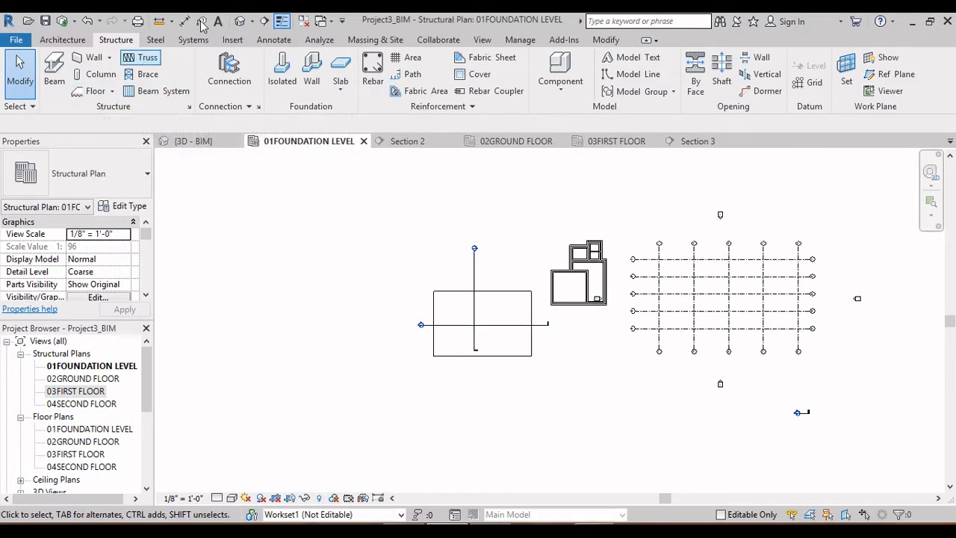
{"action": "left_click", "coordinate": [239, 21]}
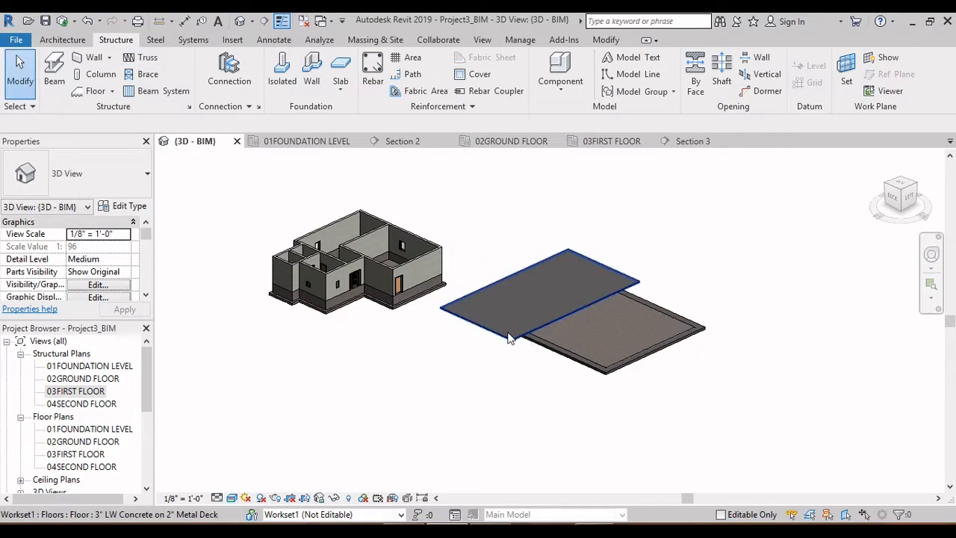
Cut a circular opening with a radius of about 6'-0" in the first-floor slab by editing its boundary
{"action": "left_click", "coordinate": [437, 296]}
{"action": "middle_click_drag", "start_coordinate": [632, 313], "coordinate": [590, 86], "text": "shift"}
{"action": "left_click", "coordinate": [574, 82]}
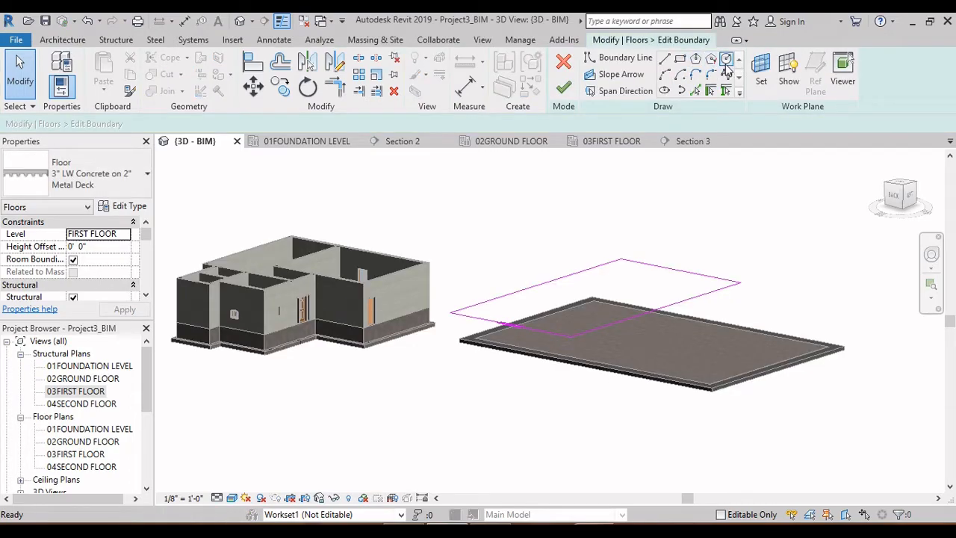
{"action": "left_click", "coordinate": [726, 60]}
{"action": "scroll", "coordinate": [544, 309], "scroll_direction": "up", "scroll_amount": 4}
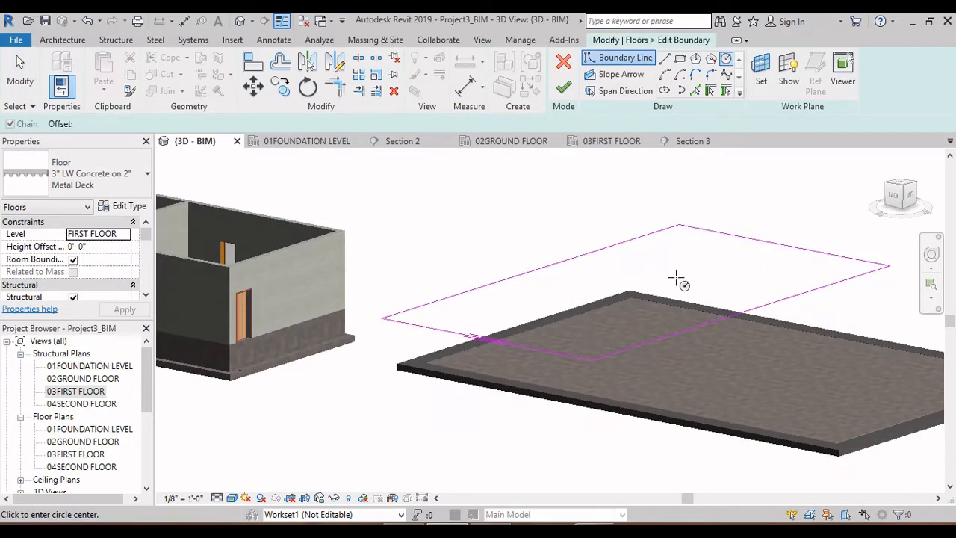
{"action": "left_click", "coordinate": [686, 259]}
{"action": "left_click", "coordinate": [662, 250]}
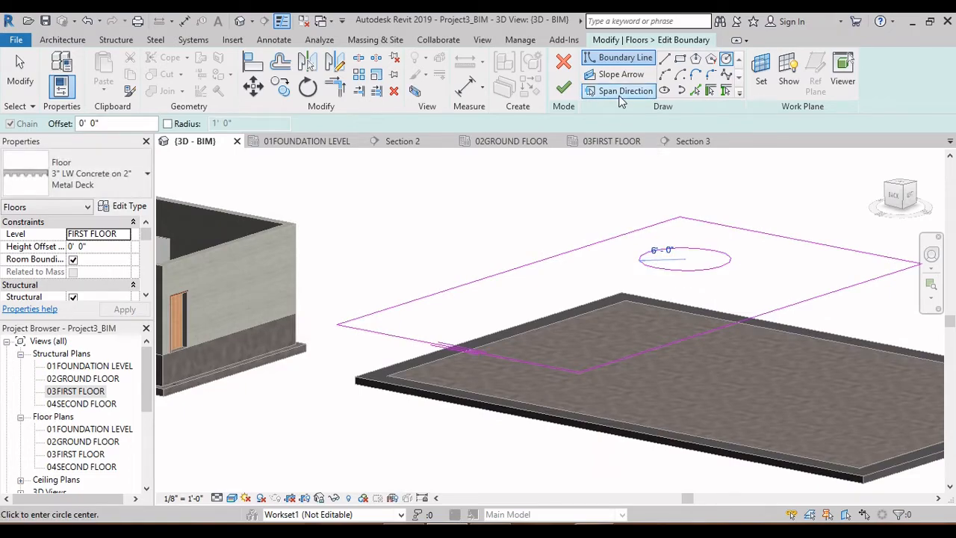
{"action": "left_click", "coordinate": [566, 90]}
Reopen the first-floor slab's boundary, delete the circular opening and finish the sketch
{"action": "mouse_move", "coordinate": [743, 258]}
{"action": "middle_mouse_down", "text": "shift"}
{"action": "mouse_move", "coordinate": [751, 333]}
{"action": "mouse_move", "coordinate": [740, 261]}
{"action": "mouse_move", "coordinate": [754, 278]}
{"action": "mouse_move", "coordinate": [688, 223]}
{"action": "middle_mouse_up", "text": "shift"}
{"action": "double_click", "coordinate": [688, 223]}
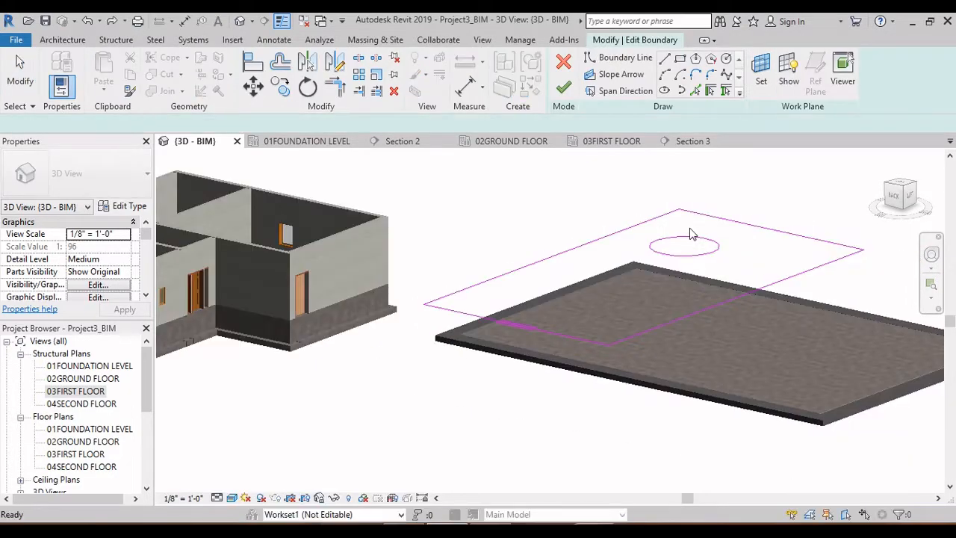
{"action": "left_click", "coordinate": [702, 238]}
{"action": "key", "text": "Delete"}
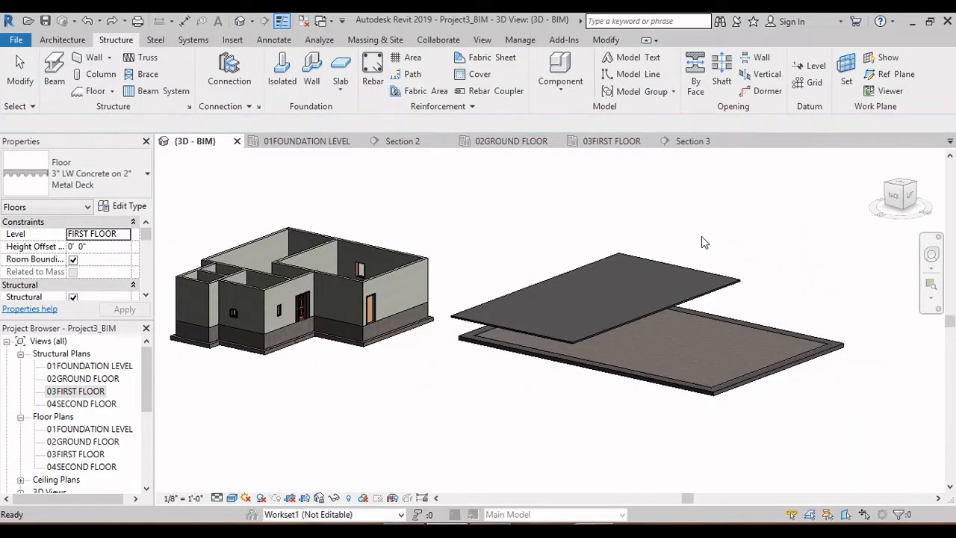
Start sub-element editing on the first-floor slab, inspect the elevation of one corner point, and leave editing
{"action": "scroll", "coordinate": [701, 239], "scroll_direction": "down", "scroll_amount": 2}
{"action": "left_click", "coordinate": [697, 263]}
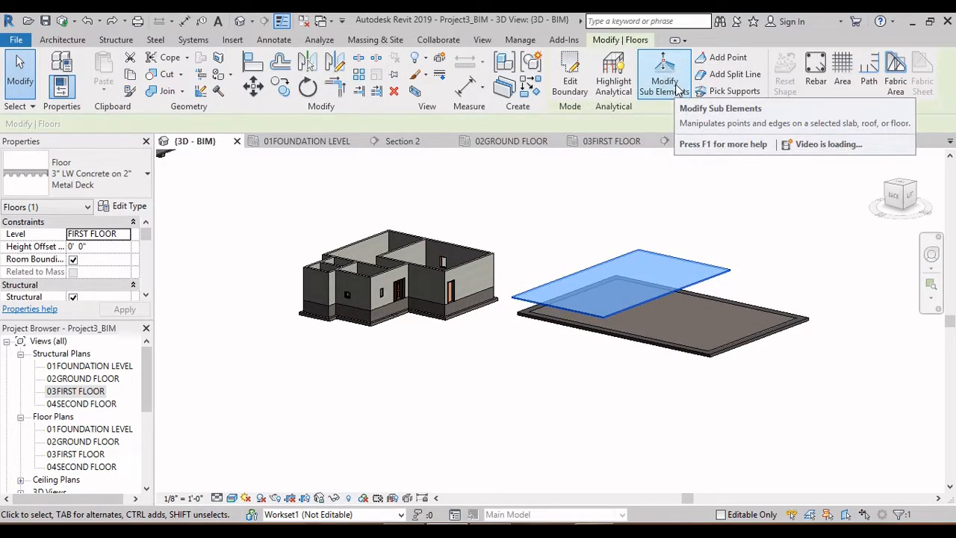
{"action": "left_click", "coordinate": [681, 89]}
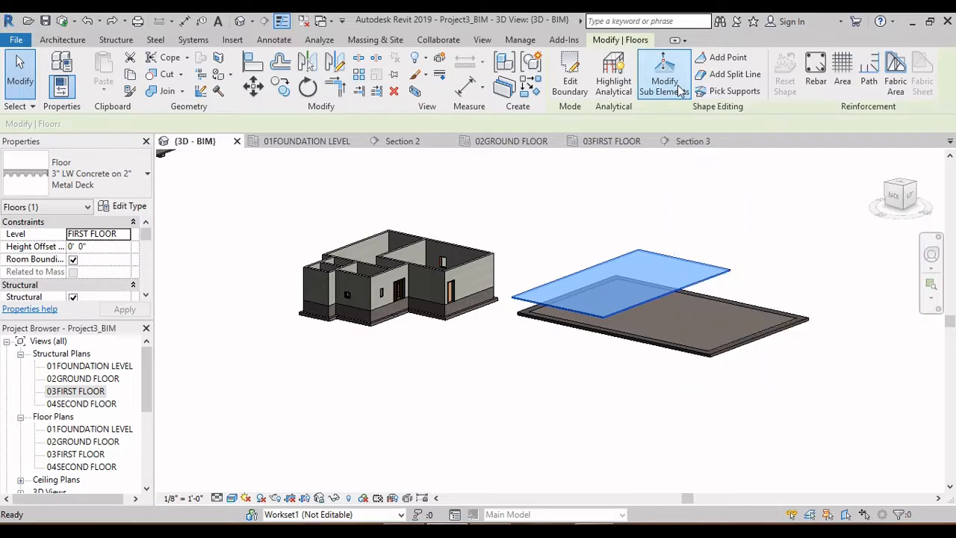
{"action": "scroll", "coordinate": [647, 258], "scroll_direction": "up", "scroll_amount": 3}
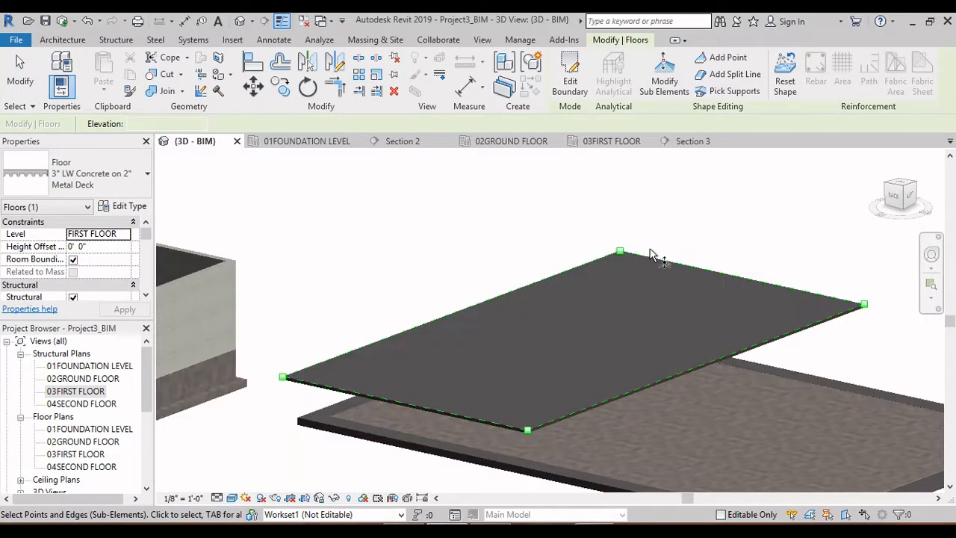
{"action": "left_click_drag", "start_coordinate": [567, 216], "coordinate": [665, 277]}
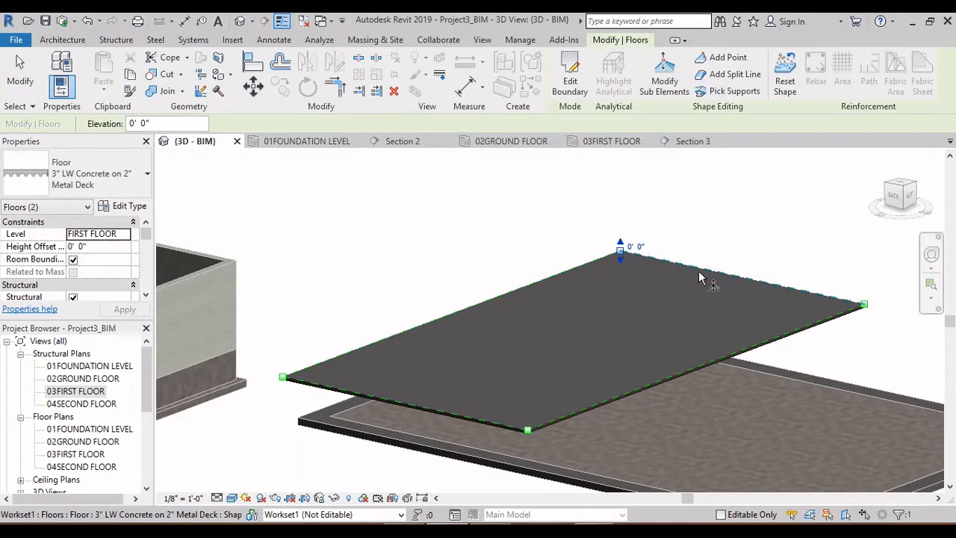
{"action": "middle_click_drag", "start_coordinate": [804, 303], "coordinate": [735, 235]}
{"action": "key", "text": "Escape"}
{"action": "key", "text": "Escape"}
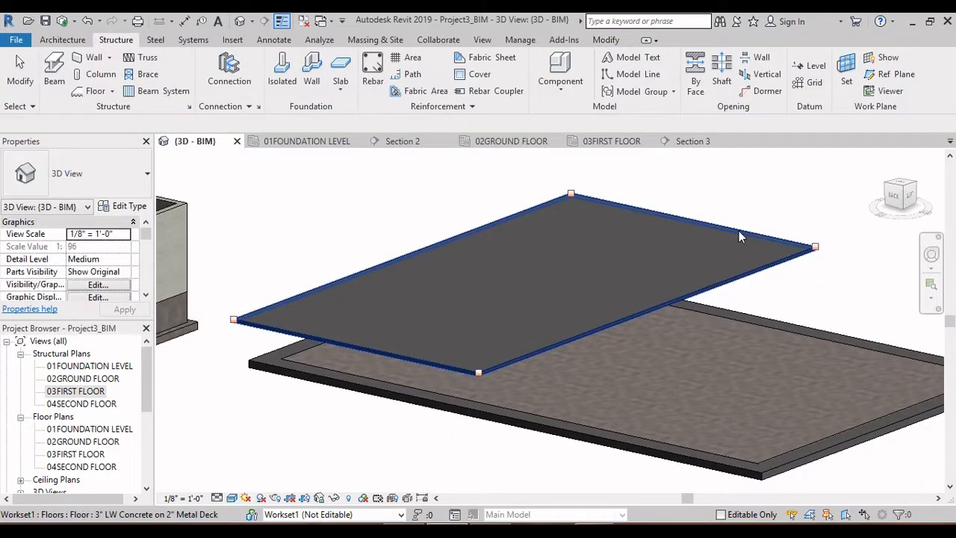
Select the first-floor slab and check its level and height offset properties
{"action": "left_click", "coordinate": [741, 234]}
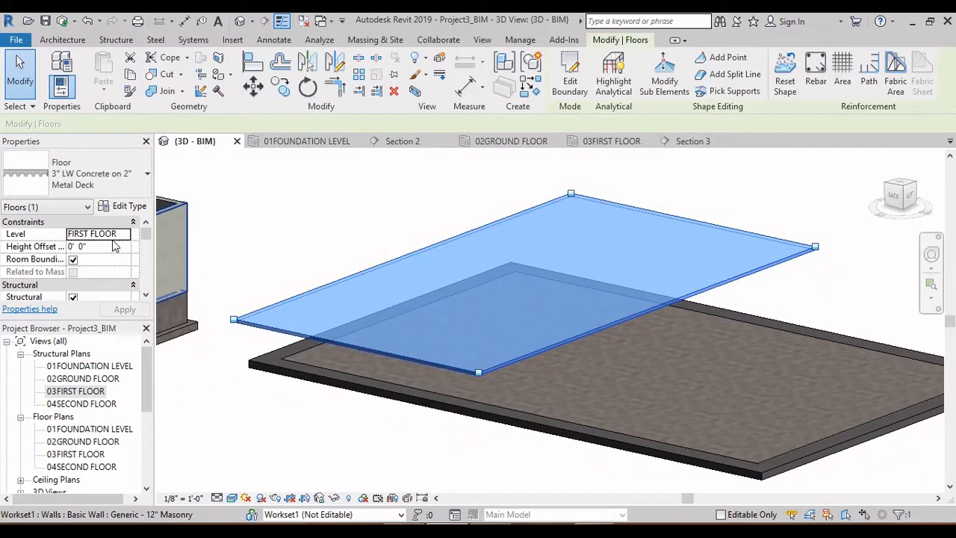
{"action": "key", "text": "Escape"}
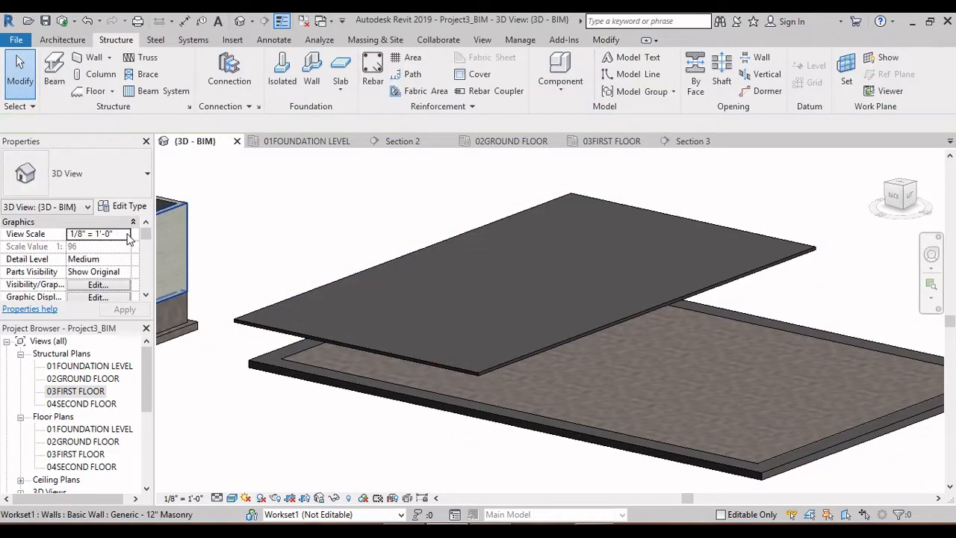
{"action": "left_click", "coordinate": [479, 229]}
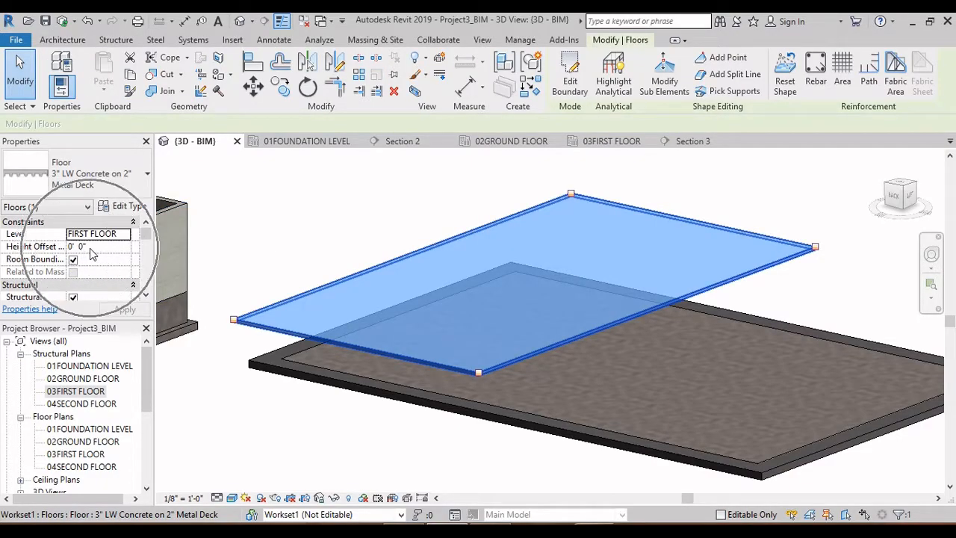
Examine the elevation values at the first-floor slab's corner points using Modify Sub Elements, and exit shape editing
{"action": "left_click", "coordinate": [662, 88]}
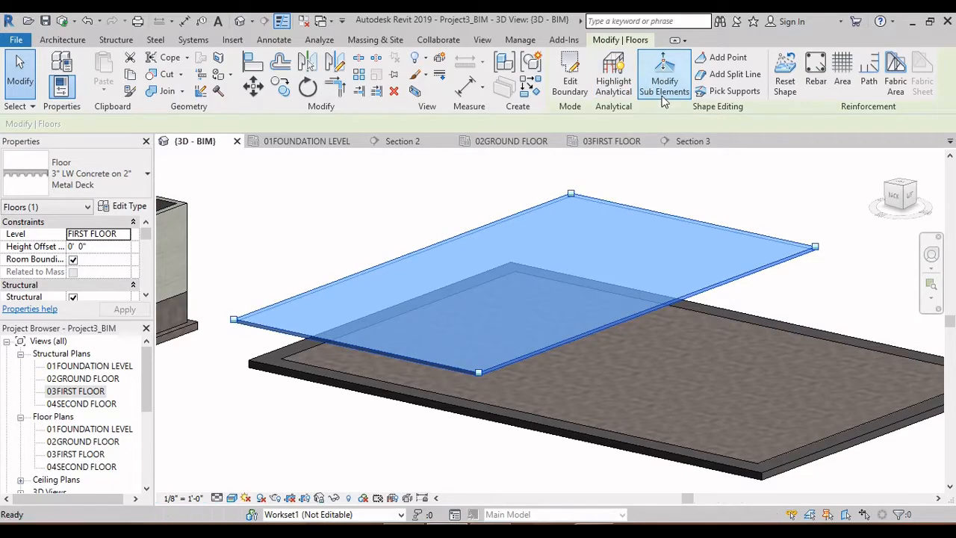
{"action": "left_click", "coordinate": [572, 193]}
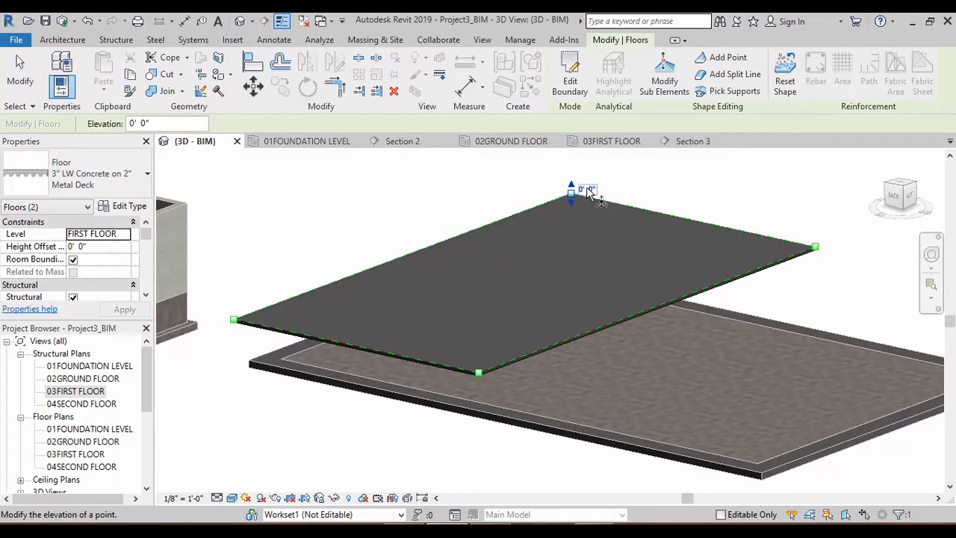
{"action": "scroll", "coordinate": [590, 194], "scroll_direction": "up", "scroll_amount": 4}
{"action": "left_click", "coordinate": [510, 222]}
{"action": "middle_click_drag", "start_coordinate": [634, 254], "coordinate": [582, 181]}
{"action": "scroll", "coordinate": [587, 187], "scroll_direction": "down", "scroll_amount": 4}
{"action": "left_click", "coordinate": [733, 219]}
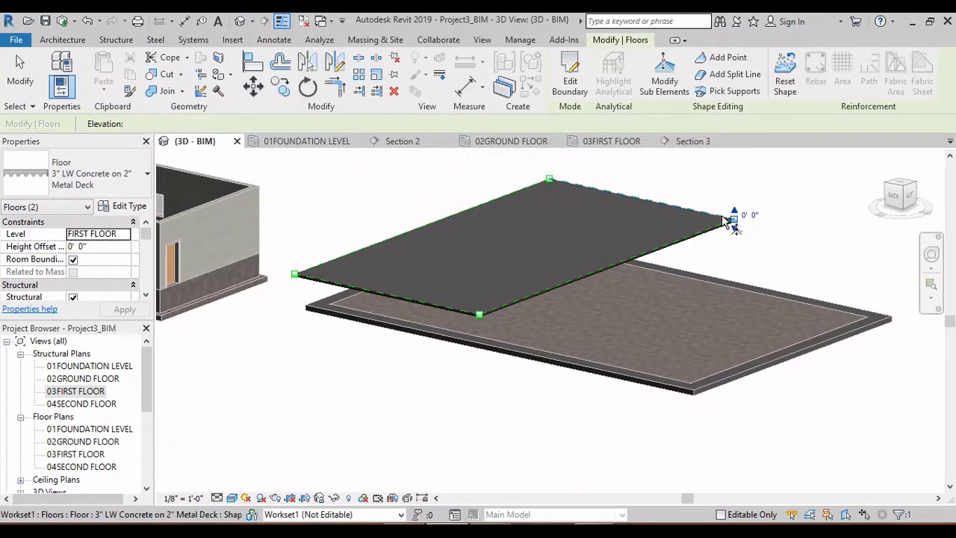
{"action": "scroll", "coordinate": [789, 230], "scroll_direction": "up", "scroll_amount": 4}
{"action": "middle_click_drag", "start_coordinate": [737, 242], "coordinate": [548, 307]}
{"action": "scroll", "coordinate": [478, 400], "scroll_direction": "up", "scroll_amount": 5}
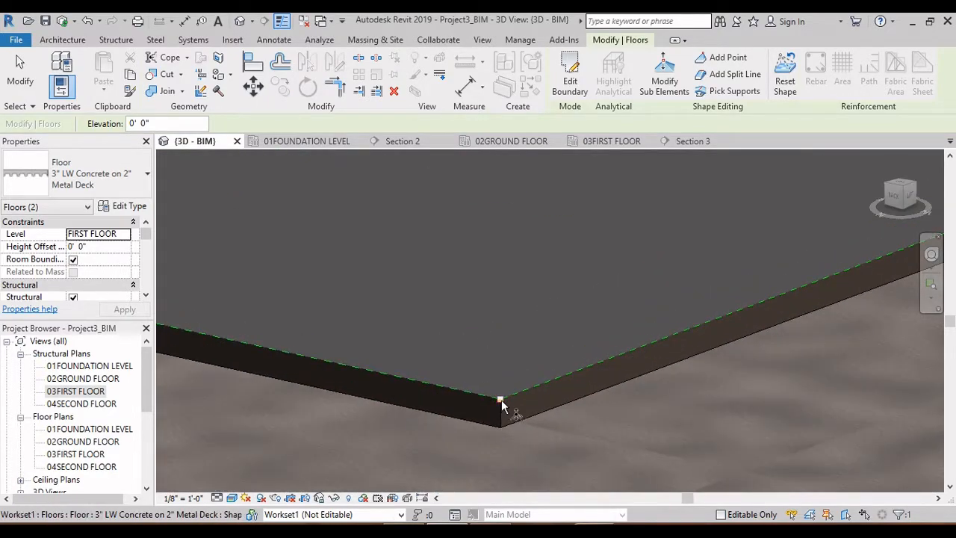
{"action": "scroll", "coordinate": [501, 399], "scroll_direction": "down", "scroll_amount": 5}
{"action": "middle_click_drag", "start_coordinate": [321, 328], "coordinate": [597, 354]}
{"action": "scroll", "coordinate": [354, 321], "scroll_direction": "up", "scroll_amount": 3}
{"action": "left_click_drag", "start_coordinate": [310, 313], "coordinate": [413, 369]}
{"action": "left_click", "coordinate": [384, 326]}
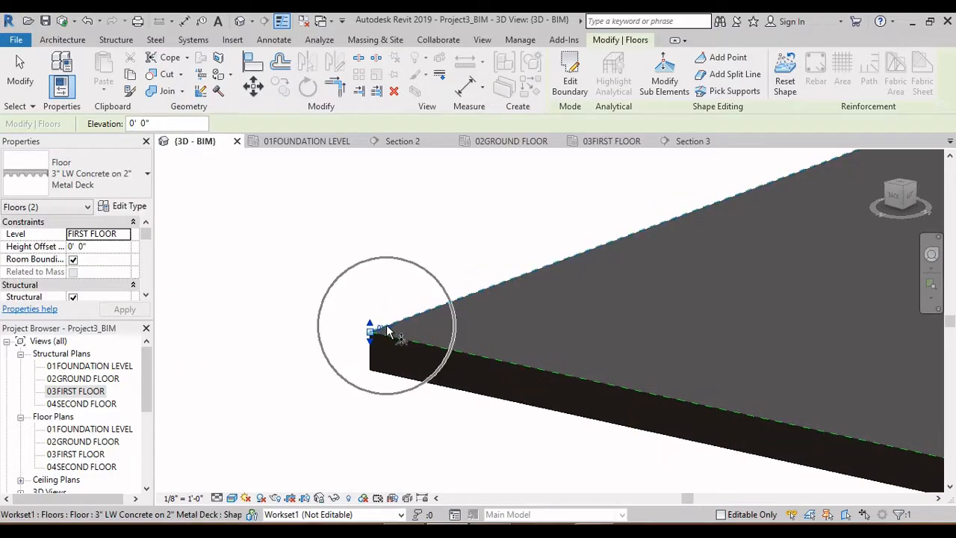
{"action": "scroll", "coordinate": [399, 328], "scroll_direction": "down", "scroll_amount": 5}
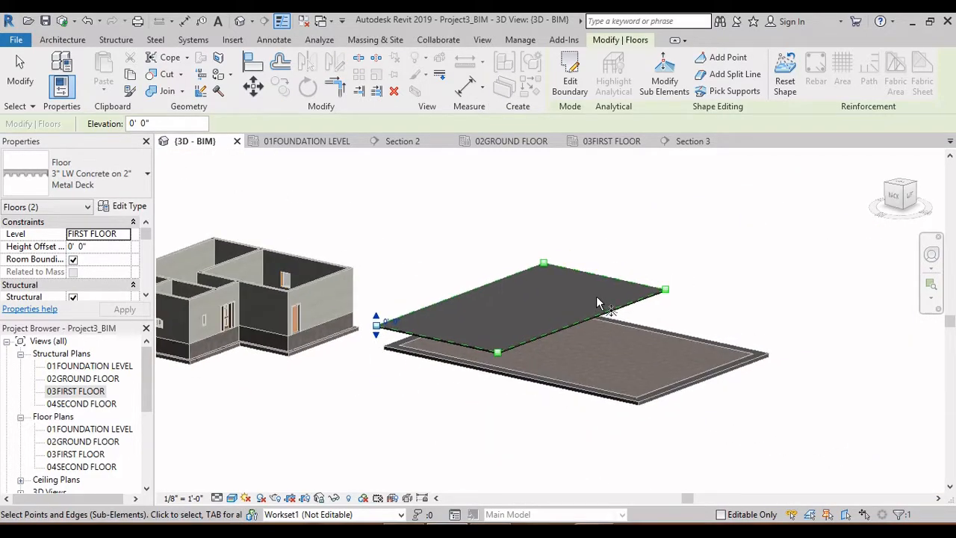
{"action": "key", "text": "Escape"}
{"action": "key", "text": "Escape"}
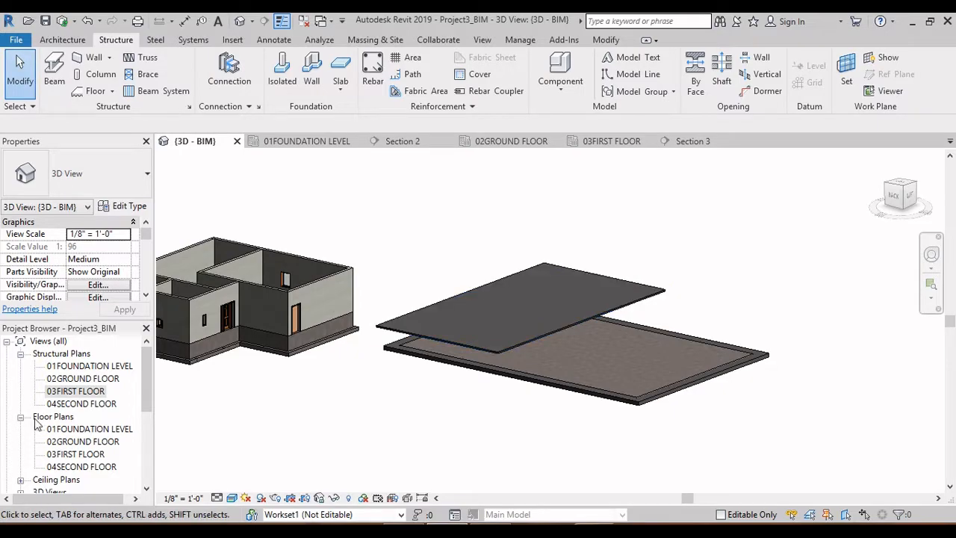
Open the 03FIRST FLOOR structural plan and start sub-element editing on the metal deck floor
{"action": "double_click", "coordinate": [75, 390]}
{"action": "scroll", "coordinate": [572, 310], "scroll_direction": "down", "scroll_amount": 4}
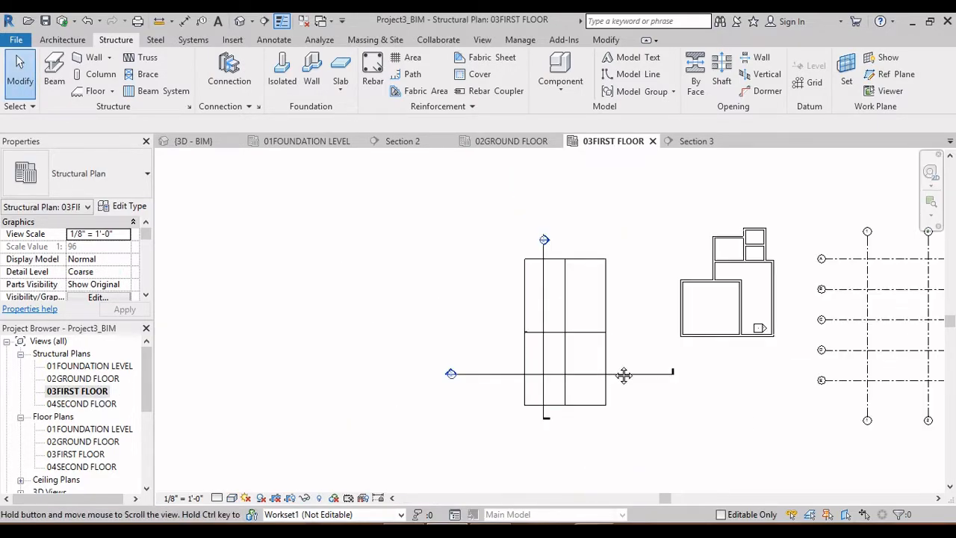
{"action": "left_click", "coordinate": [568, 318]}
{"action": "key", "text": "Escape"}
{"action": "scroll", "coordinate": [571, 319], "scroll_direction": "up", "scroll_amount": 3}
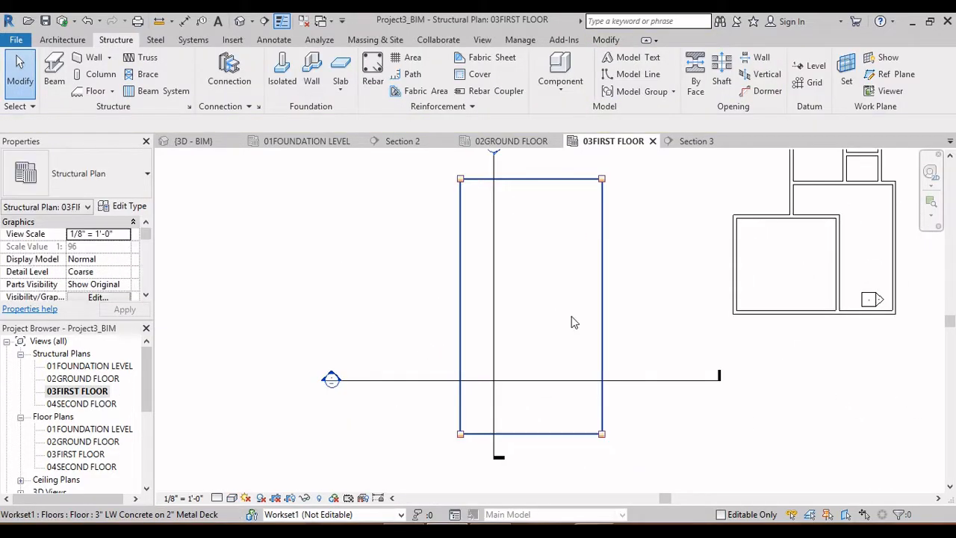
{"action": "left_click", "coordinate": [606, 318]}
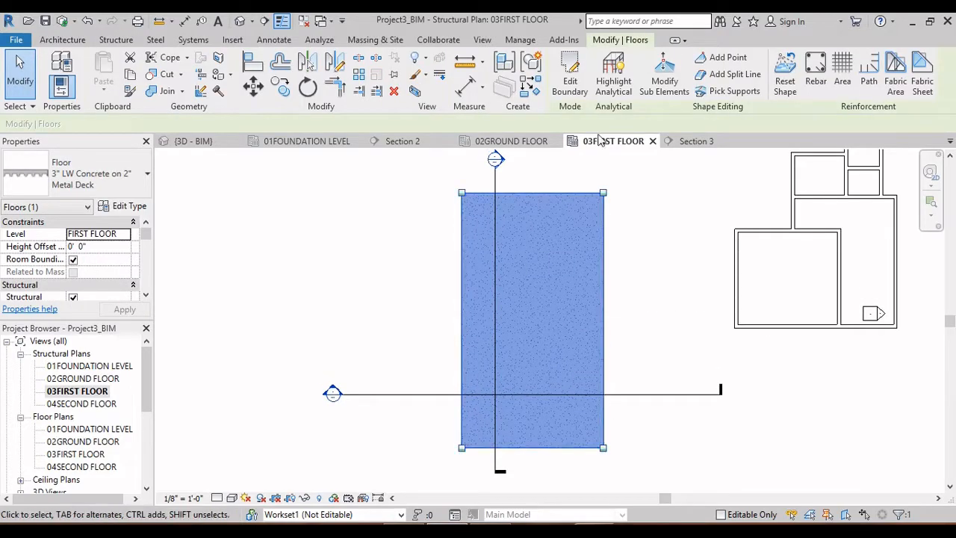
{"action": "left_click", "coordinate": [662, 84]}
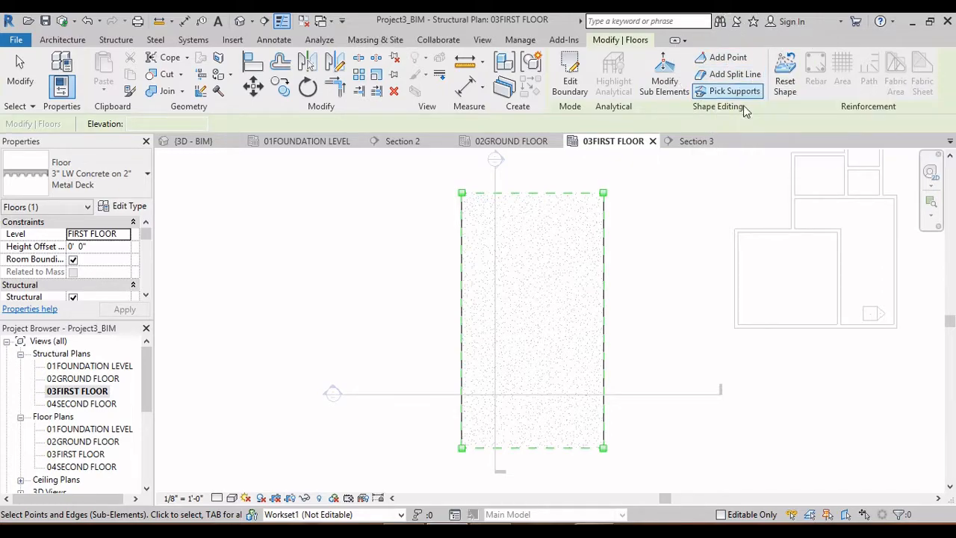
Add a shape point at the midpoint of each of the slab's two long edges
{"action": "left_click", "coordinate": [732, 58]}
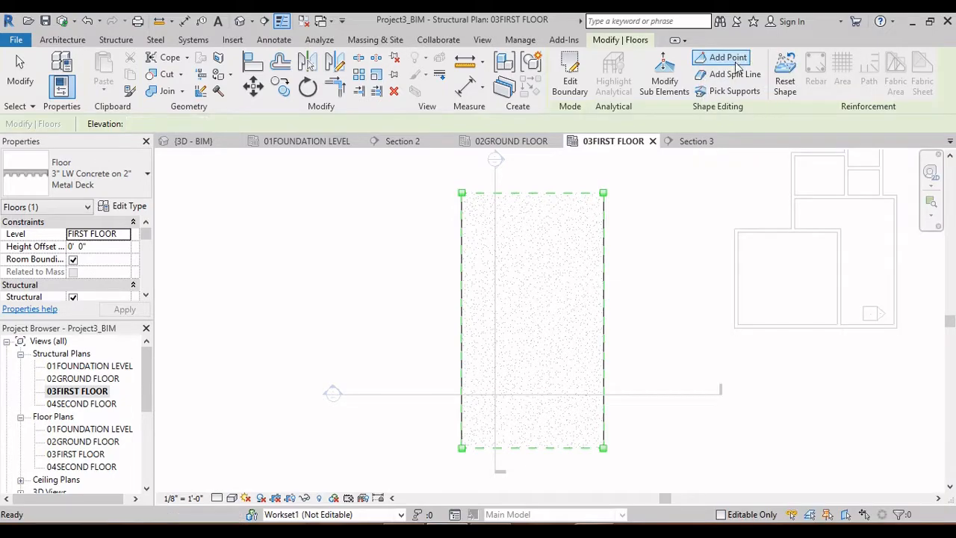
{"action": "left_click", "coordinate": [604, 320]}
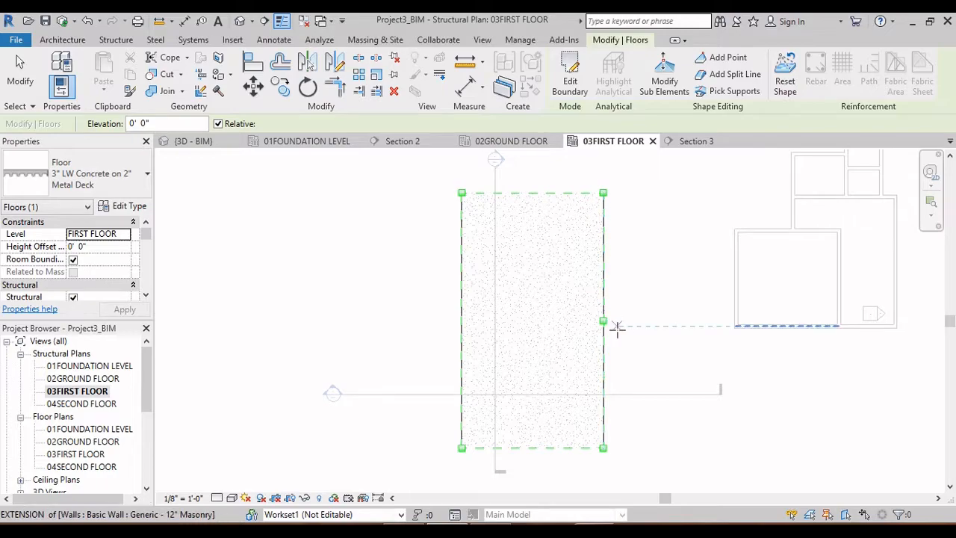
{"action": "scroll", "coordinate": [604, 326], "scroll_direction": "up", "scroll_amount": 2}
{"action": "scroll", "coordinate": [612, 310], "scroll_direction": "down", "scroll_amount": 2}
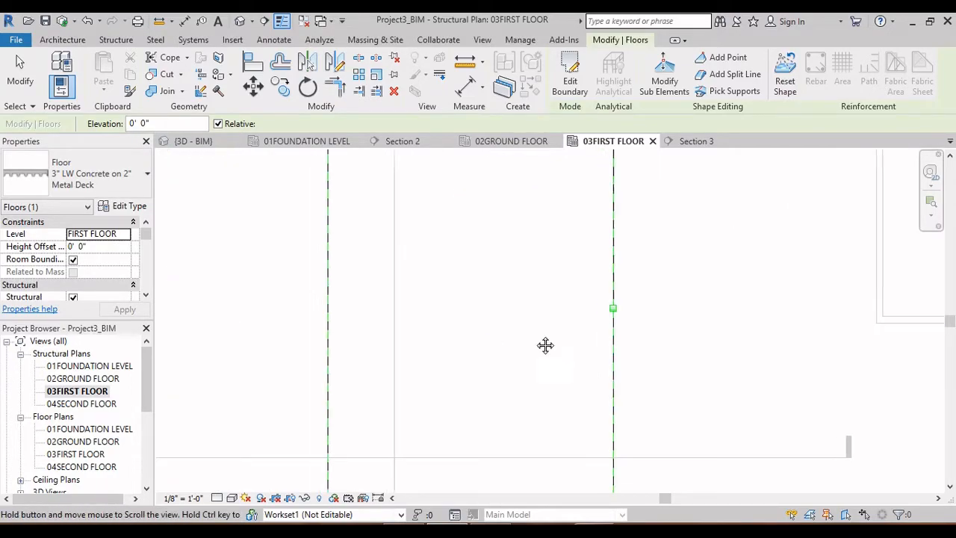
{"action": "middle_click_drag", "start_coordinate": [351, 308], "coordinate": [453, 293]}
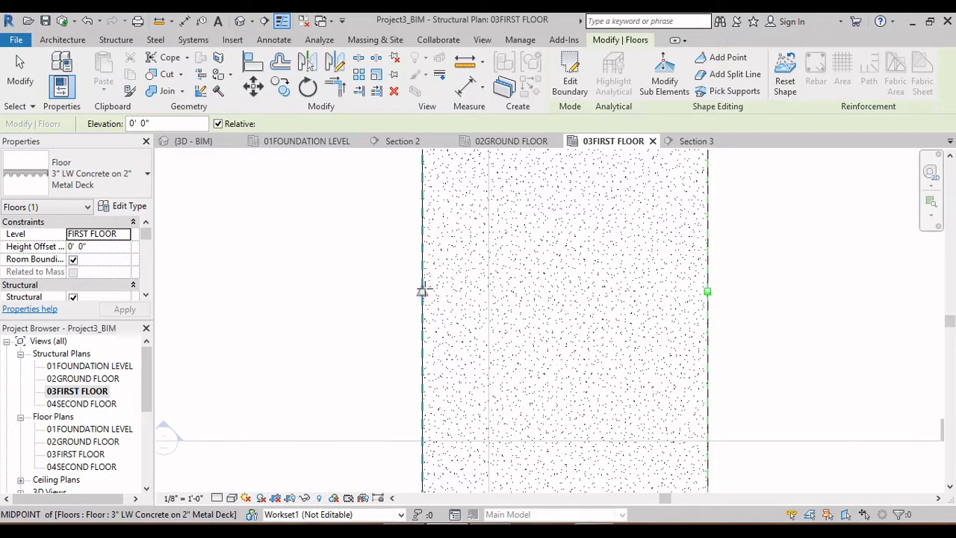
{"action": "scroll", "coordinate": [477, 302], "scroll_direction": "down", "scroll_amount": 3}
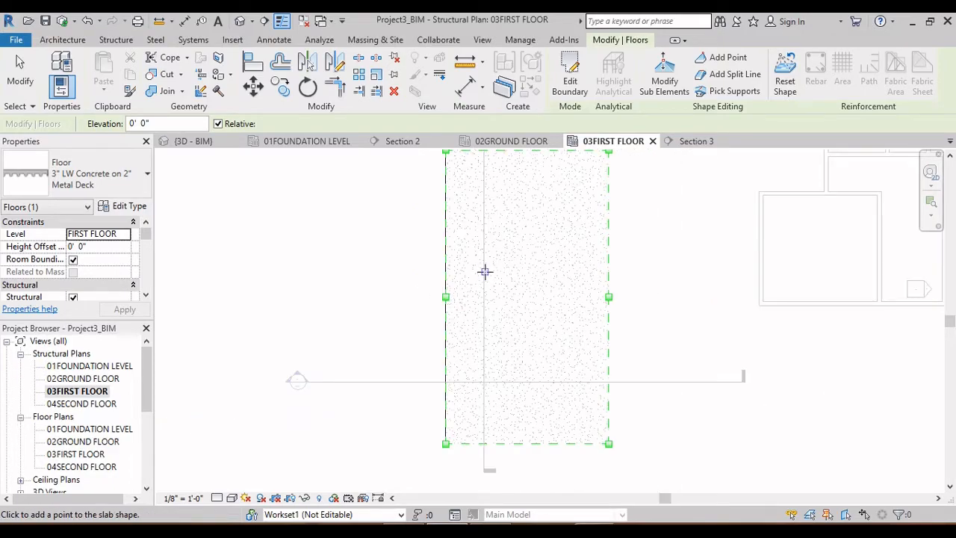
{"action": "middle_click_drag", "start_coordinate": [485, 272], "coordinate": [499, 296]}
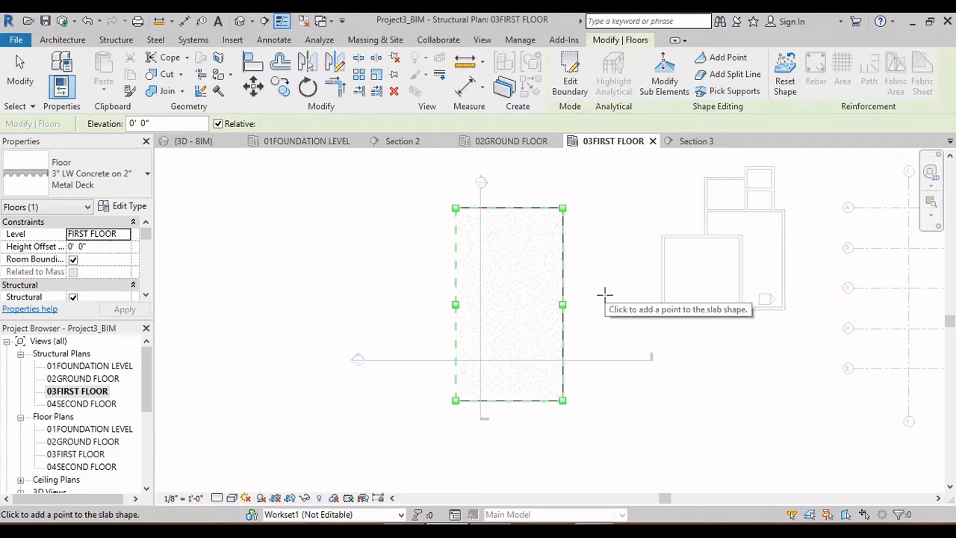
{"action": "key", "text": "Escape"}
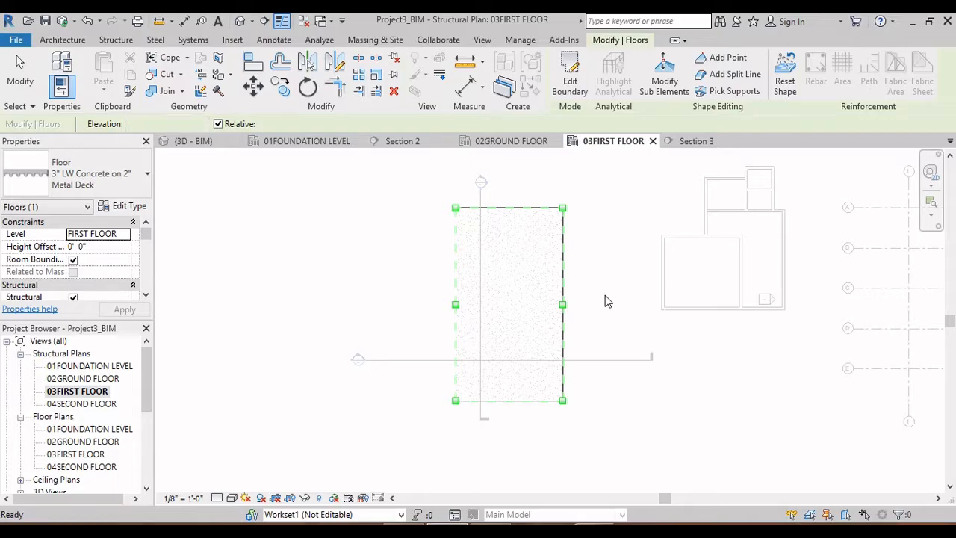
Set the elevation of the new midpoint on the slab's left long edge to -1' 0"
{"action": "scroll", "coordinate": [434, 297], "scroll_direction": "up", "scroll_amount": 3}
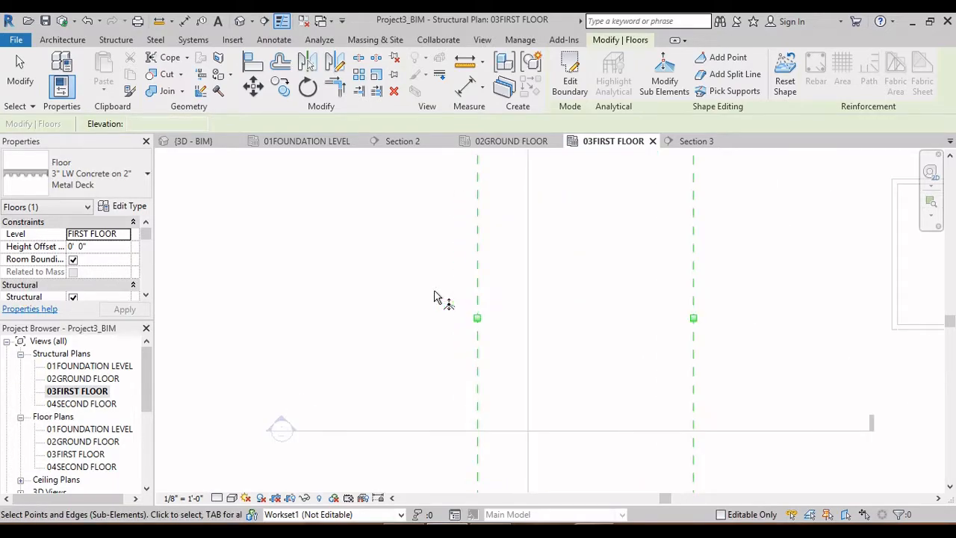
{"action": "left_click_drag", "start_coordinate": [536, 376], "coordinate": [535, 374]}
{"action": "scroll", "coordinate": [504, 333], "scroll_direction": "up", "scroll_amount": 2}
{"action": "left_click", "coordinate": [480, 313]}
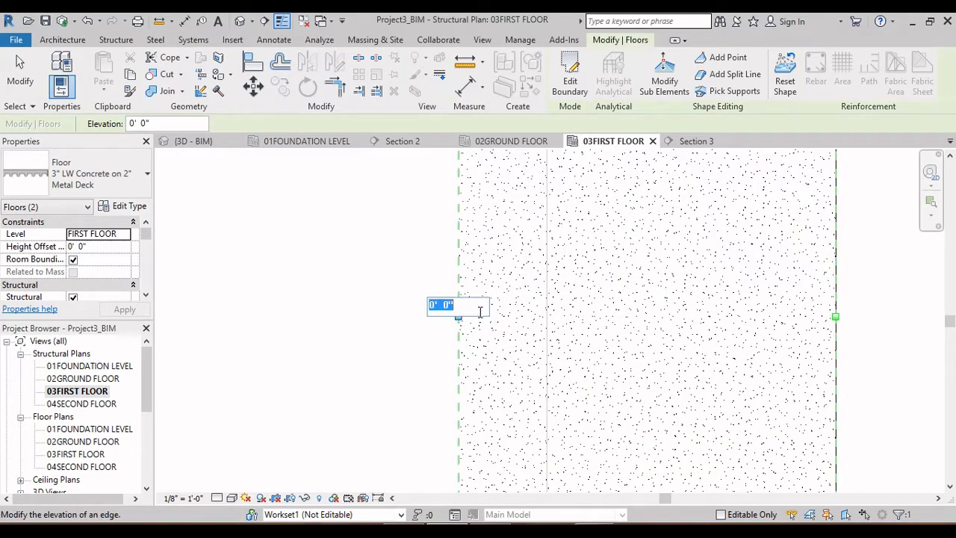
{"action": "type", "text": "-1"}
{"action": "key", "text": "Return"}
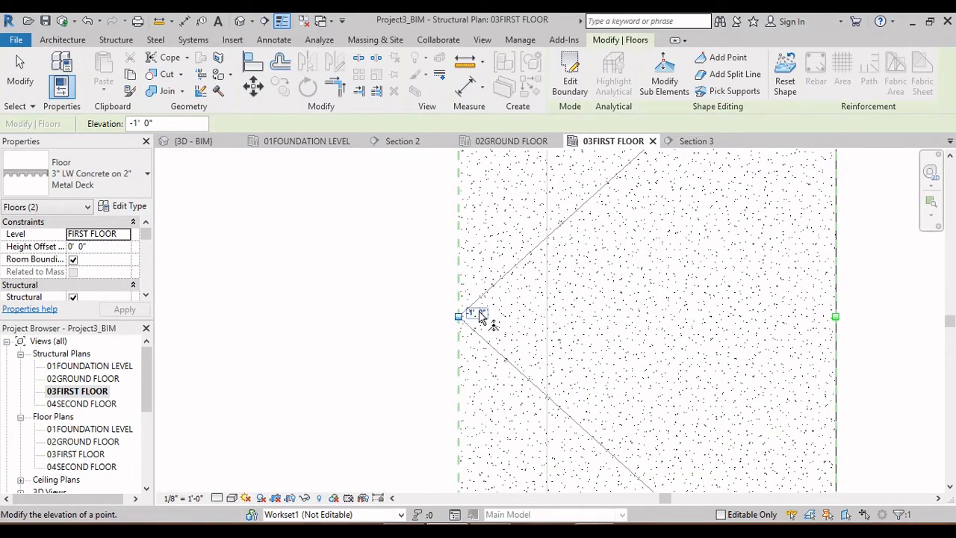
{"action": "left_click", "coordinate": [440, 308]}
Set the elevation of the midpoint on the slab's right long edge to -1' 0"
{"action": "scroll", "coordinate": [439, 309], "scroll_direction": "down", "scroll_amount": 3}
{"action": "scroll", "coordinate": [605, 203], "scroll_direction": "down", "scroll_amount": 2}
{"action": "middle_click_drag", "start_coordinate": [617, 230], "coordinate": [605, 263]}
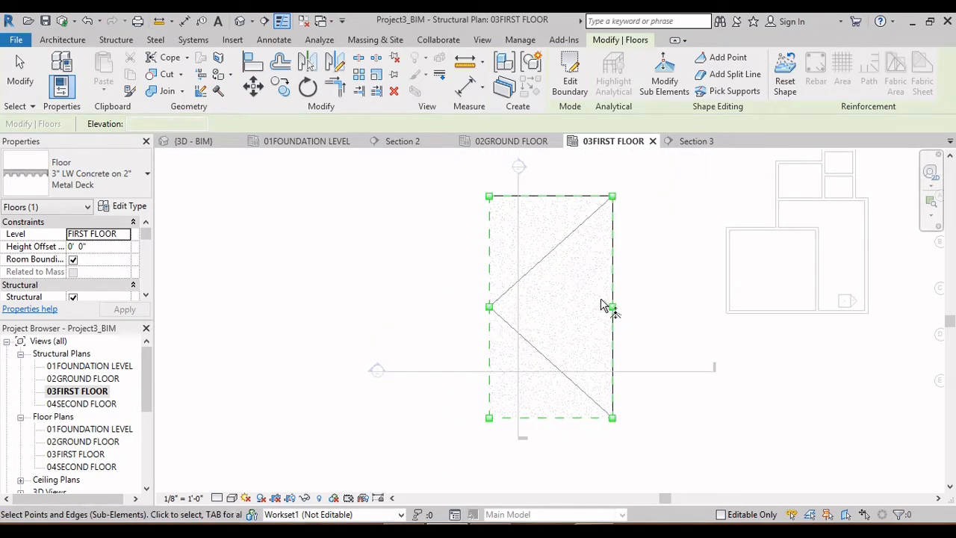
{"action": "scroll", "coordinate": [610, 306], "scroll_direction": "up", "scroll_amount": 2}
{"action": "left_click", "coordinate": [622, 315]}
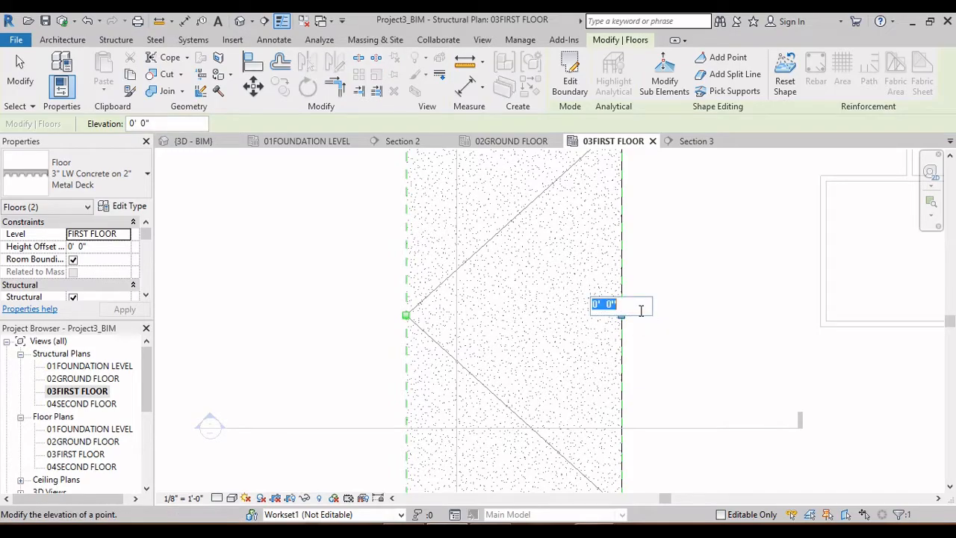
{"action": "key", "text": "Return"}
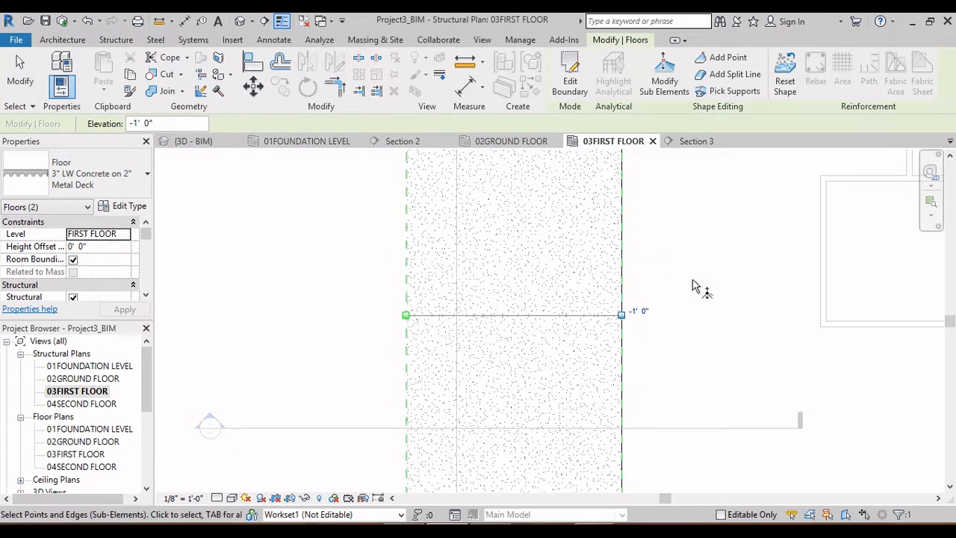
Finish the slab's shape editing and switch to the 3D view to see the folded floor
{"action": "left_click", "coordinate": [693, 282]}
{"action": "scroll", "coordinate": [693, 284], "scroll_direction": "down", "scroll_amount": 2}
{"action": "middle_click_drag", "start_coordinate": [693, 284], "coordinate": [697, 309]}
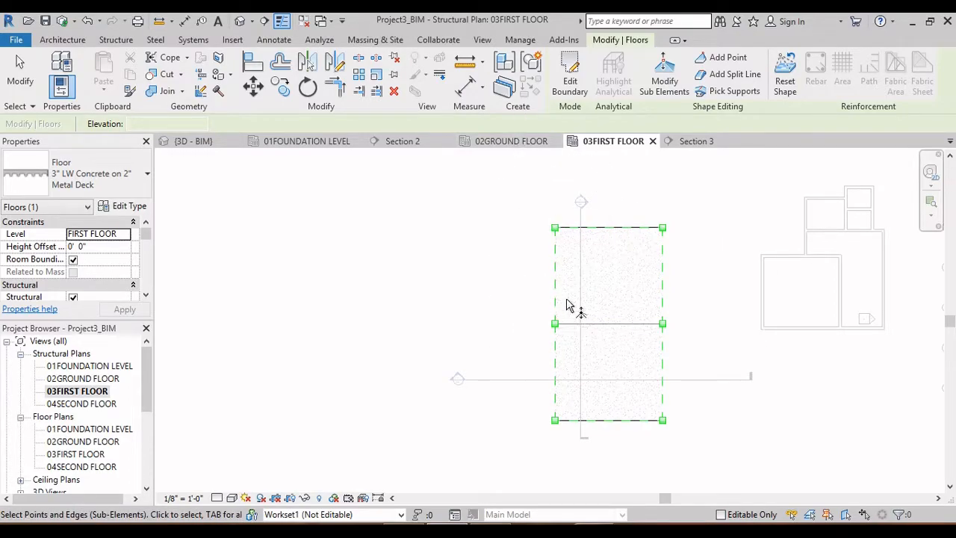
{"action": "left_click", "coordinate": [539, 242]}
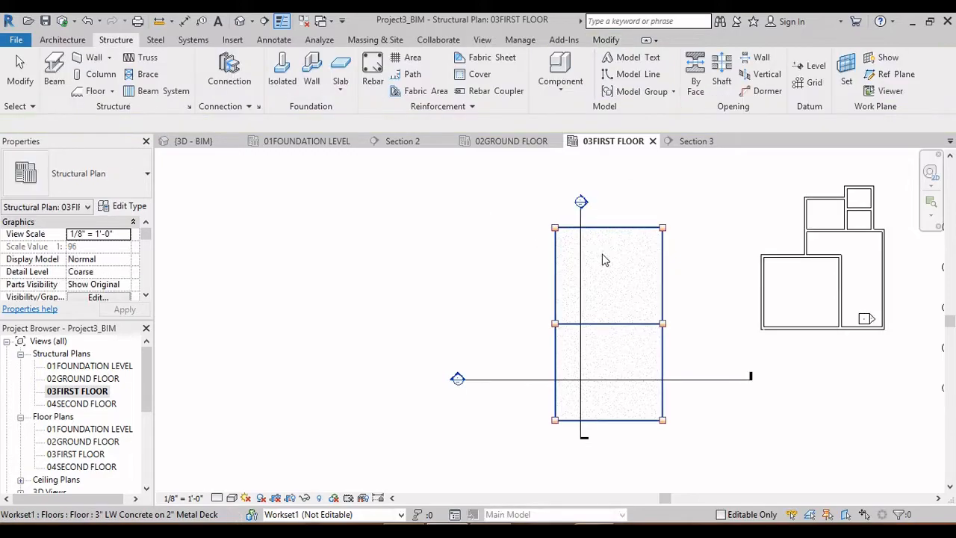
{"action": "left_click", "coordinate": [242, 21]}
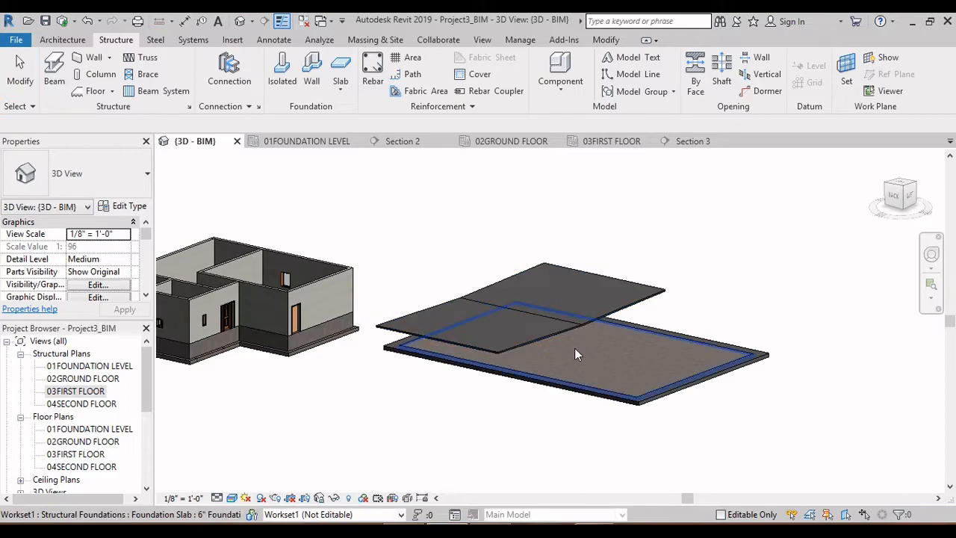
Edit the folded first-floor slab's sub-elements in 3D and set the near long edge's midpoint elevation to -5' 0"
{"action": "left_click", "coordinate": [547, 337]}
{"action": "scroll", "coordinate": [546, 341], "scroll_direction": "up", "scroll_amount": 4}
{"action": "middle_click_drag", "start_coordinate": [622, 340], "coordinate": [598, 328], "text": "shift"}
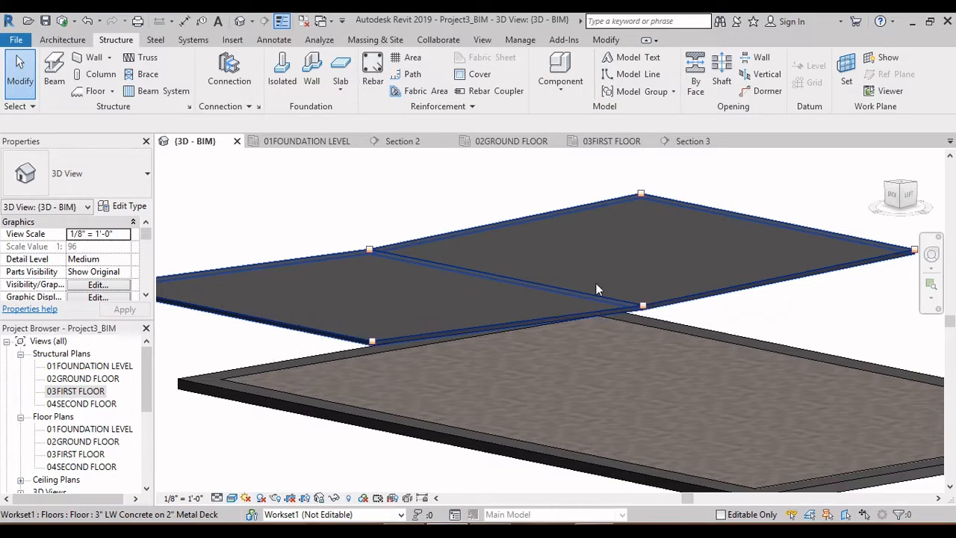
{"action": "left_click", "coordinate": [640, 195]}
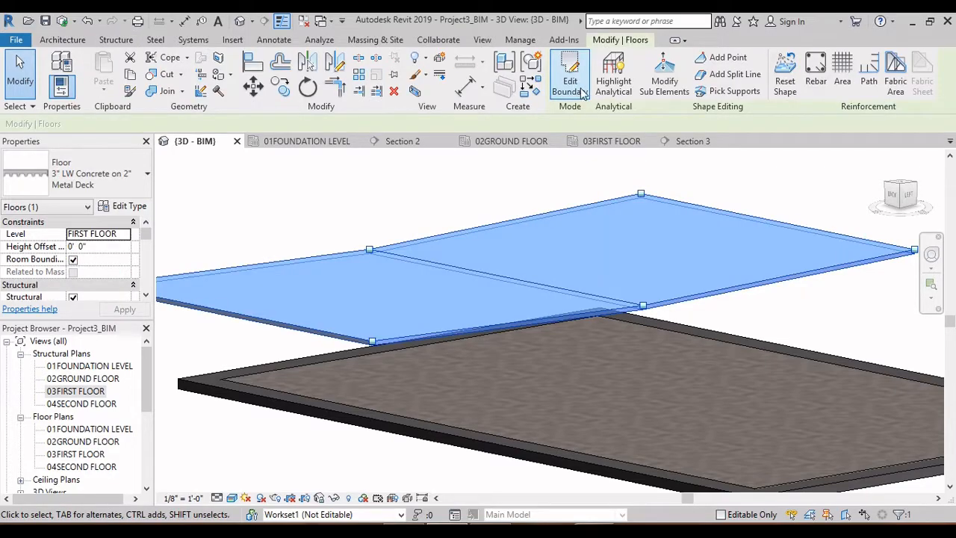
{"action": "left_click", "coordinate": [664, 78]}
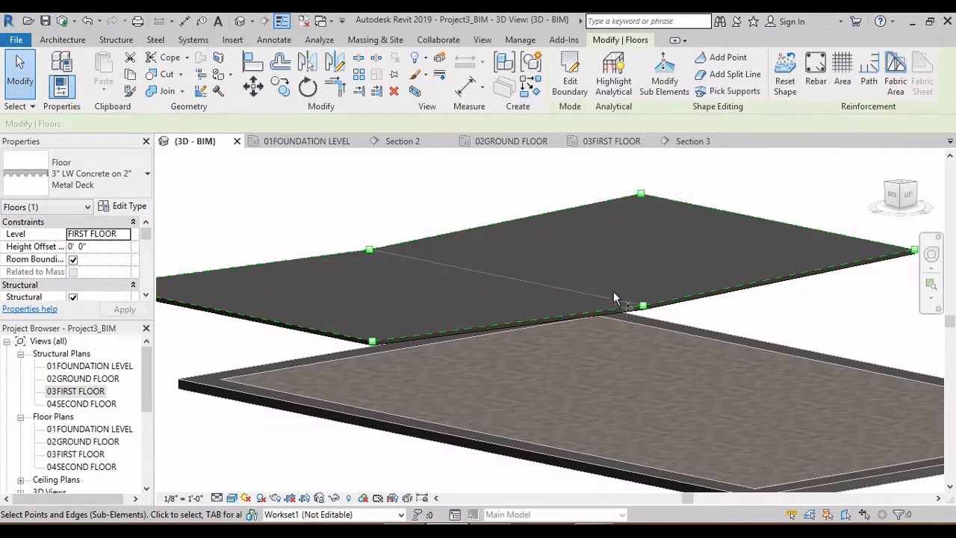
{"action": "left_click", "coordinate": [664, 316]}
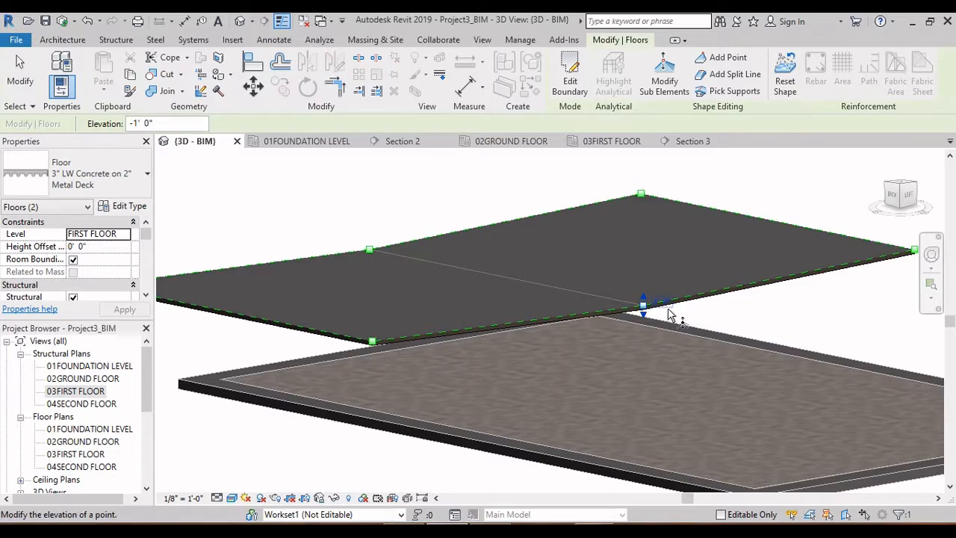
{"action": "scroll", "coordinate": [668, 315], "scroll_direction": "up", "scroll_amount": 3}
{"action": "left_click", "coordinate": [649, 293]}
{"action": "type", "text": "-5"}
{"action": "key", "text": "Return"}
{"action": "scroll", "coordinate": [523, 359], "scroll_direction": "down", "scroll_amount": 3}
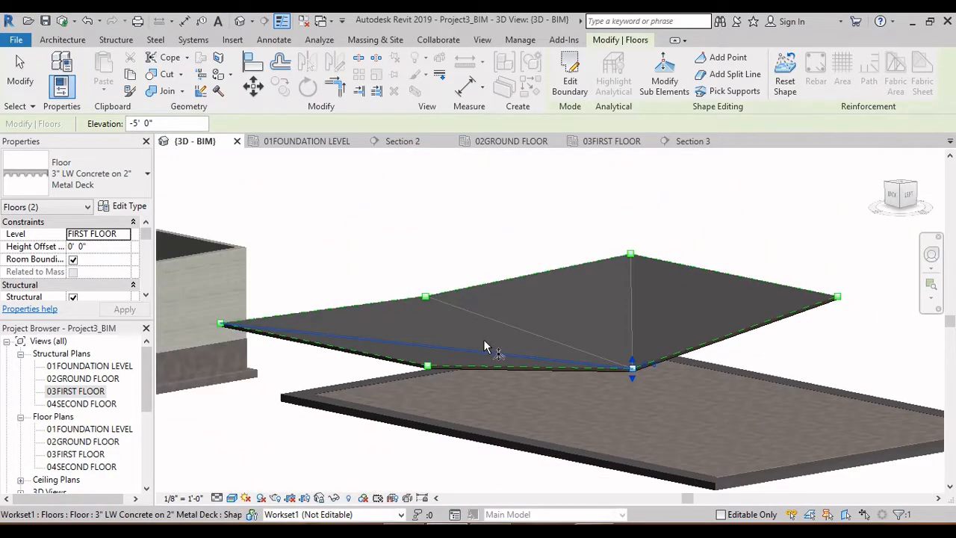
Lower the midpoint on the slab's far long edge to an elevation of -5' 0"
{"action": "left_click", "coordinate": [426, 296]}
{"action": "left_click", "coordinate": [441, 288]}
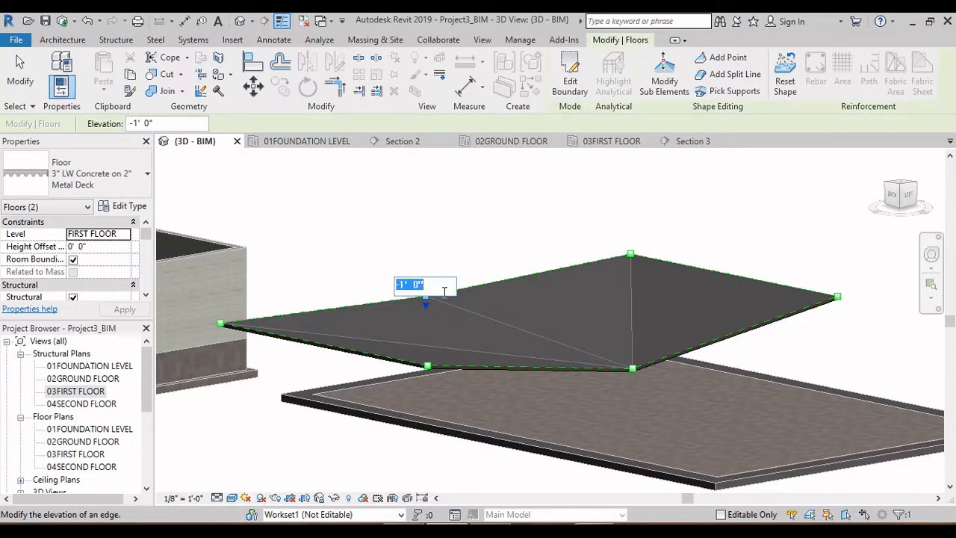
{"action": "type", "text": "-5"}
{"action": "key", "text": "Return"}
{"action": "middle_click_drag", "start_coordinate": [491, 306], "coordinate": [572, 202], "text": "shift"}
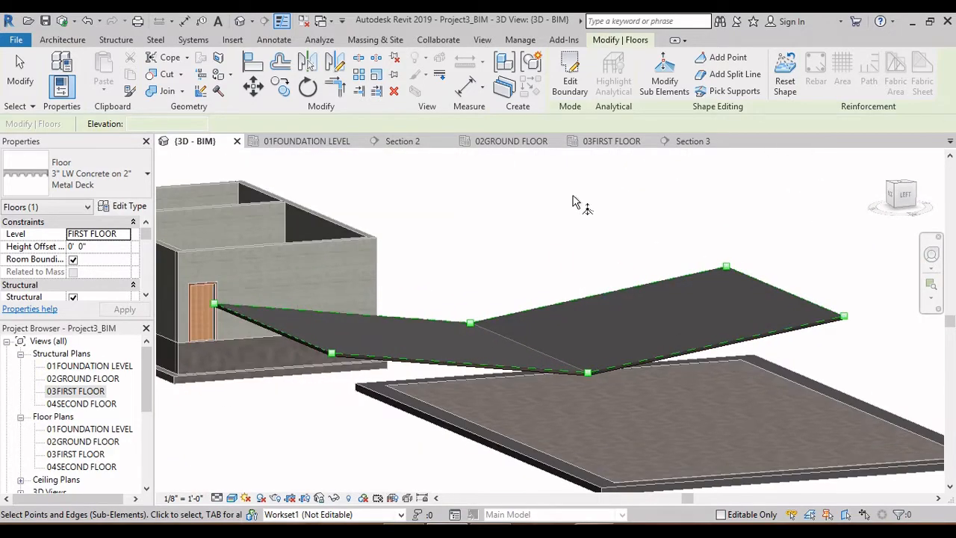
Raise the midpoint on the slab's near long edge to an elevation of 5' 0"
{"action": "left_click", "coordinate": [589, 373]}
{"action": "scroll", "coordinate": [588, 373], "scroll_direction": "up", "scroll_amount": 3}
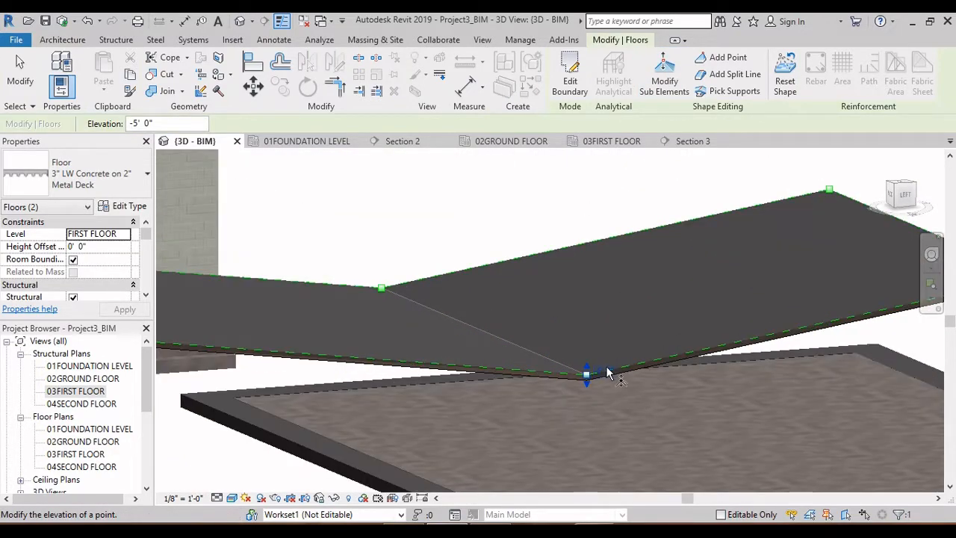
{"action": "left_click", "coordinate": [606, 366]}
{"action": "type", "text": "5"}
{"action": "key", "text": "Return"}
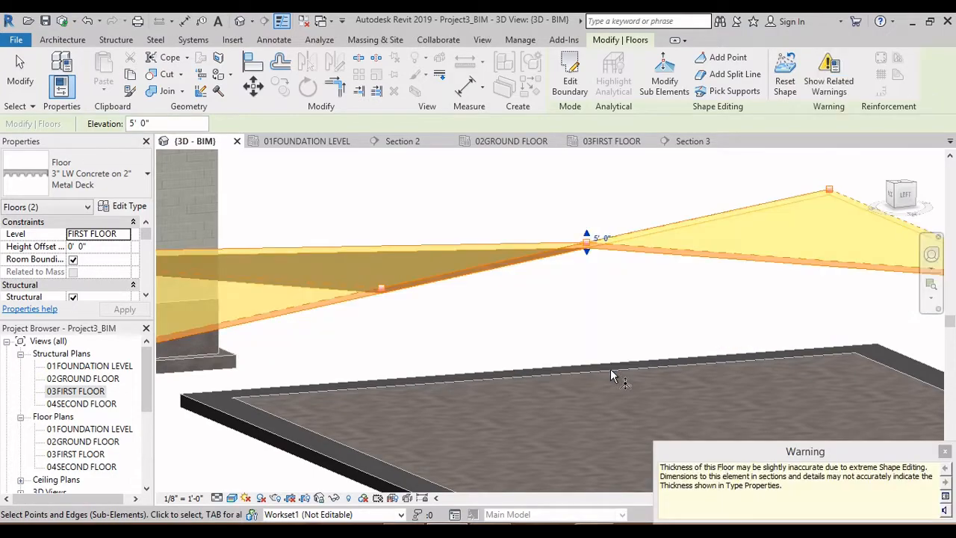
{"action": "left_click", "coordinate": [620, 338]}
{"action": "scroll", "coordinate": [620, 339], "scroll_direction": "down", "scroll_amount": 3}
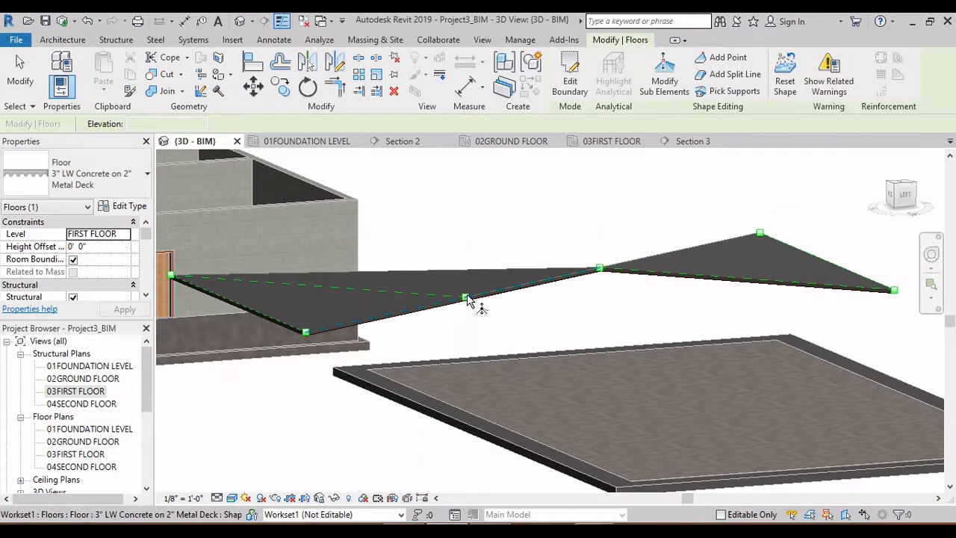
Try to set the elevation of the edge segment between a slab corner and the raised midpoint to 5' 0"
{"action": "left_click", "coordinate": [468, 299]}
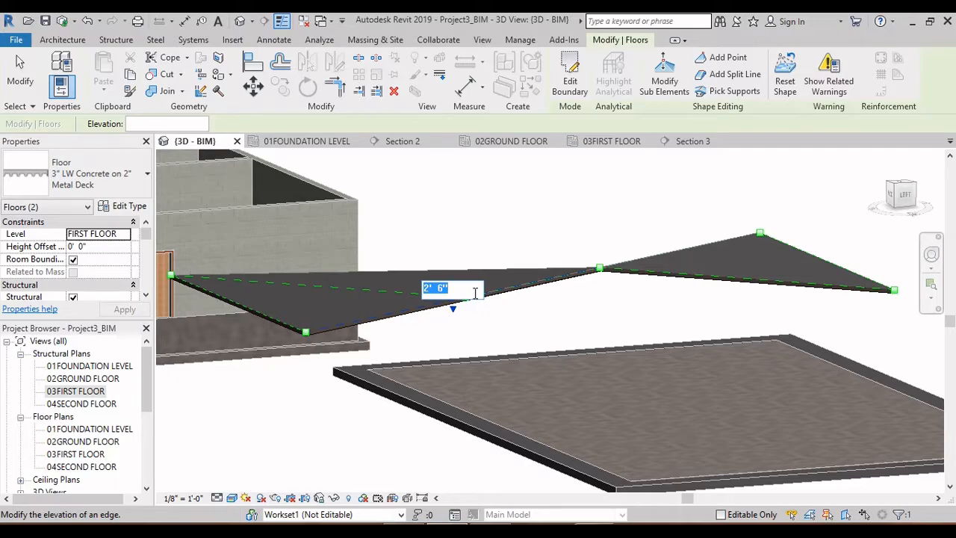
{"action": "type", "text": "5"}
{"action": "key", "text": "Return"}
{"action": "left_click", "coordinate": [608, 316]}
{"action": "scroll", "coordinate": [608, 316], "scroll_direction": "down", "scroll_amount": 2}
{"action": "middle_click_drag", "start_coordinate": [608, 316], "coordinate": [716, 420], "text": "shift"}
Raise the midpoint on the slab's far long edge to an elevation of 5' 0"
{"action": "left_click", "coordinate": [444, 305]}
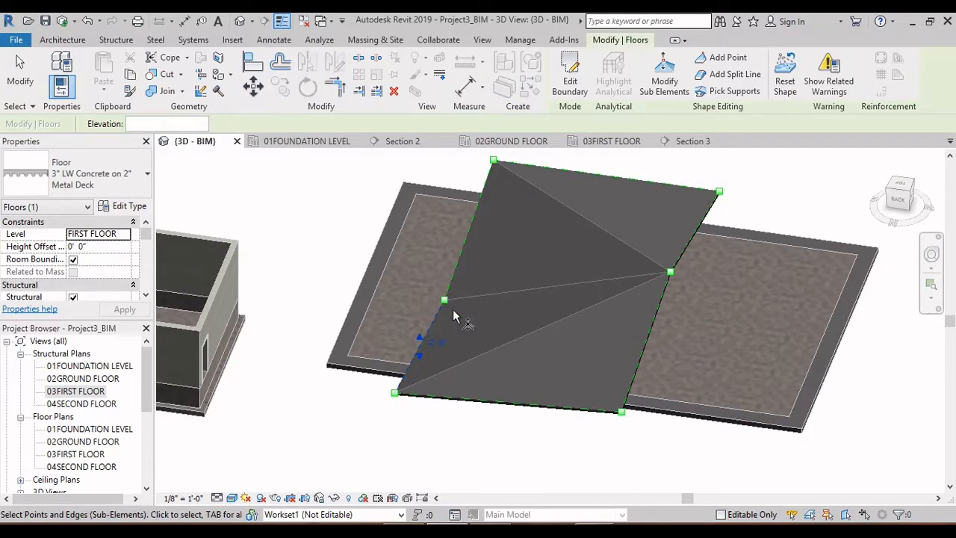
{"action": "scroll", "coordinate": [445, 301], "scroll_direction": "up", "scroll_amount": 2}
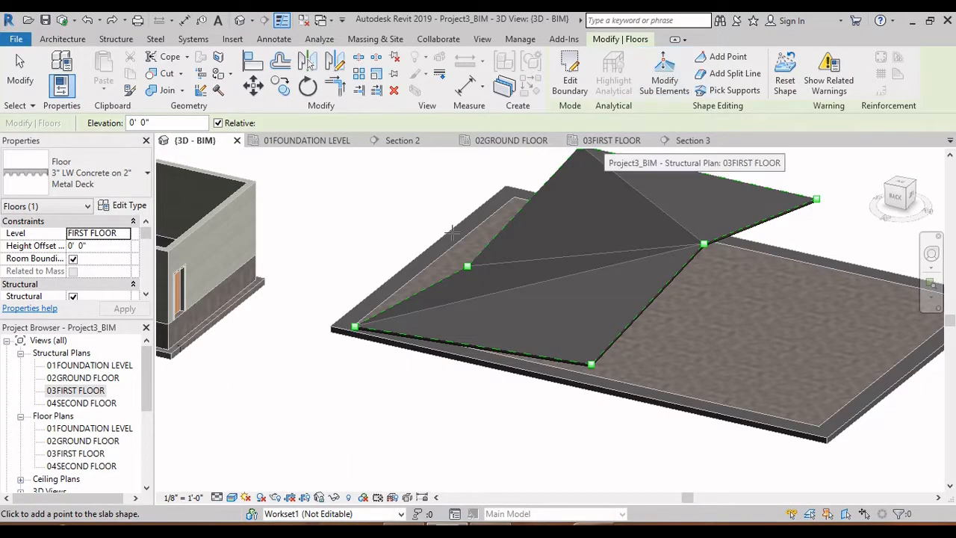
{"action": "middle_click_drag", "start_coordinate": [452, 233], "coordinate": [476, 278], "text": "shift"}
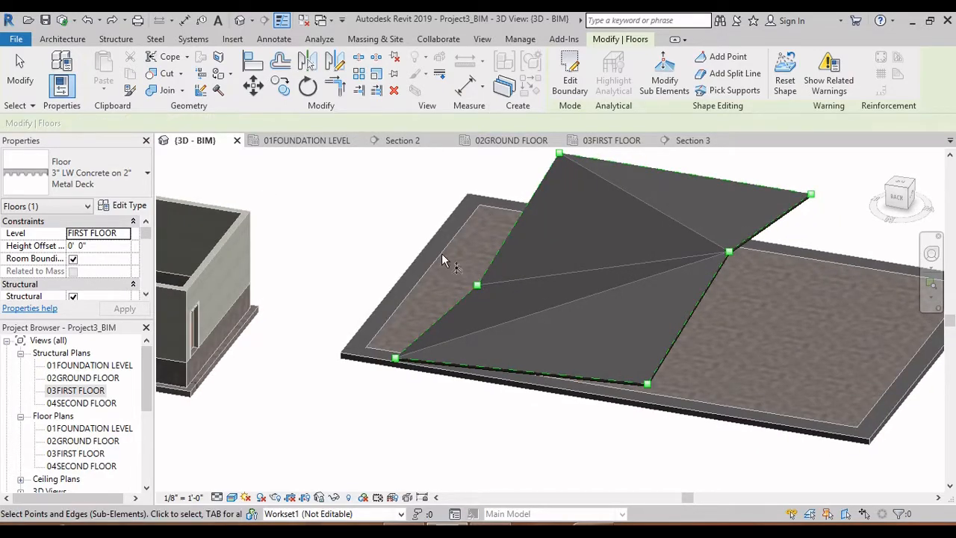
{"action": "left_click", "coordinate": [477, 286]}
{"action": "scroll", "coordinate": [505, 291], "scroll_direction": "up", "scroll_amount": 2}
{"action": "scroll", "coordinate": [505, 292], "scroll_direction": "up", "scroll_amount": 2}
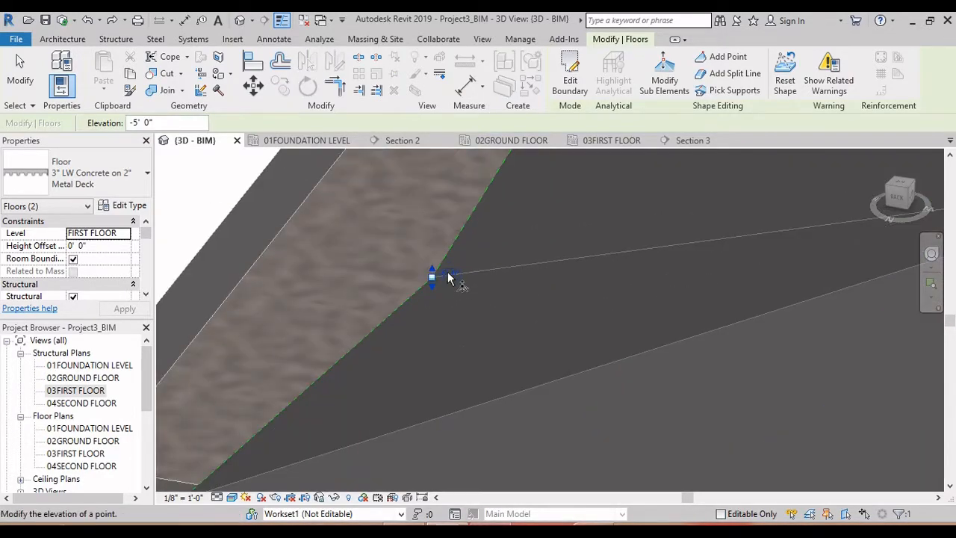
{"action": "type", "text": "5"}
{"action": "key", "text": "Return"}
{"action": "scroll", "coordinate": [447, 272], "scroll_direction": "down", "scroll_amount": 3}
{"action": "middle_click_drag", "start_coordinate": [513, 299], "coordinate": [572, 226], "text": "shift"}
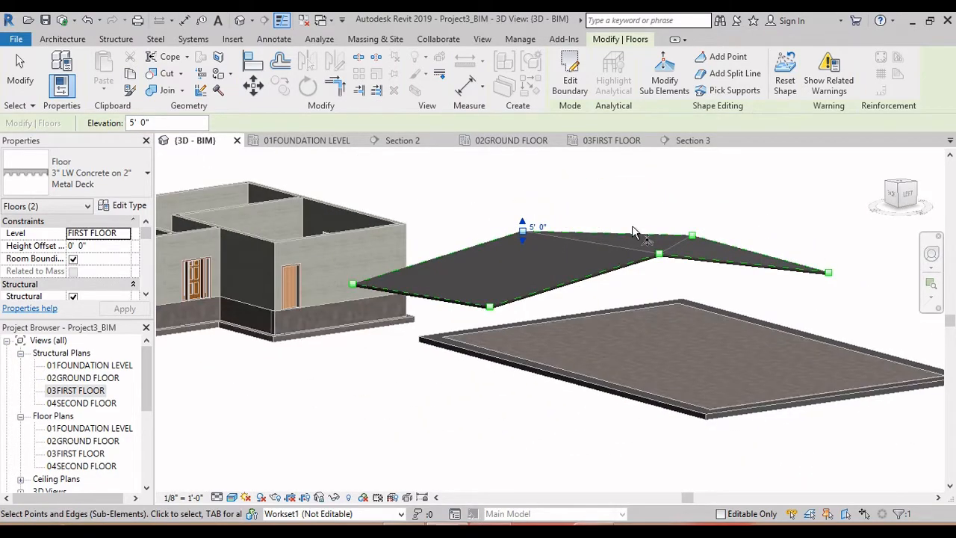
Inspect the ridge formed by the slab's two raised midpoints and end the shape editing
{"action": "scroll", "coordinate": [632, 230], "scroll_direction": "up", "scroll_amount": 2}
{"action": "middle_click_drag", "start_coordinate": [724, 284], "coordinate": [730, 363], "text": "shift"}
{"action": "scroll", "coordinate": [705, 315], "scroll_direction": "down", "scroll_amount": 2}
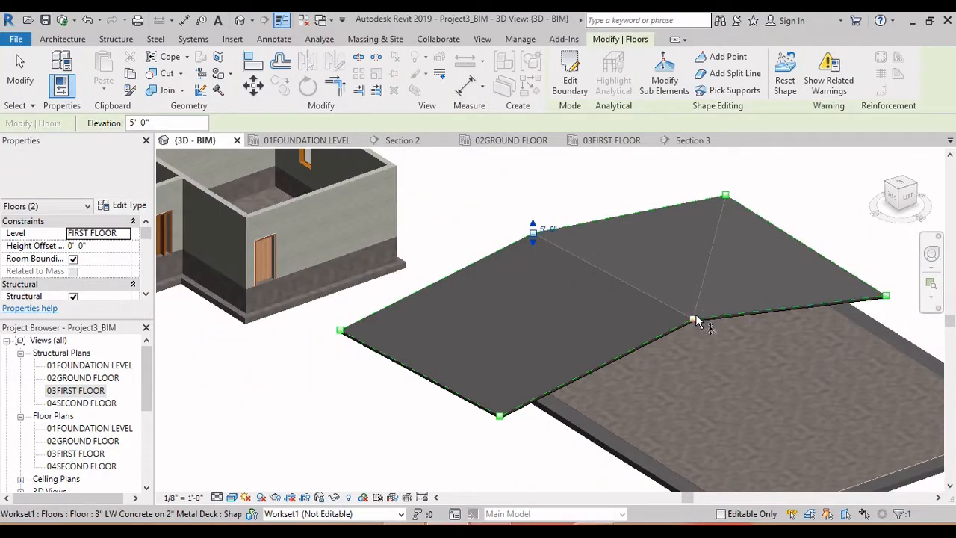
{"action": "scroll", "coordinate": [696, 322], "scroll_direction": "up", "scroll_amount": 3}
{"action": "key", "text": "Escape"}
{"action": "key", "text": "Escape"}
{"action": "scroll", "coordinate": [698, 325], "scroll_direction": "down", "scroll_amount": 3}
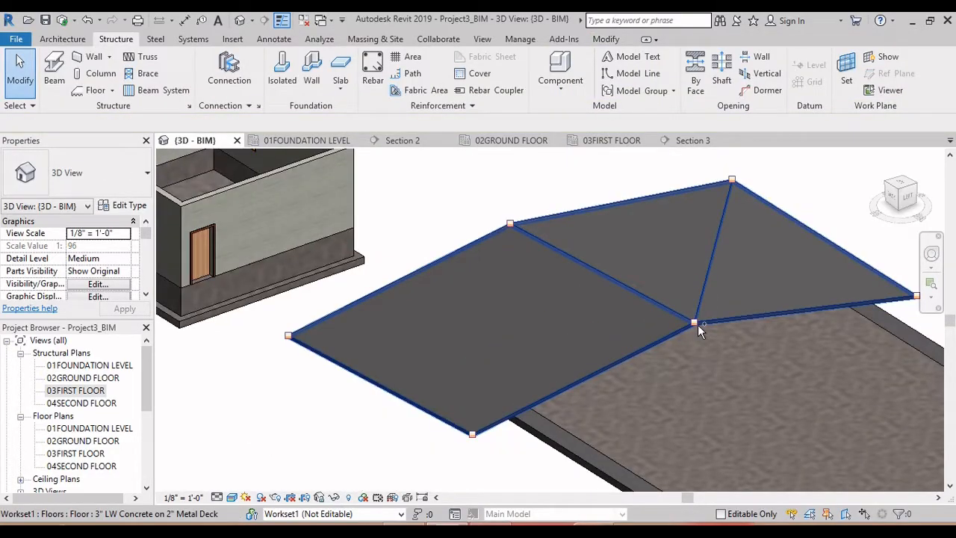
Reset the shape of the first-floor slab in the 03FIRST FLOOR structural plan and check it in the 3D view
{"action": "key", "text": "ctrl+Tab"}
{"action": "scroll", "coordinate": [481, 341], "scroll_direction": "up", "scroll_amount": 4}
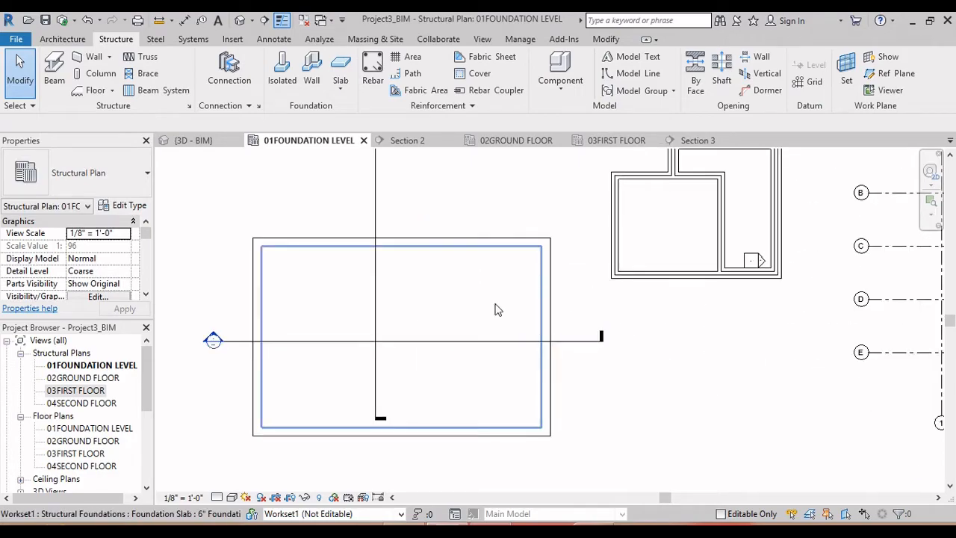
{"action": "scroll", "coordinate": [551, 277], "scroll_direction": "down", "scroll_amount": 3}
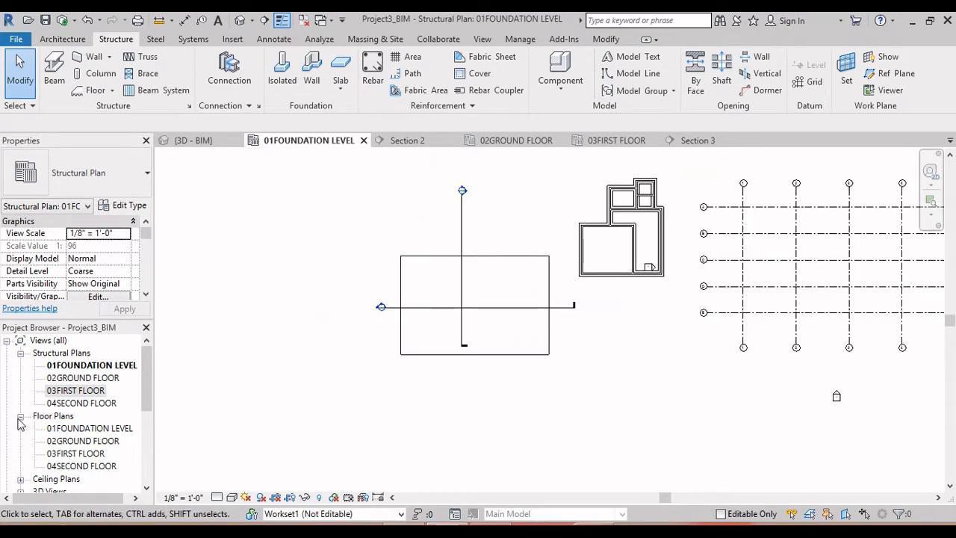
{"action": "double_click", "coordinate": [75, 390]}
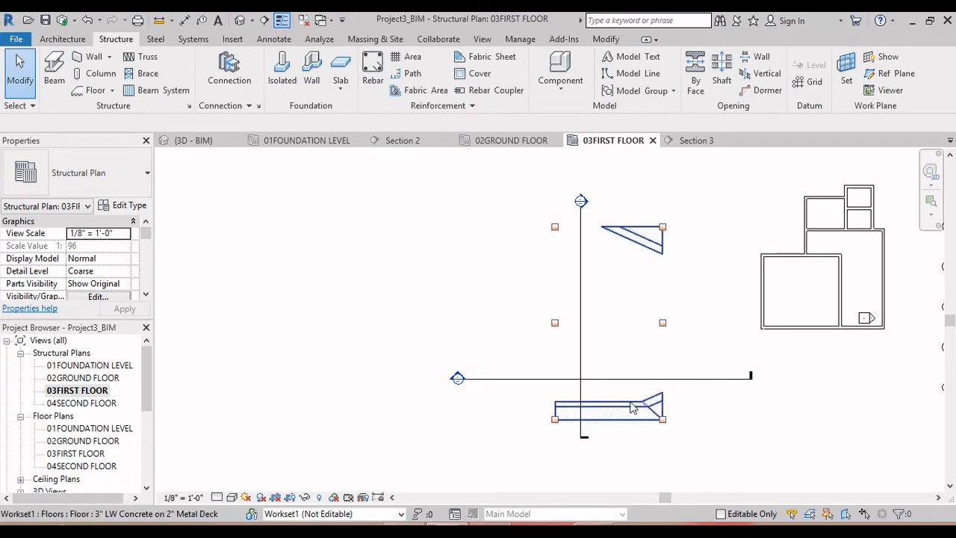
{"action": "scroll", "coordinate": [642, 409], "scroll_direction": "up", "scroll_amount": 3}
{"action": "left_click", "coordinate": [647, 407]}
{"action": "scroll", "coordinate": [606, 372], "scroll_direction": "down", "scroll_amount": 3}
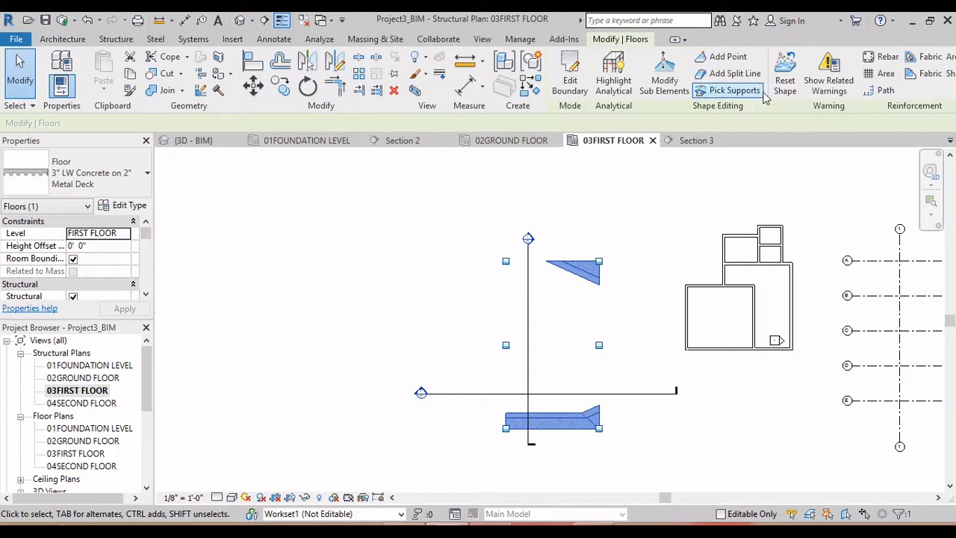
{"action": "left_click", "coordinate": [785, 85]}
{"action": "scroll", "coordinate": [603, 358], "scroll_direction": "up", "scroll_amount": 3}
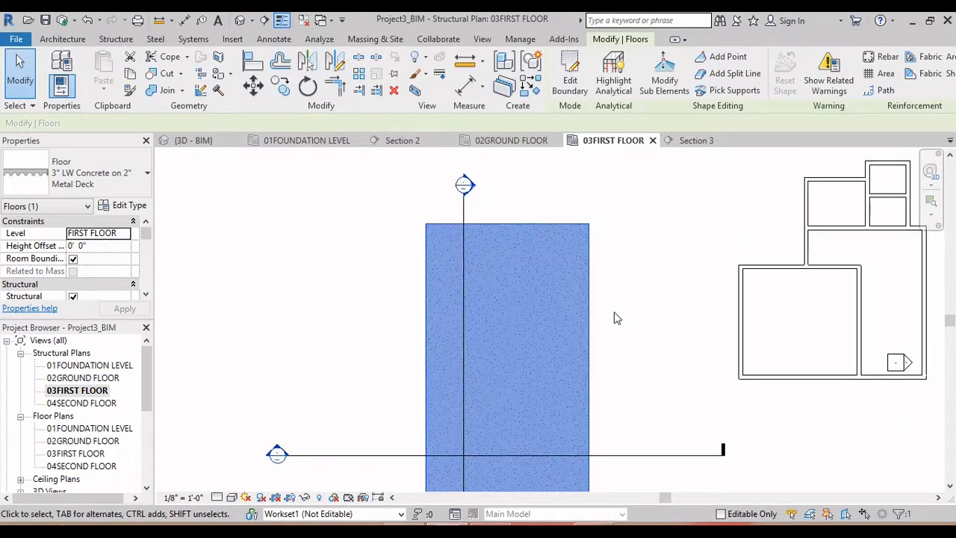
{"action": "left_click", "coordinate": [239, 20]}
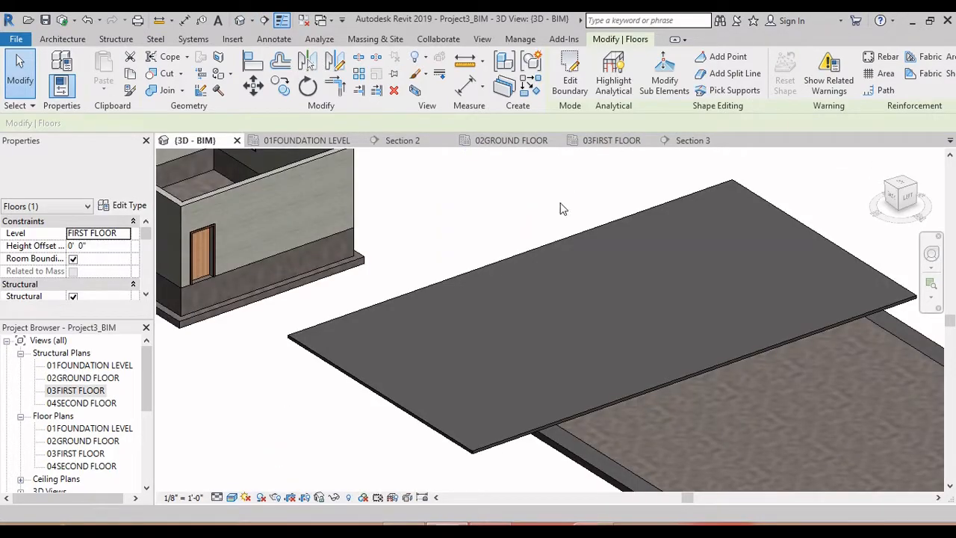
{"action": "middle_click_drag", "start_coordinate": [581, 266], "coordinate": [508, 249], "text": "shift"}
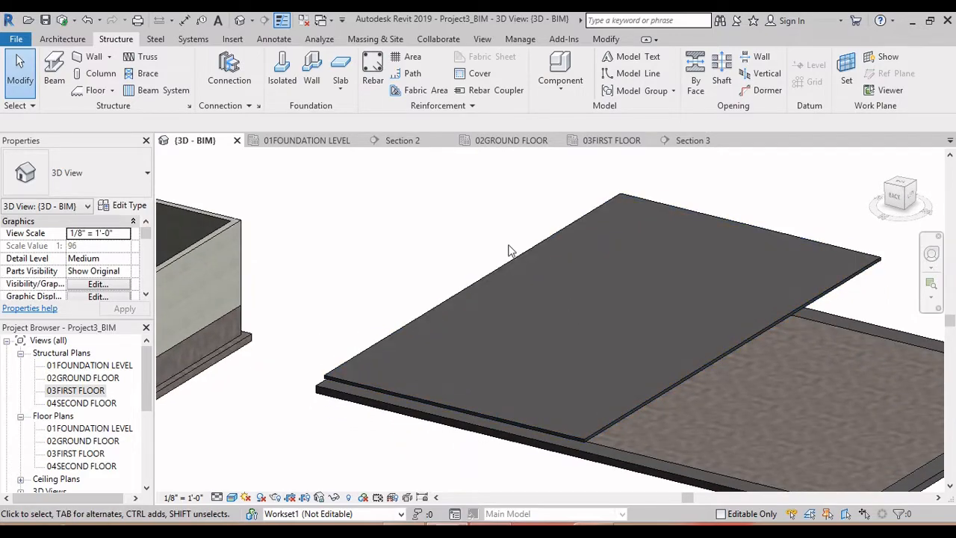
{"action": "left_click", "coordinate": [609, 240]}
{"action": "key", "text": "ctrl+Tab"}
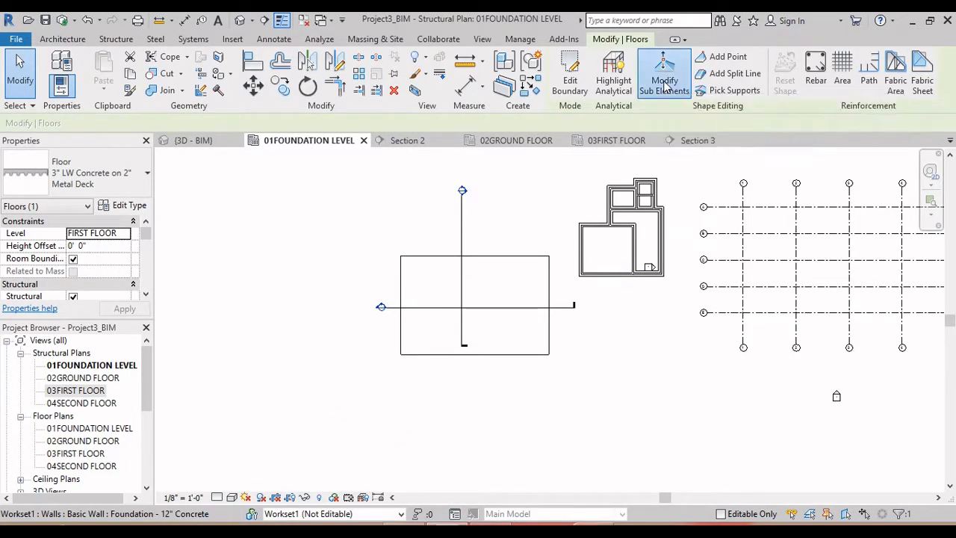
{"action": "left_click", "coordinate": [736, 75]}
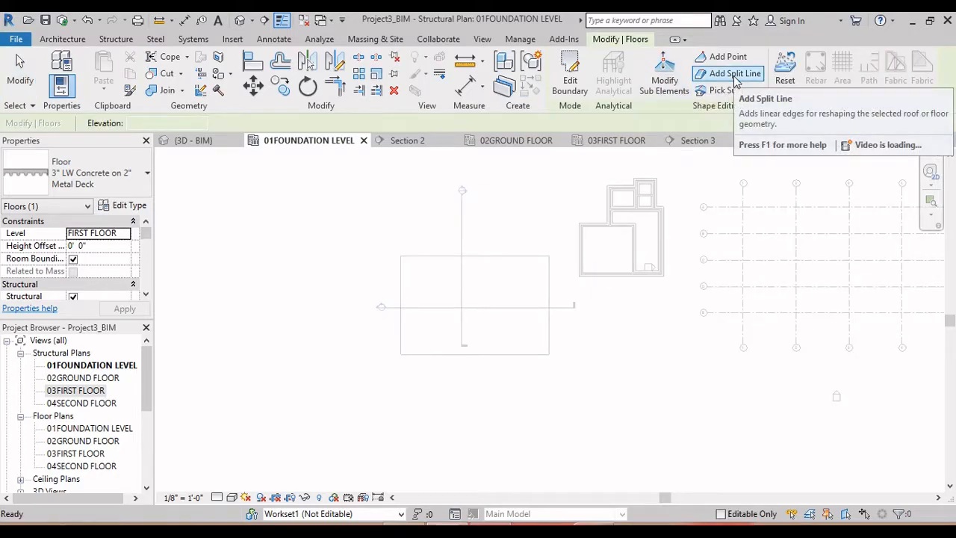
{"action": "left_click", "coordinate": [736, 77]}
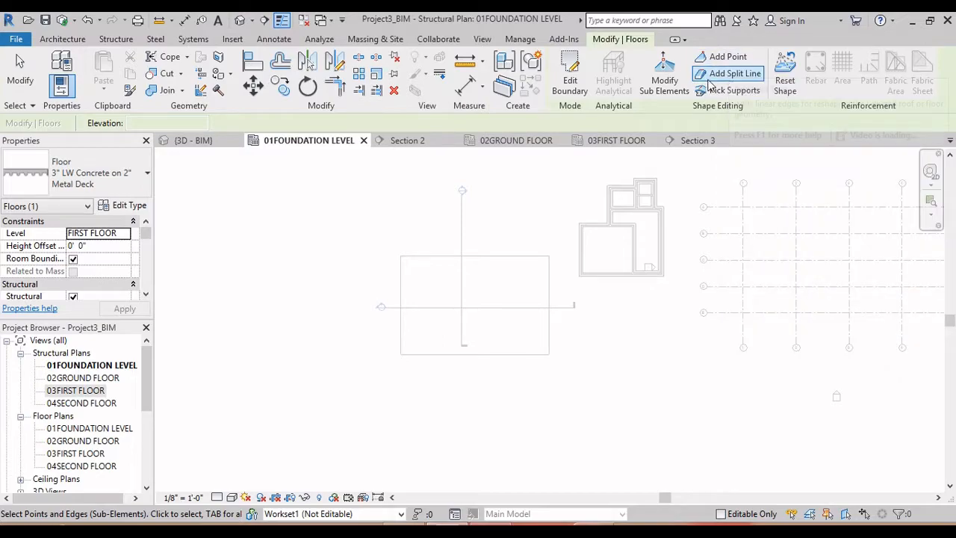
{"action": "left_click", "coordinate": [721, 78]}
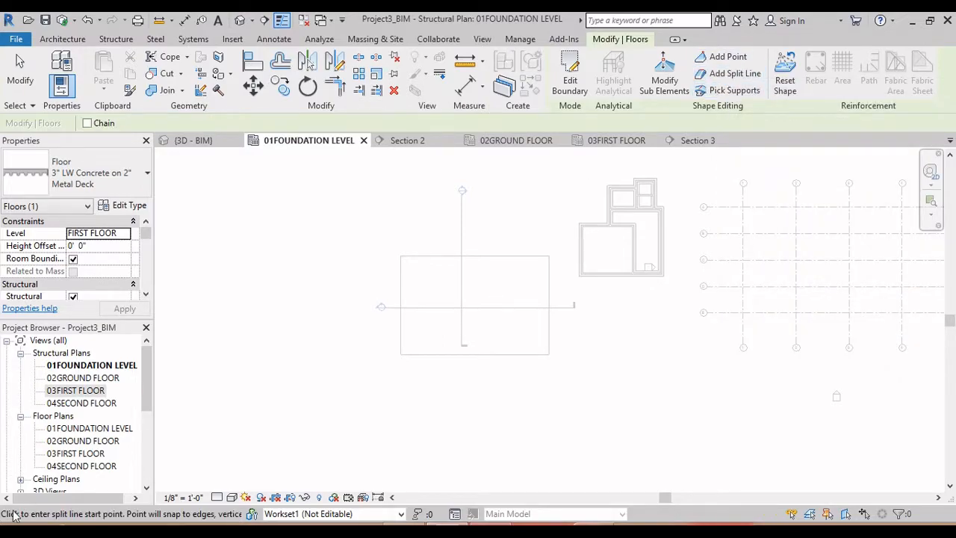
In the 03FIRST FLOOR structural plan, add a split line across the slab between the midpoints of its two long edges
{"action": "double_click", "coordinate": [91, 395]}
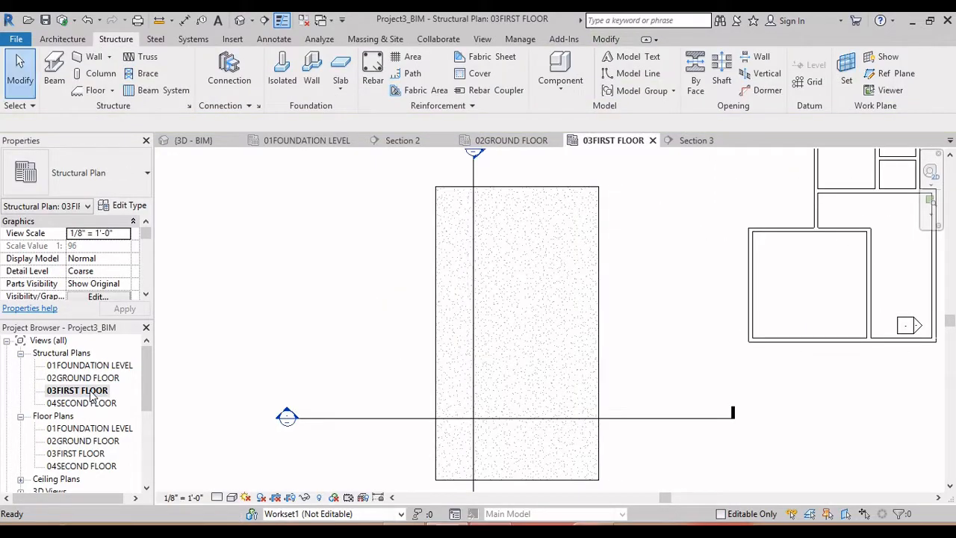
{"action": "left_click", "coordinate": [591, 273]}
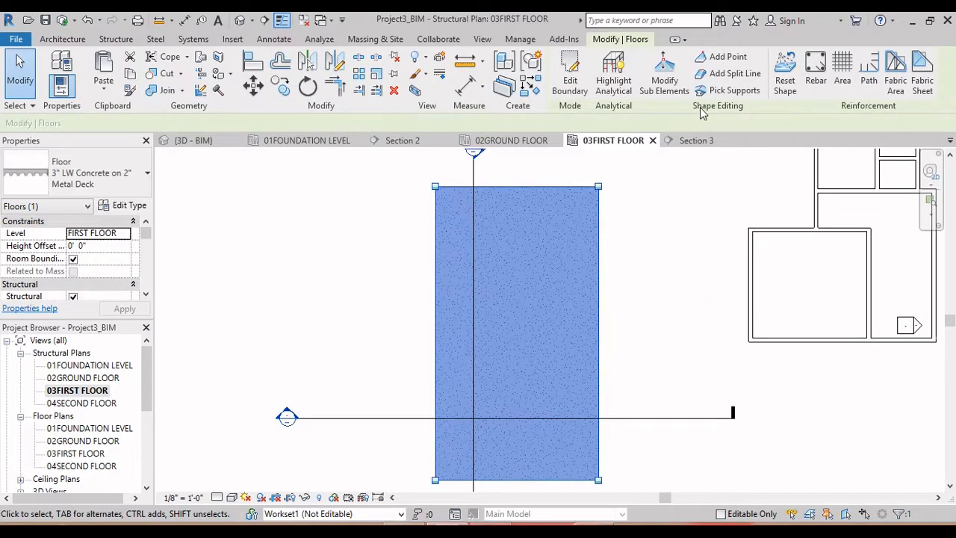
{"action": "left_click", "coordinate": [680, 89]}
{"action": "left_click", "coordinate": [735, 74]}
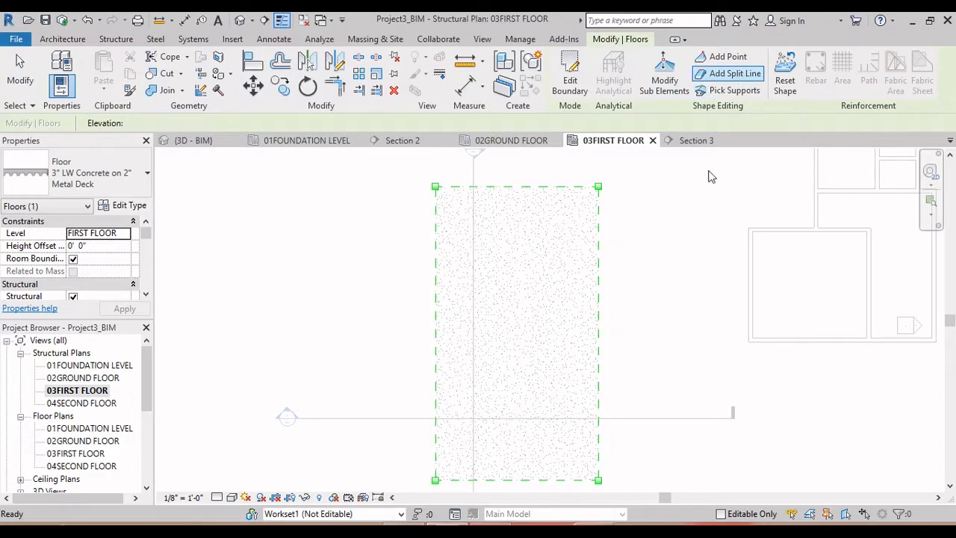
{"action": "left_click", "coordinate": [598, 333]}
{"action": "left_click", "coordinate": [436, 333]}
{"action": "key", "text": "Escape"}
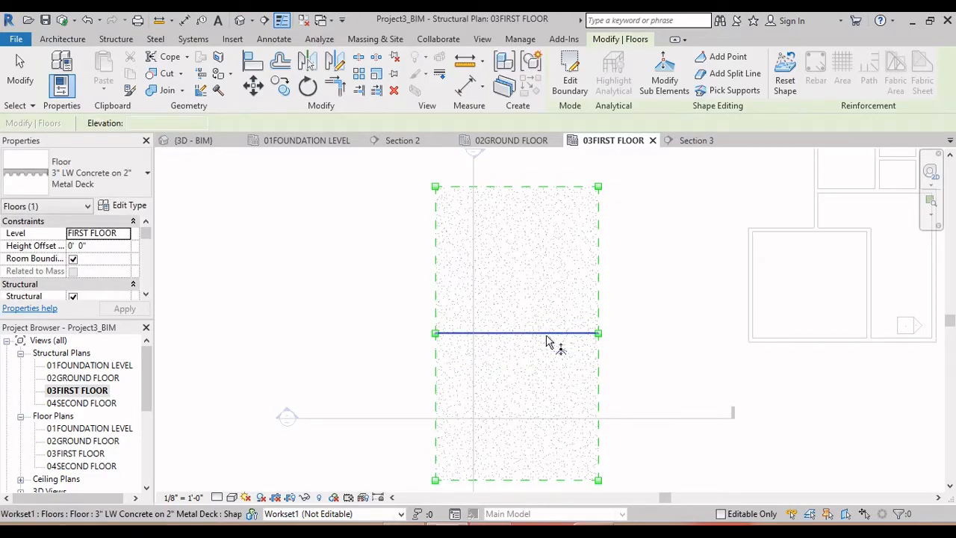
Set the elevation of the slab's new split line to -5' 0"
{"action": "left_click", "coordinate": [552, 334]}
{"action": "scroll", "coordinate": [527, 338], "scroll_direction": "up", "scroll_amount": 5}
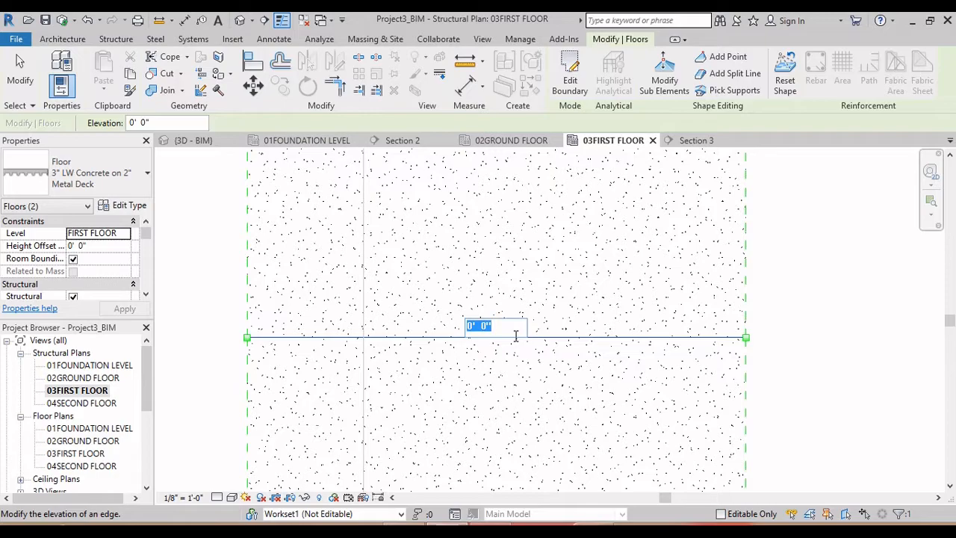
{"action": "left_click", "coordinate": [514, 333]}
{"action": "type", "text": "-5"}
{"action": "key", "text": "Return"}
{"action": "scroll", "coordinate": [752, 291], "scroll_direction": "down", "scroll_amount": 4}
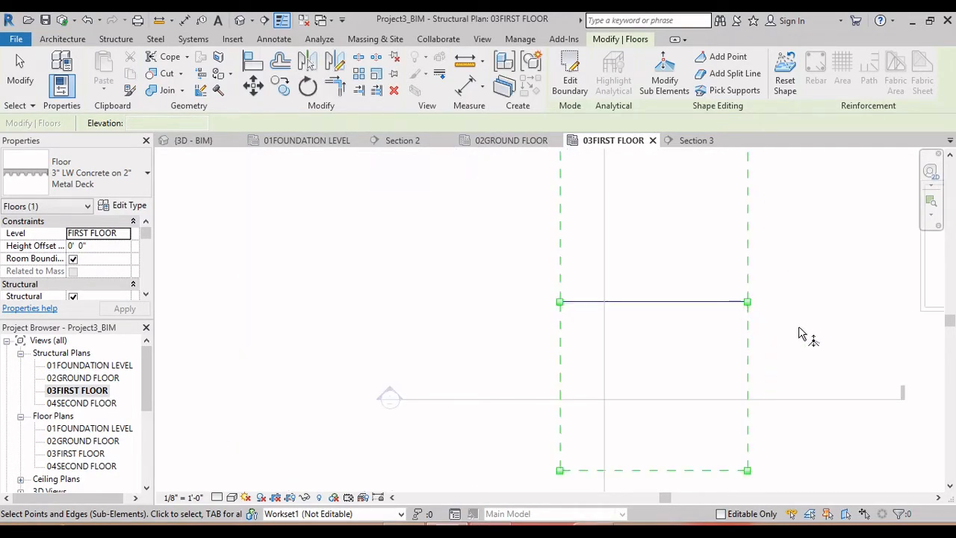
End the shape editing of the first-floor slab and inspect its folded form in the 3D view
{"action": "key", "text": "Escape"}
{"action": "scroll", "coordinate": [739, 269], "scroll_direction": "down", "scroll_amount": 2}
{"action": "middle_click_drag", "start_coordinate": [827, 309], "coordinate": [688, 382]}
{"action": "left_click", "coordinate": [239, 21]}
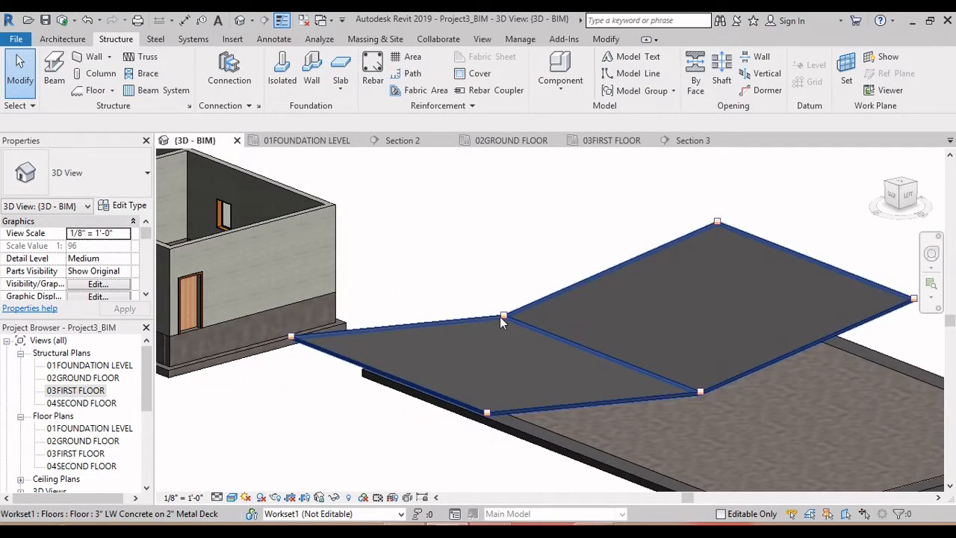
{"action": "middle_click_drag", "start_coordinate": [546, 342], "coordinate": [525, 320], "text": "shift"}
{"action": "middle_click_drag", "start_coordinate": [604, 371], "coordinate": [634, 397], "text": "shift"}
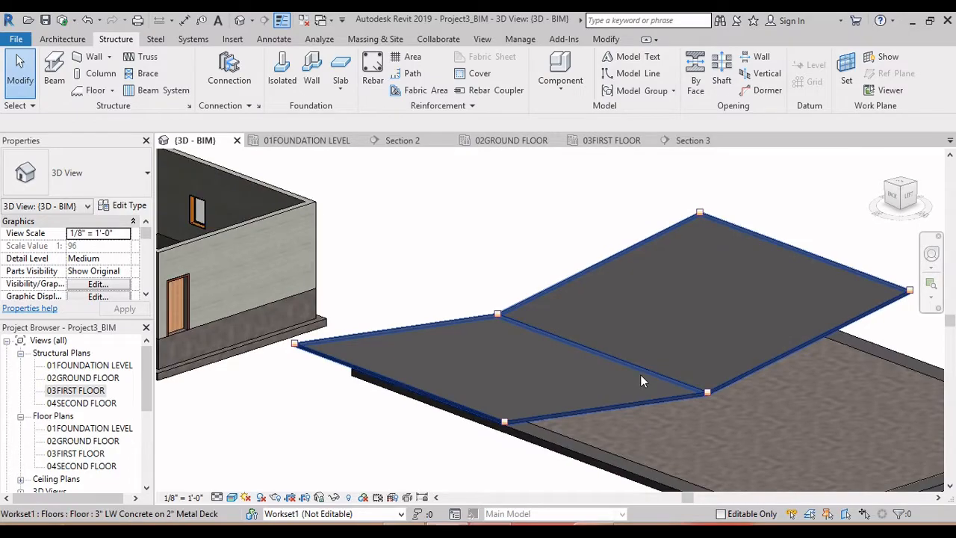
Close the 01FOUNDATION LEVEL and 02GROUND FLOOR views and return to the 03FIRST FLOOR structural plan
{"action": "key", "text": "ctrl+Tab"}
{"action": "scroll", "coordinate": [595, 364], "scroll_direction": "down", "scroll_amount": 2}
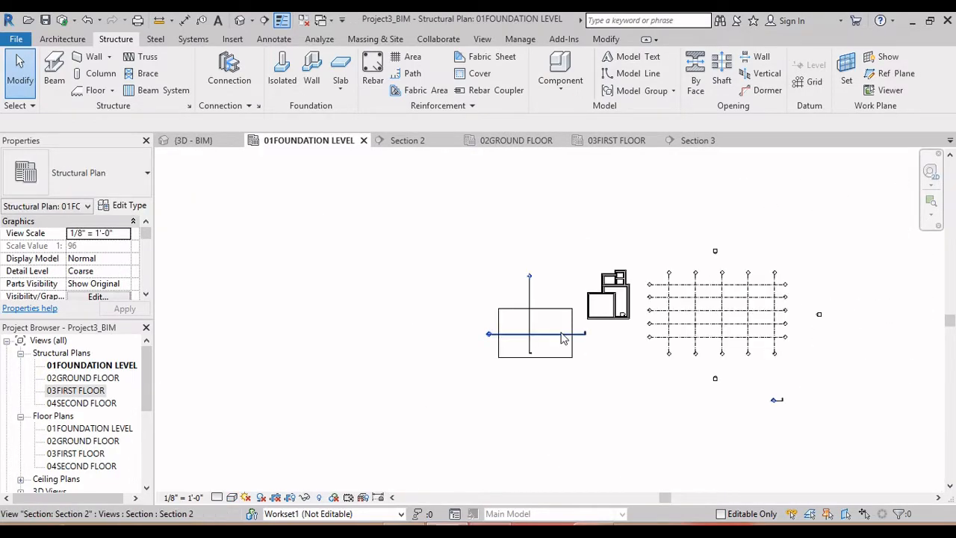
{"action": "left_click", "coordinate": [366, 139]}
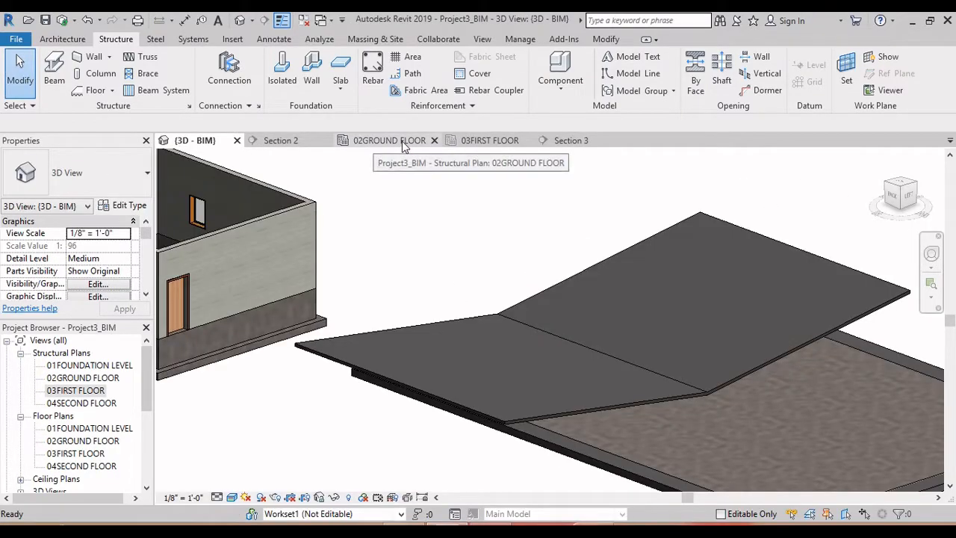
{"action": "left_click", "coordinate": [405, 142]}
{"action": "left_click", "coordinate": [478, 141]}
{"action": "left_click", "coordinate": [434, 141]}
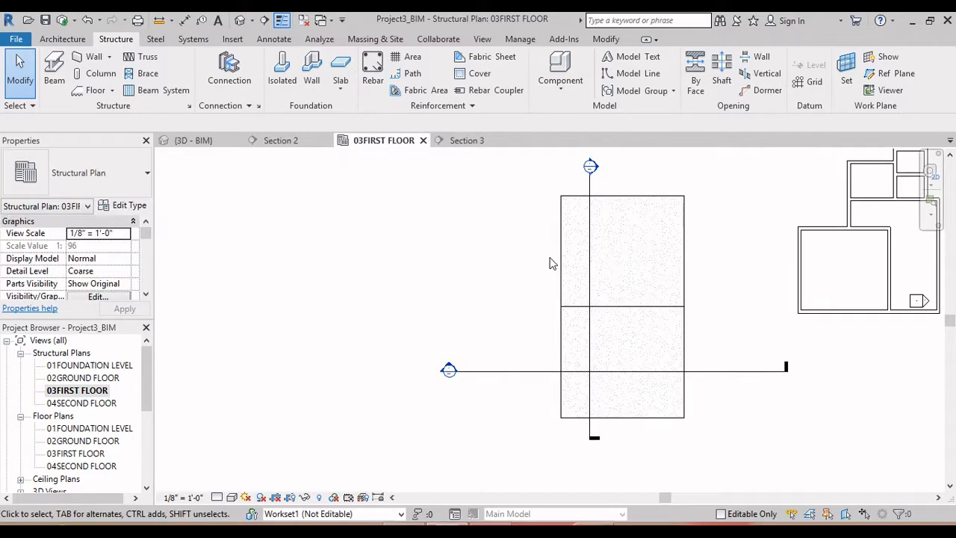
Open Section 3 and delete the 0' - 5" thickness dimension at the end of the slab
{"action": "scroll", "coordinate": [590, 269], "scroll_direction": "down", "scroll_amount": 1}
{"action": "double_click", "coordinate": [590, 202]}
{"action": "scroll", "coordinate": [615, 302], "scroll_direction": "down", "scroll_amount": 2}
{"action": "middle_click_drag", "start_coordinate": [750, 349], "coordinate": [458, 314]}
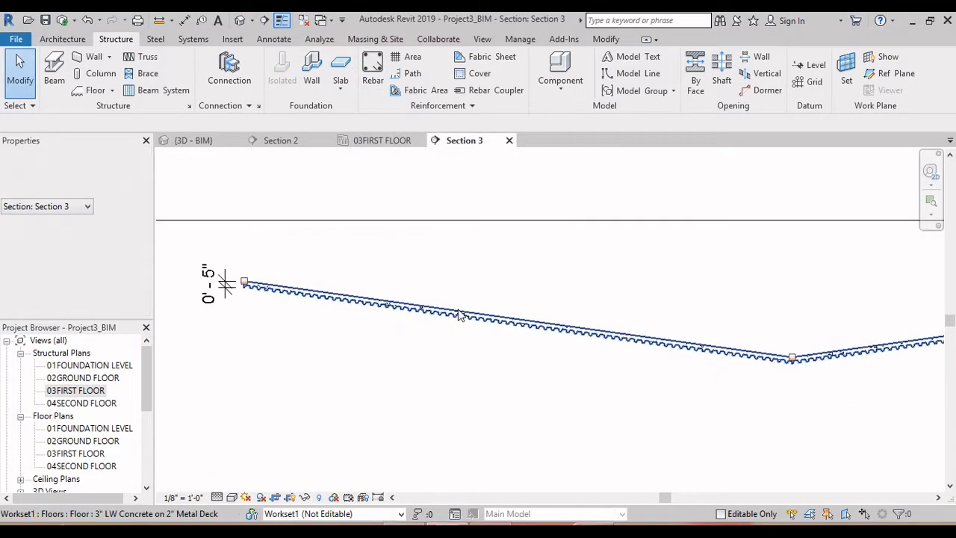
{"action": "left_click", "coordinate": [223, 287]}
{"action": "key", "text": "Delete"}
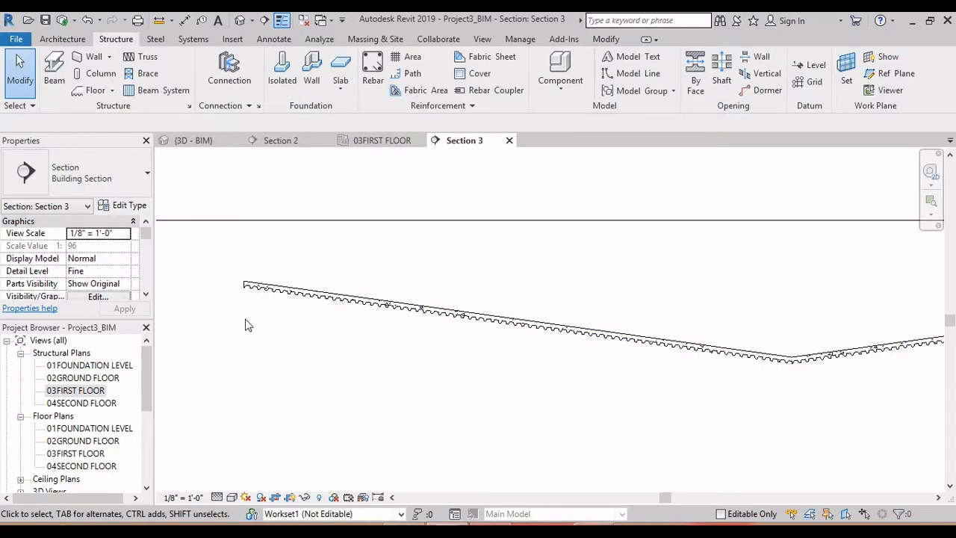
Read the spot elevations at the slab's outer end and at its split line in Section 3 without placing a tag
{"action": "scroll", "coordinate": [303, 288], "scroll_direction": "up", "scroll_amount": 2}
{"action": "scroll", "coordinate": [329, 274], "scroll_direction": "up", "scroll_amount": 1}
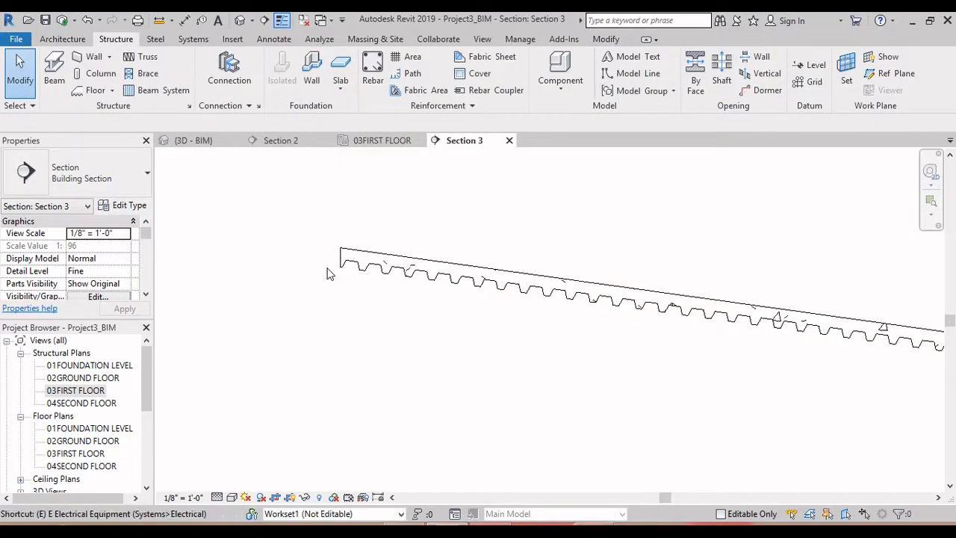
{"action": "key", "text": "e"}
{"action": "key", "text": "l"}
{"action": "scroll", "coordinate": [346, 267], "scroll_direction": "up", "scroll_amount": 1}
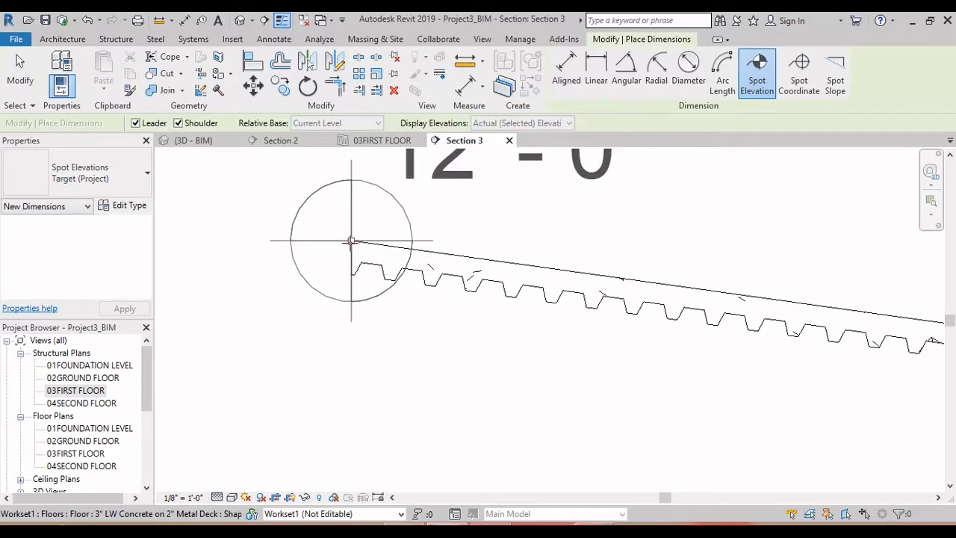
{"action": "scroll", "coordinate": [351, 241], "scroll_direction": "down", "scroll_amount": 2}
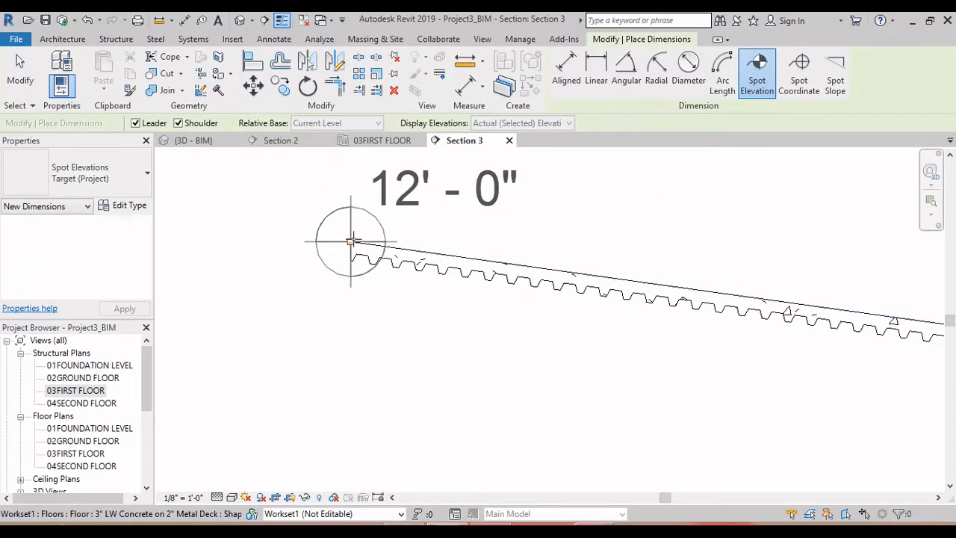
{"action": "scroll", "coordinate": [351, 242], "scroll_direction": "down", "scroll_amount": 1}
{"action": "middle_click_drag", "start_coordinate": [692, 255], "coordinate": [385, 259]}
{"action": "scroll", "coordinate": [805, 306], "scroll_direction": "down", "scroll_amount": 1}
{"action": "middle_click_drag", "start_coordinate": [801, 320], "coordinate": [637, 304]}
{"action": "scroll", "coordinate": [697, 334], "scroll_direction": "up", "scroll_amount": 1}
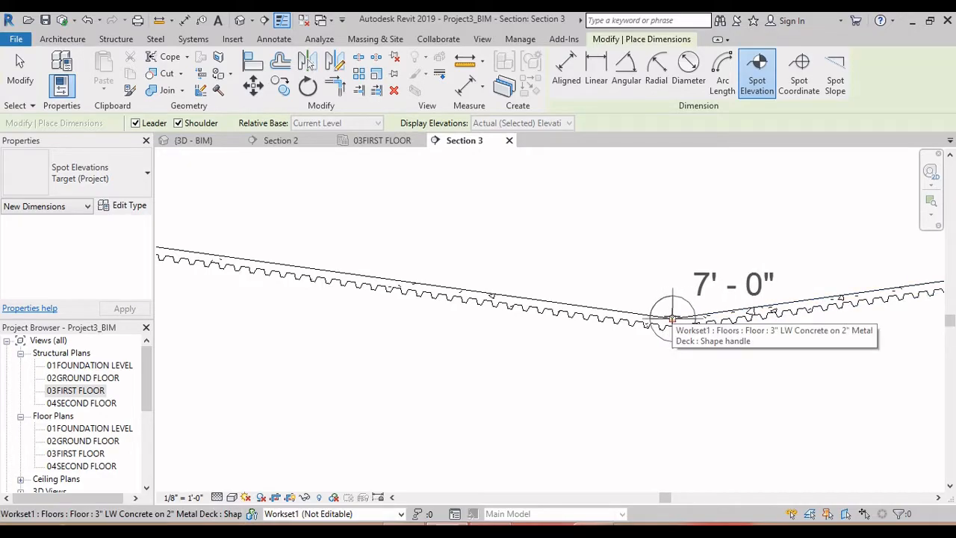
{"action": "scroll", "coordinate": [672, 317], "scroll_direction": "down", "scroll_amount": 3}
{"action": "key", "text": "Escape"}
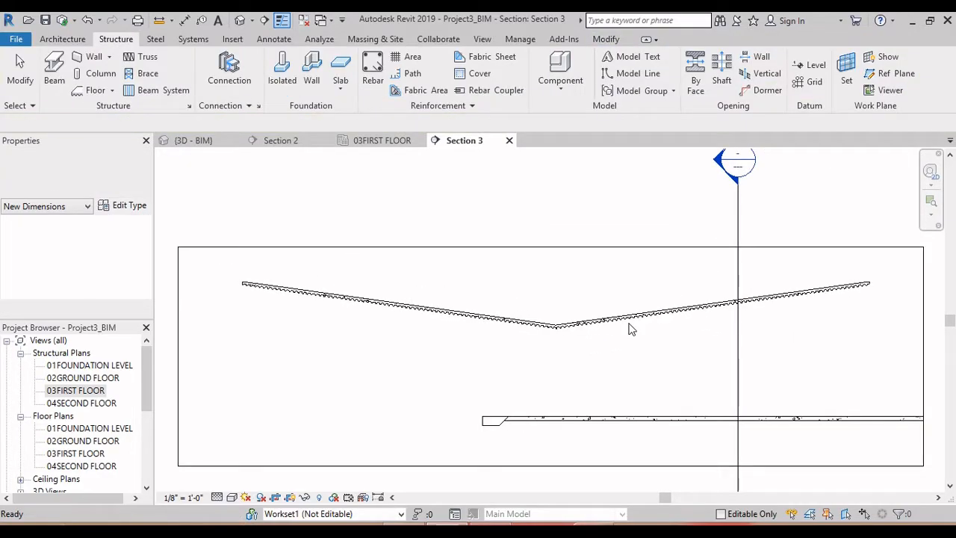
In the 03FIRST FLOOR structural plan, set the elevation of the slab's split line to 10' 0" and end the shape editing
{"action": "key", "text": "ctrl+Tab"}
{"action": "middle_click_drag", "start_coordinate": [620, 331], "coordinate": [728, 311], "text": "shift"}
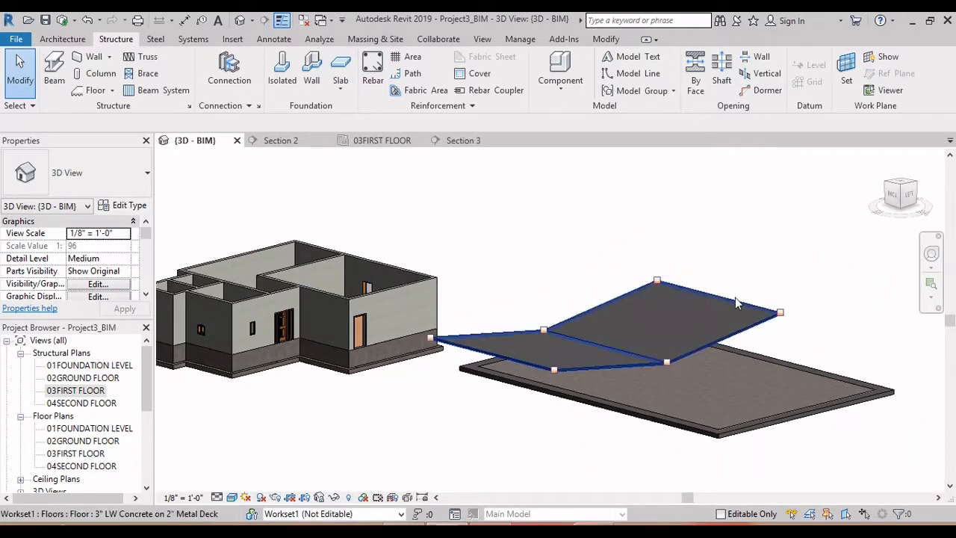
{"action": "left_click", "coordinate": [735, 299]}
{"action": "left_click", "coordinate": [381, 141]}
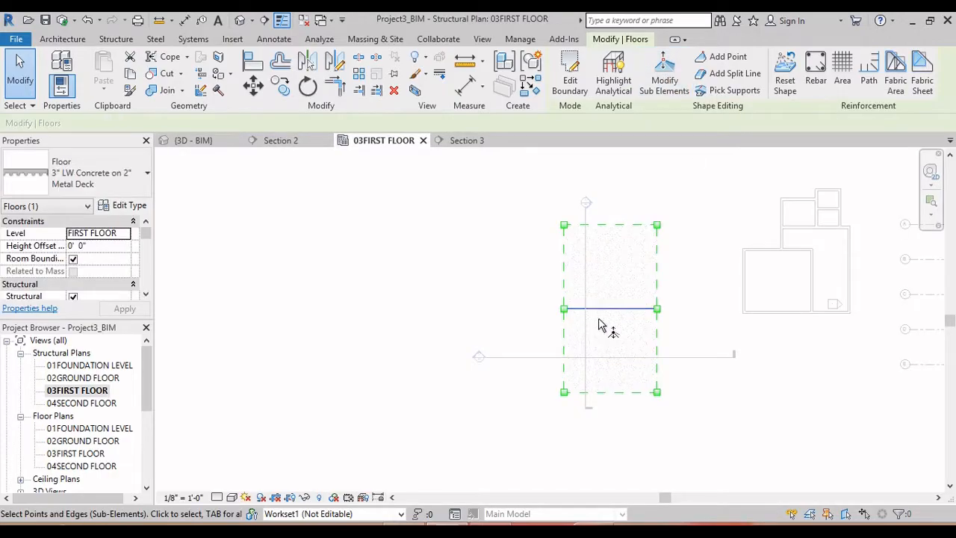
{"action": "left_click", "coordinate": [609, 309]}
{"action": "scroll", "coordinate": [630, 334], "scroll_direction": "up", "scroll_amount": 5}
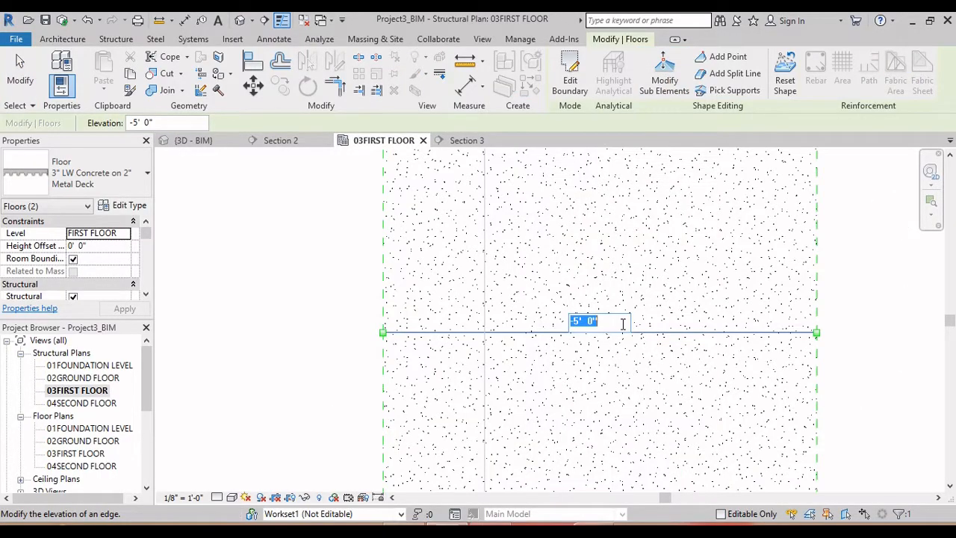
{"action": "type", "text": "10"}
{"action": "key", "text": "Return"}
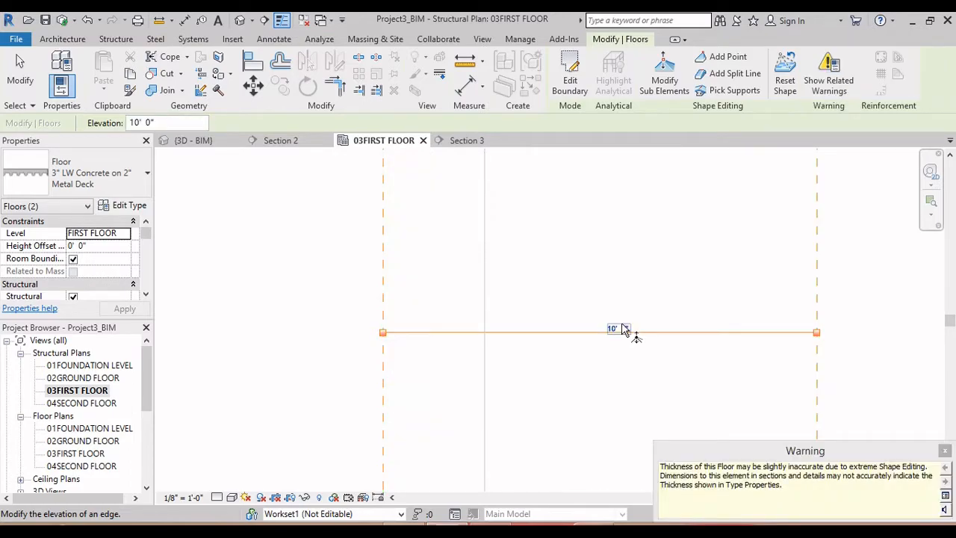
{"action": "left_click", "coordinate": [713, 364]}
{"action": "key", "text": "Escape"}
{"action": "key", "text": "Escape"}
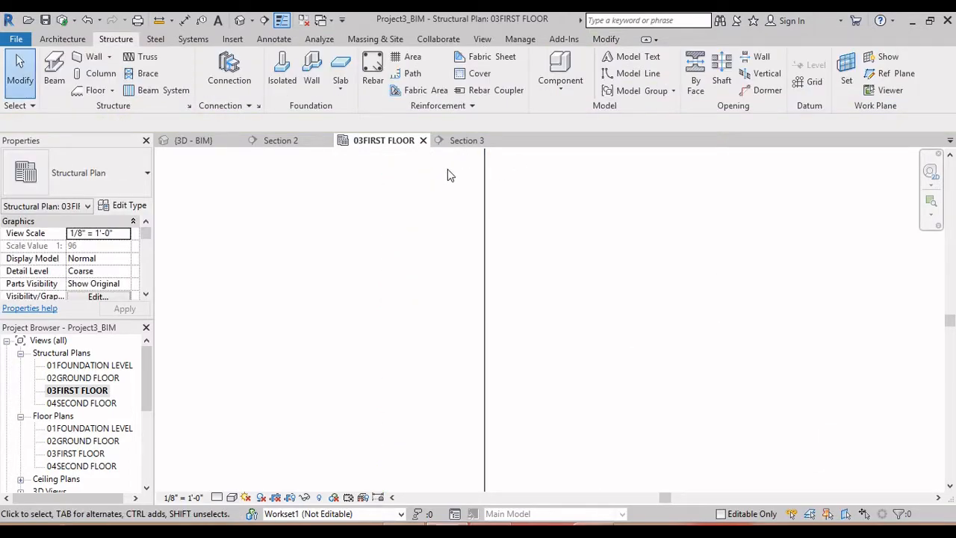
Inspect the slab with its raised split line in the 3D view
{"action": "left_click", "coordinate": [239, 20]}
{"action": "left_click", "coordinate": [596, 327]}
{"action": "middle_click_drag", "start_coordinate": [709, 264], "coordinate": [735, 292], "text": "shift"}
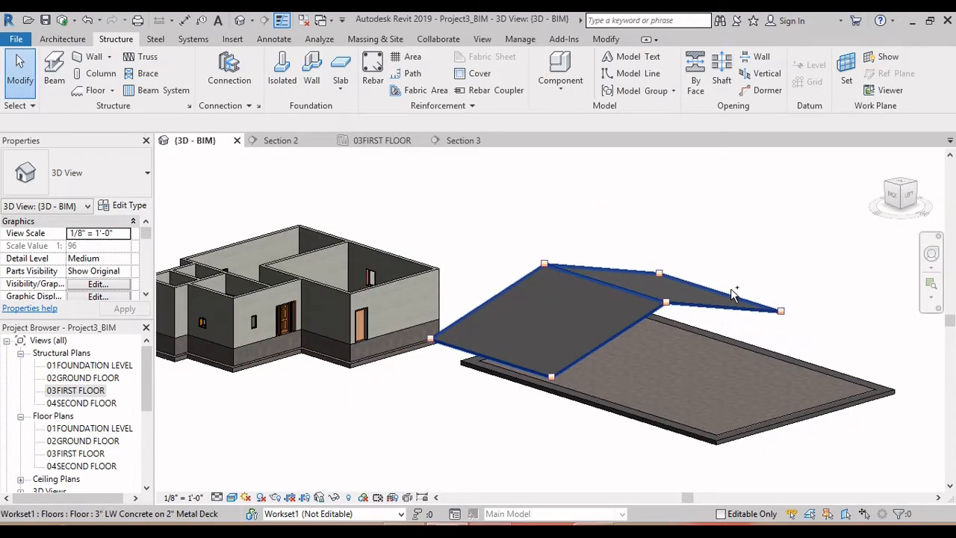
Reset the shape of the first-floor slab in the 03FIRST FLOOR structural plan so it is flat
{"action": "key", "text": "ctrl+Tab"}
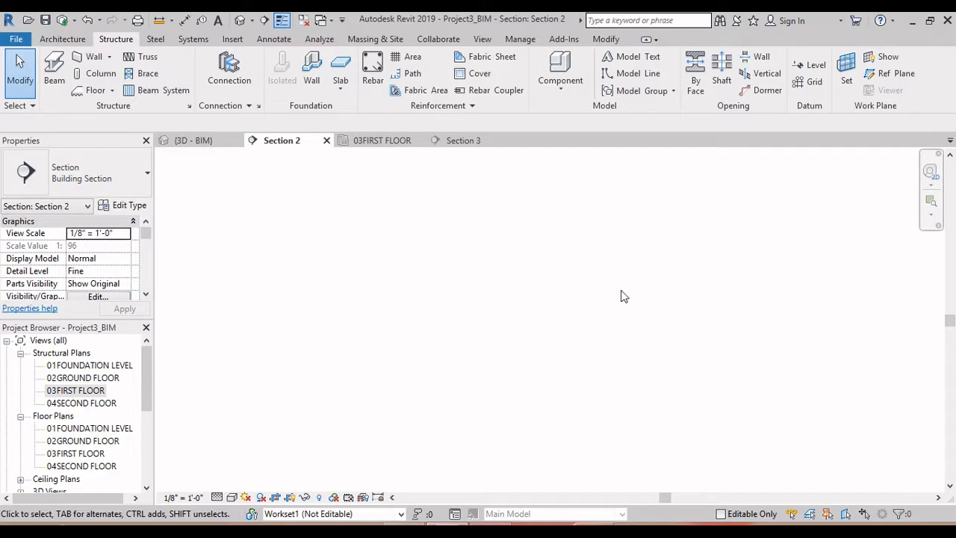
{"action": "left_click", "coordinate": [382, 140]}
{"action": "scroll", "coordinate": [566, 352], "scroll_direction": "down", "scroll_amount": 3}
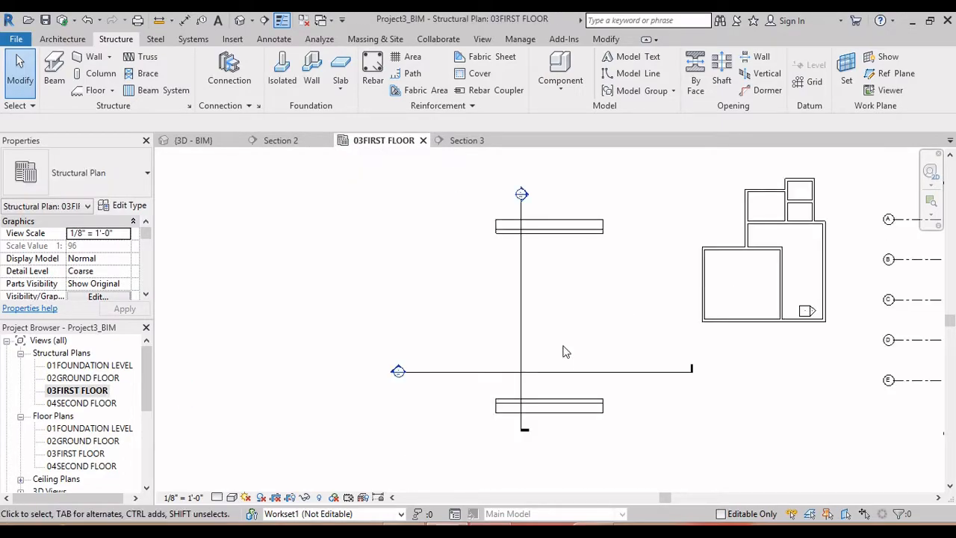
{"action": "left_click", "coordinate": [570, 318]}
{"action": "scroll", "coordinate": [572, 318], "scroll_direction": "up", "scroll_amount": 2}
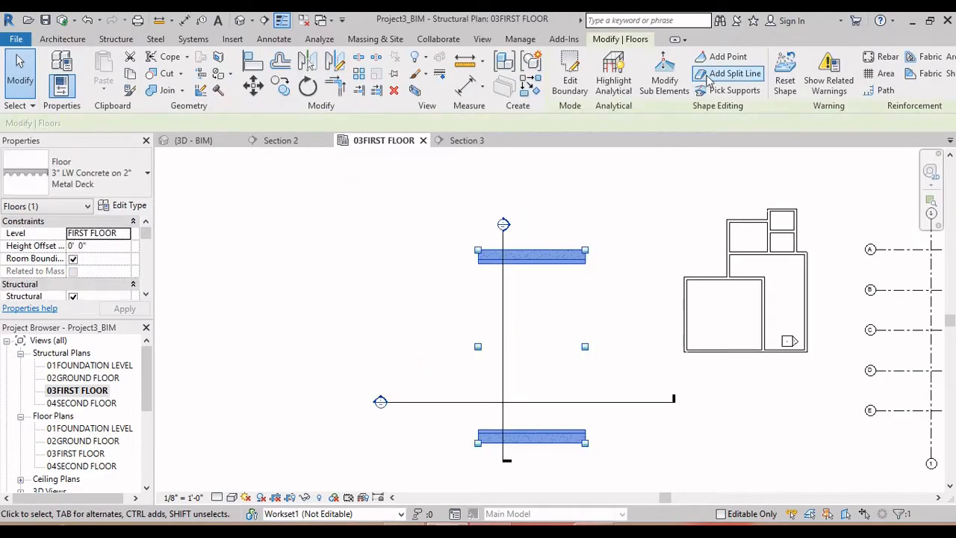
{"action": "left_click", "coordinate": [786, 81]}
{"action": "left_click", "coordinate": [657, 201]}
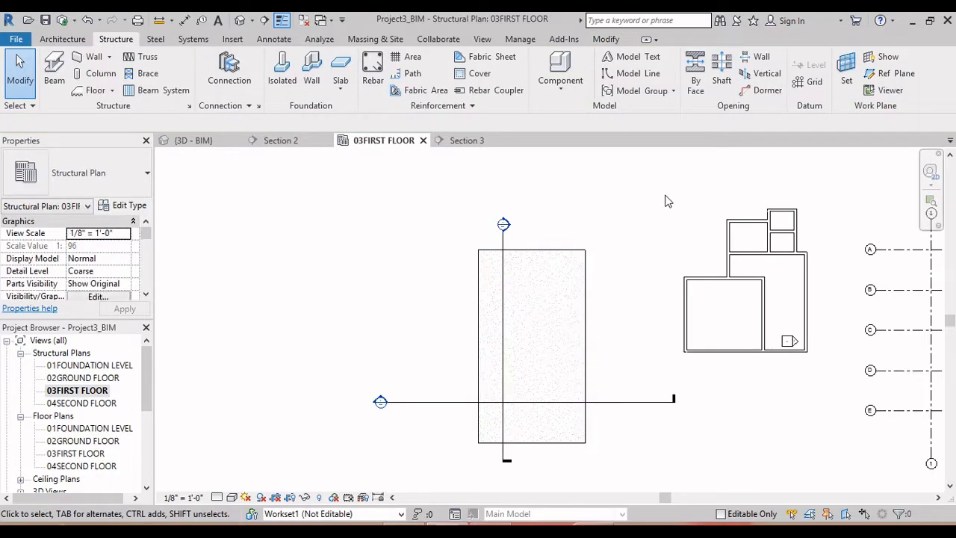
{"action": "scroll", "coordinate": [657, 213], "scroll_direction": "down", "scroll_amount": 2}
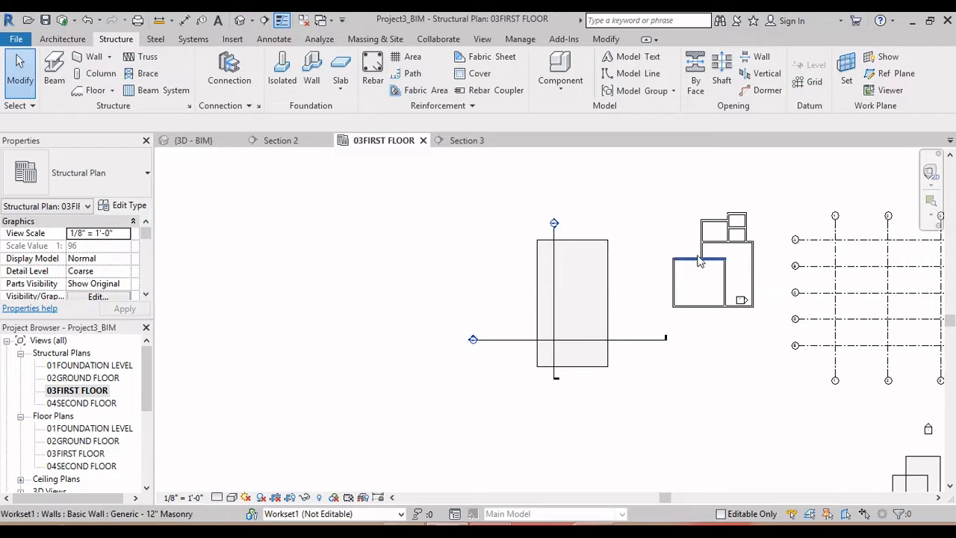
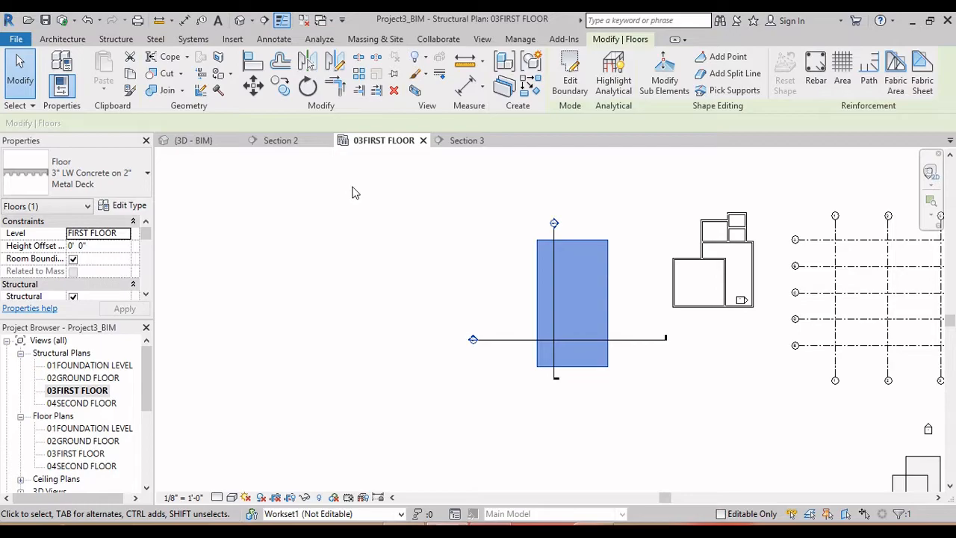
{"action": "left_click", "coordinate": [729, 90]}
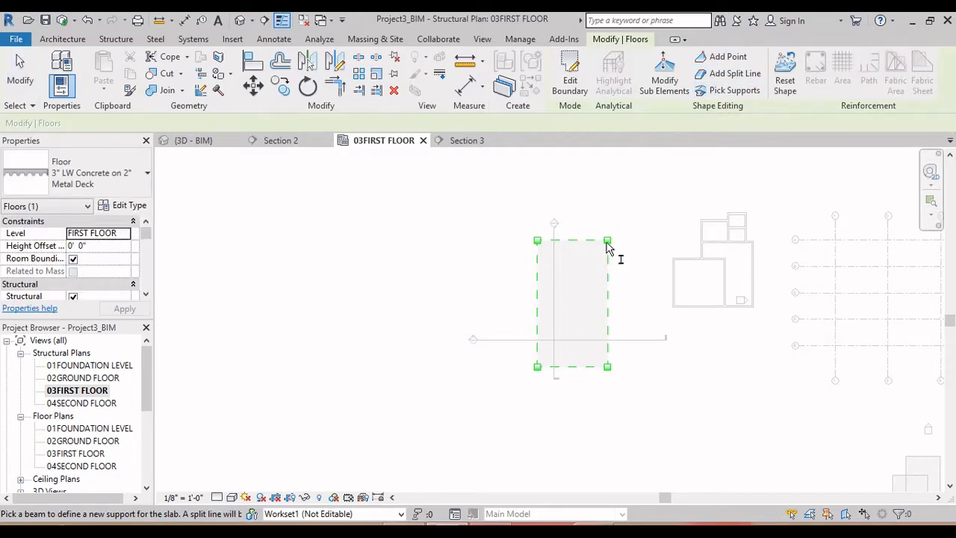
{"action": "scroll", "coordinate": [611, 247], "scroll_direction": "up", "scroll_amount": 3}
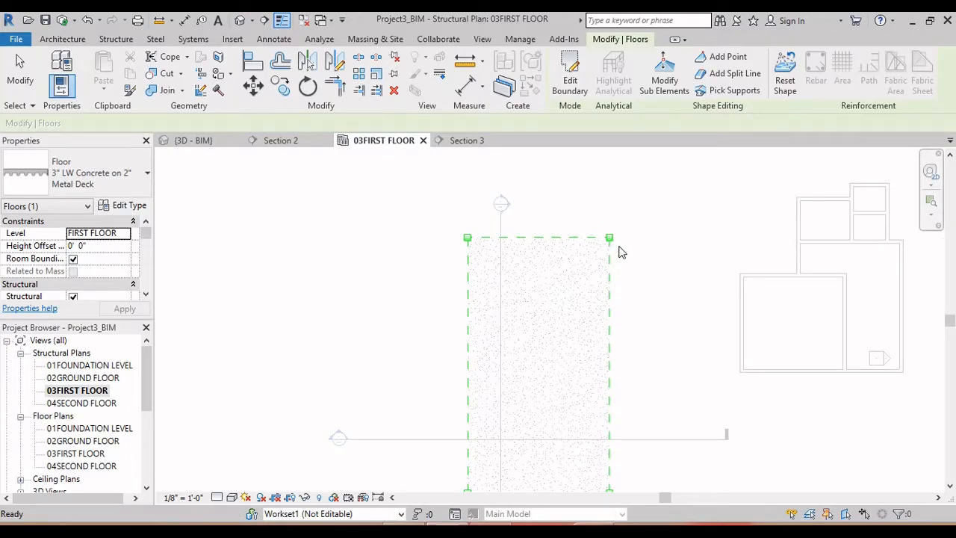
{"action": "key", "text": "Escape"}
{"action": "key", "text": "Escape"}
{"action": "scroll", "coordinate": [535, 252], "scroll_direction": "down", "scroll_amount": 2}
{"action": "middle_click_drag", "start_coordinate": [595, 331], "coordinate": [574, 297]}
{"action": "middle_click_drag", "start_coordinate": [704, 179], "coordinate": [691, 243]}
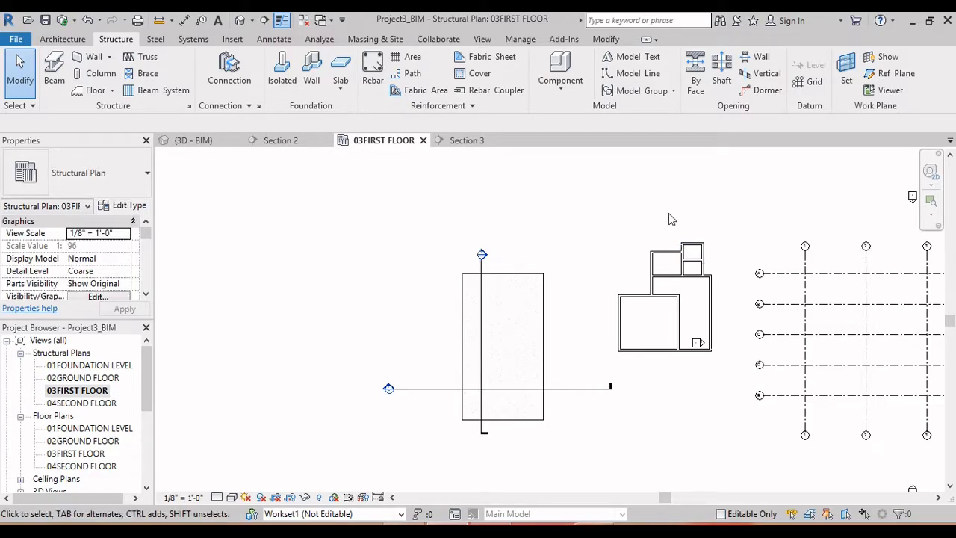
{"action": "scroll", "coordinate": [532, 246], "scroll_direction": "down", "scroll_amount": 2}
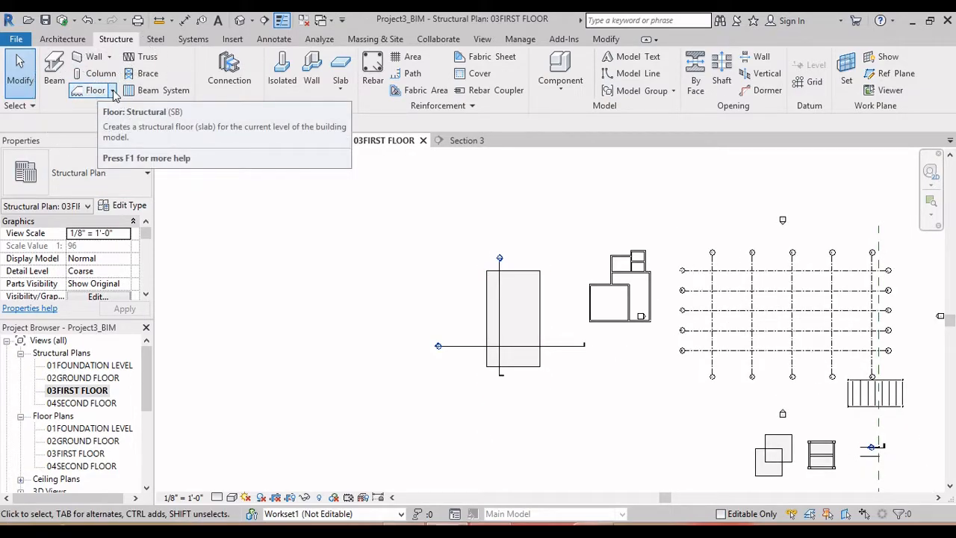
{"action": "left_click", "coordinate": [342, 88]}
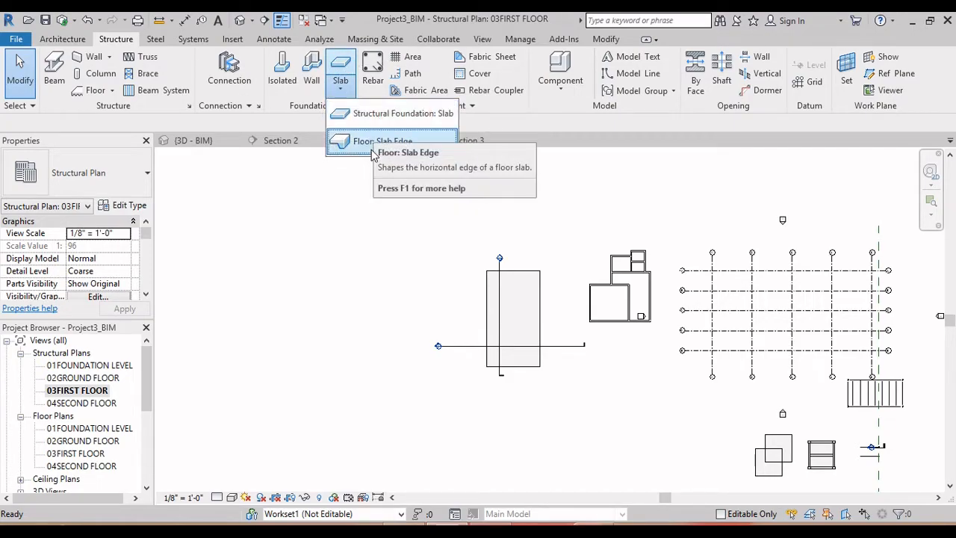
{"action": "left_click", "coordinate": [373, 150]}
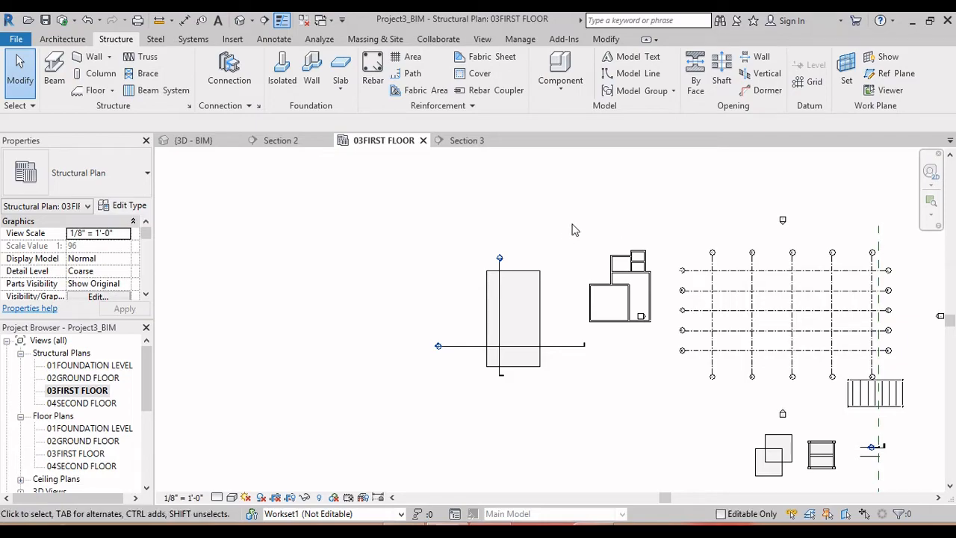
Select the first-floor slab and reset its shape once more
{"action": "left_click", "coordinate": [539, 278]}
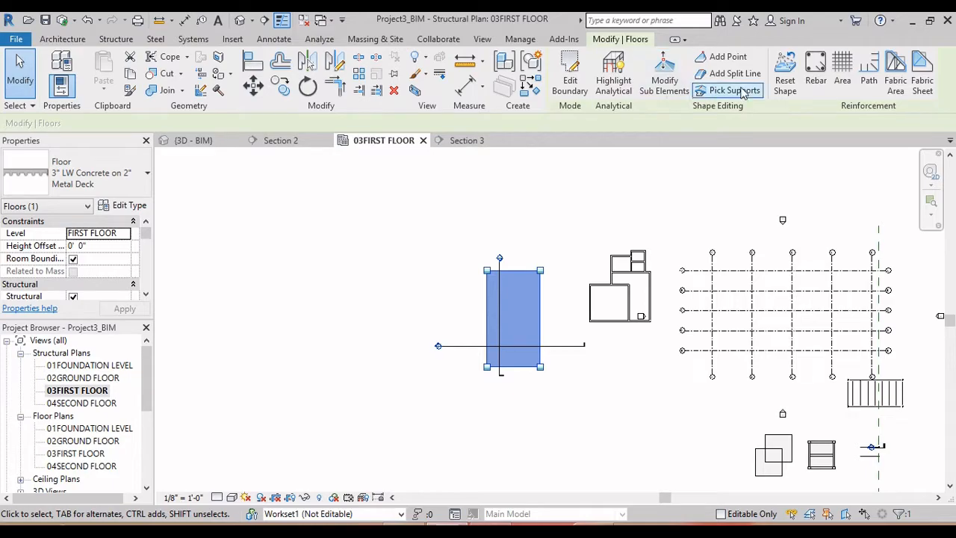
{"action": "left_click", "coordinate": [785, 77]}
{"action": "scroll", "coordinate": [518, 276], "scroll_direction": "up", "scroll_amount": 2}
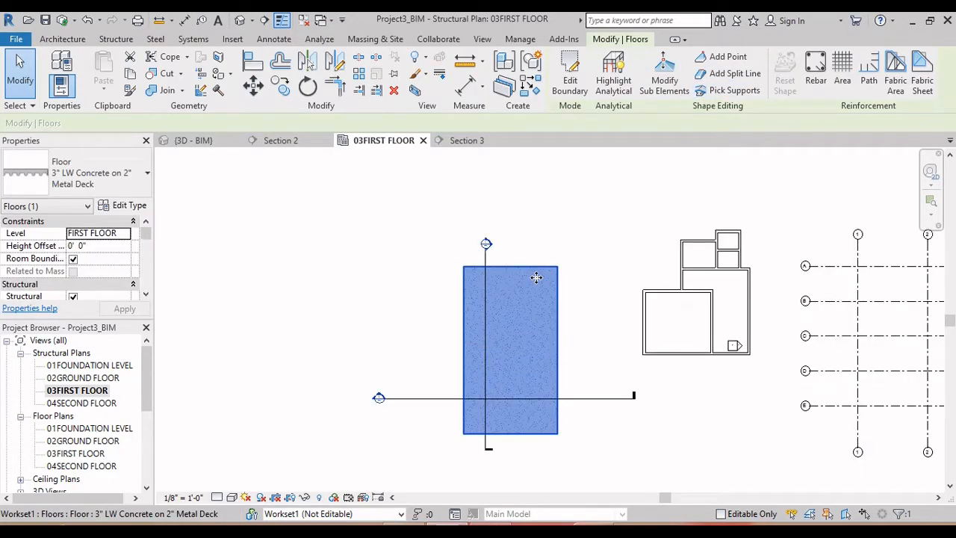
Edit the slab's boundary to add an 8' - 0" by 8' - 0" square opening in its upper half, and finish the sketch
{"action": "left_click", "coordinate": [569, 79]}
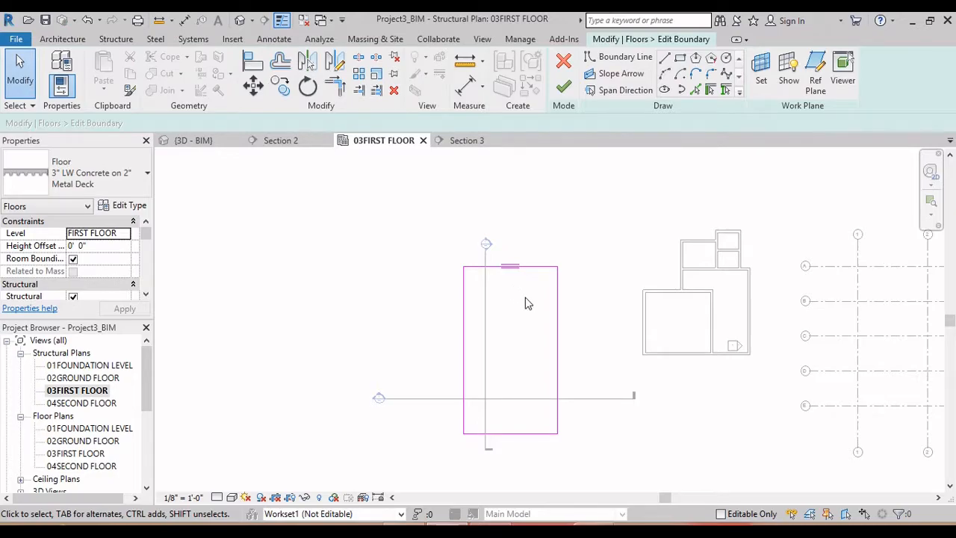
{"action": "left_click", "coordinate": [684, 63]}
{"action": "left_click", "coordinate": [505, 301]}
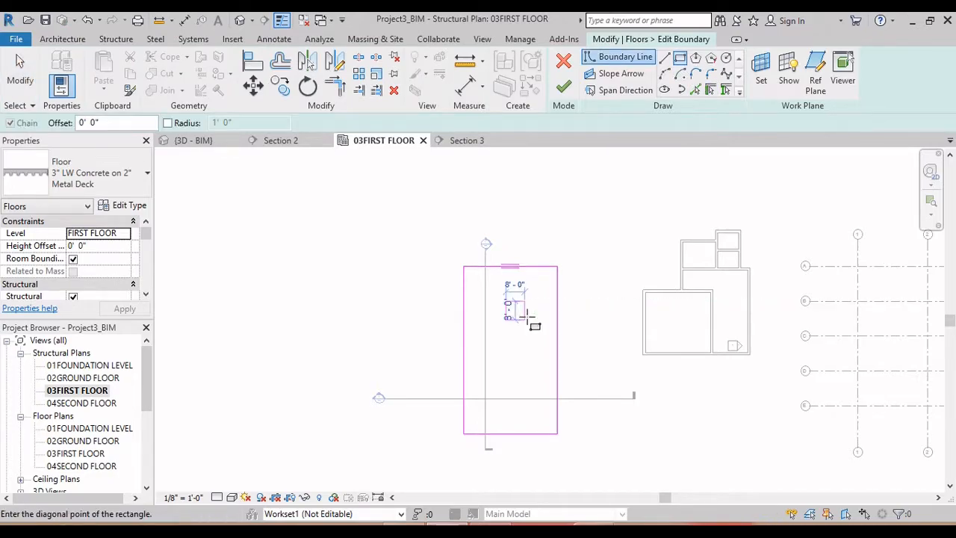
{"action": "left_click", "coordinate": [524, 320]}
{"action": "left_click", "coordinate": [565, 87]}
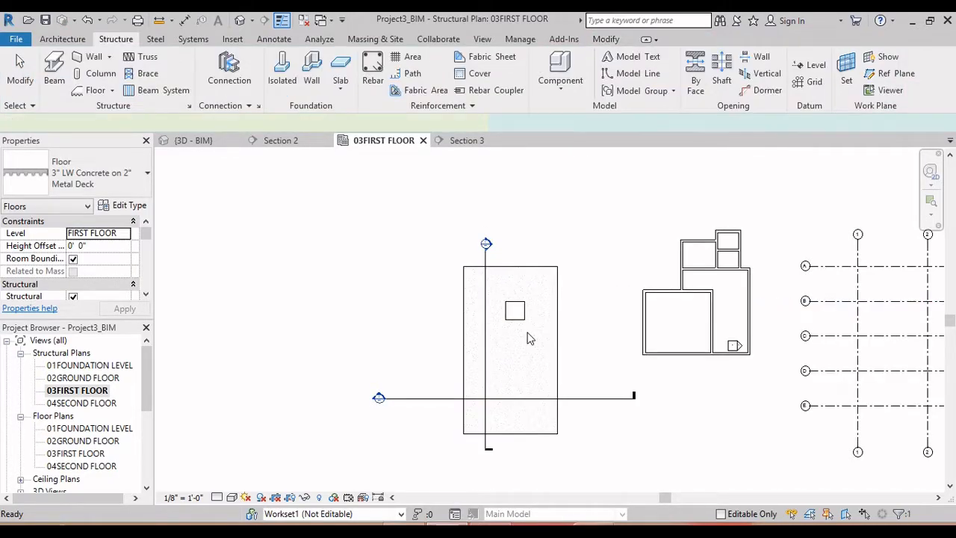
In the 3D view, delete the foundation slab and its thickened slab edges beneath the first-floor slab
{"action": "scroll", "coordinate": [560, 329], "scroll_direction": "up", "scroll_amount": 2}
{"action": "left_click", "coordinate": [574, 322]}
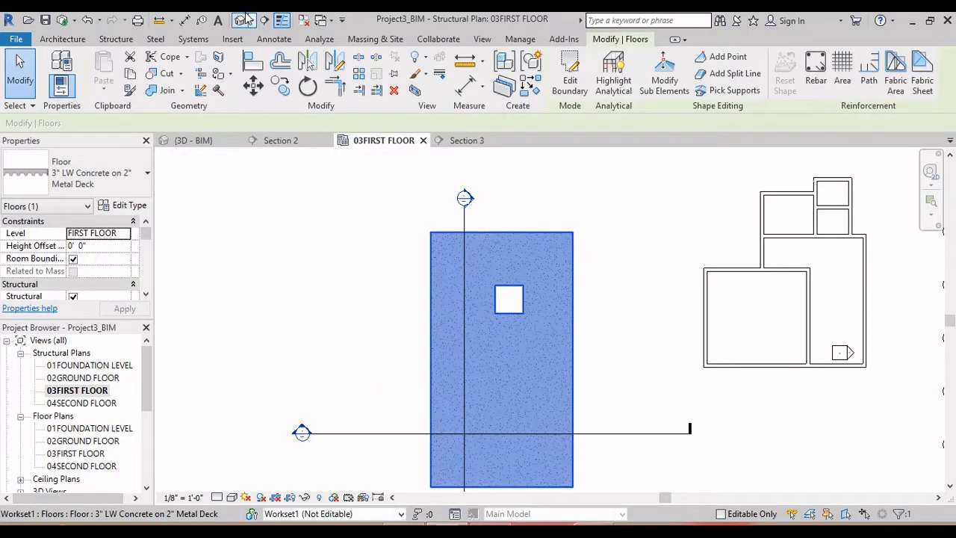
{"action": "left_click", "coordinate": [247, 21]}
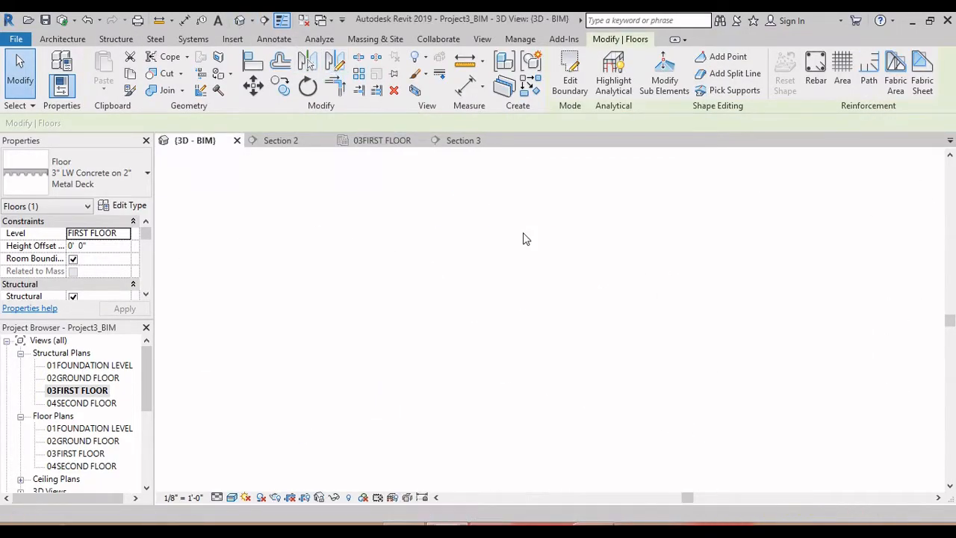
{"action": "middle_click_drag", "start_coordinate": [598, 347], "coordinate": [648, 314], "text": "shift"}
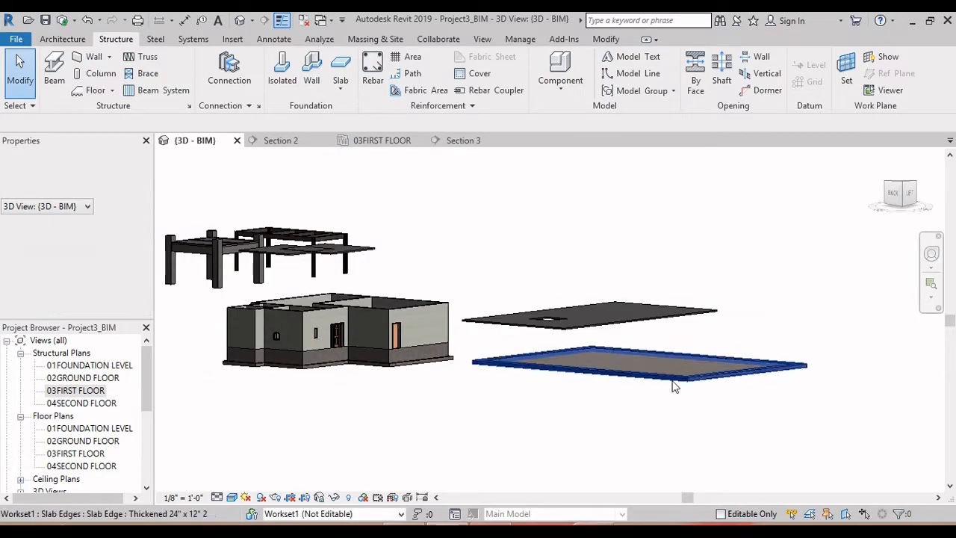
{"action": "left_click_drag", "start_coordinate": [800, 337], "coordinate": [743, 427]}
{"action": "key", "text": "Delete"}
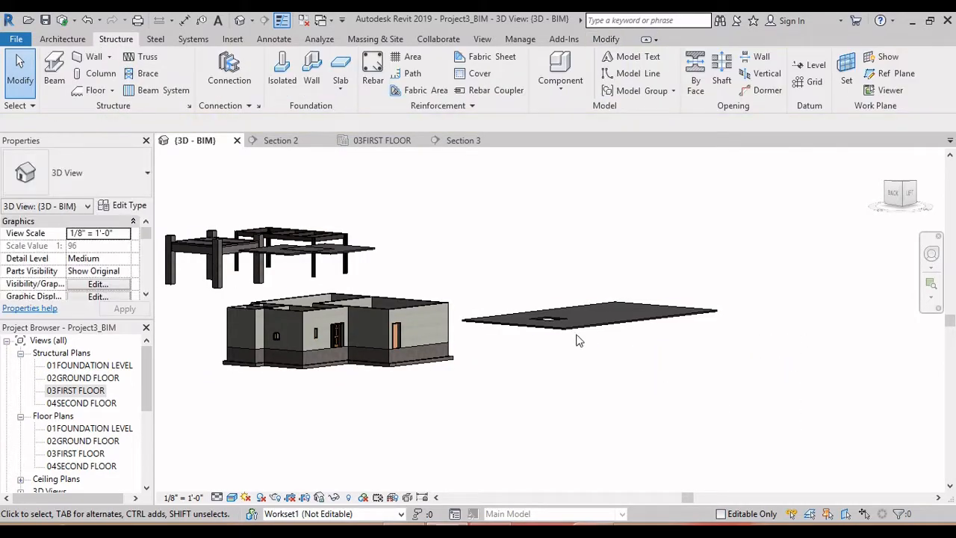
Edit the first-floor slab's boundary to delete the square opening, and finish the sketch
{"action": "left_click", "coordinate": [628, 329]}
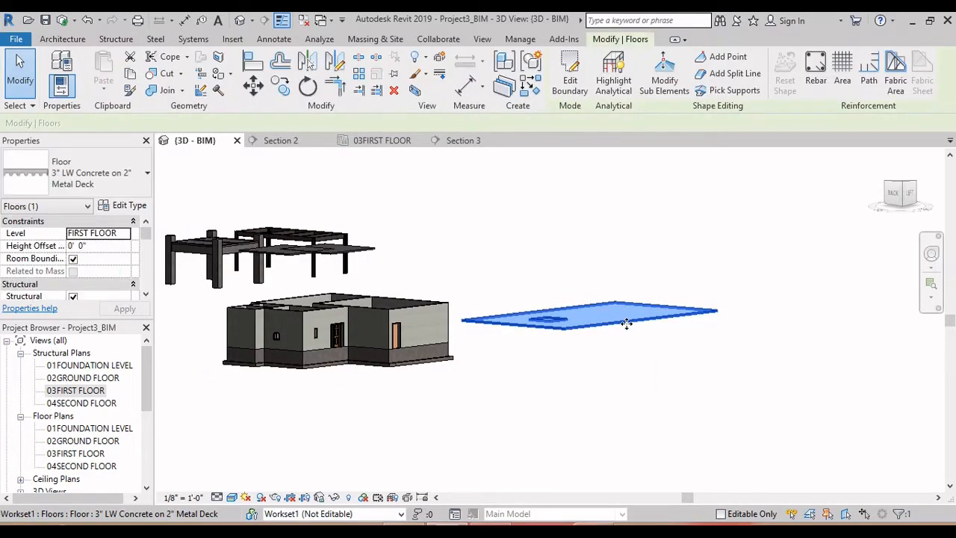
{"action": "left_click", "coordinate": [584, 331]}
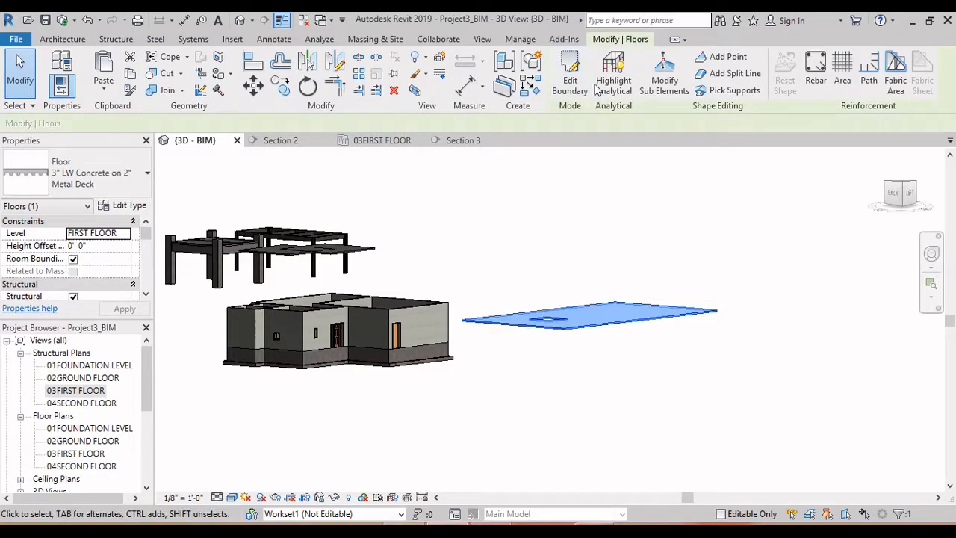
{"action": "left_click", "coordinate": [572, 75]}
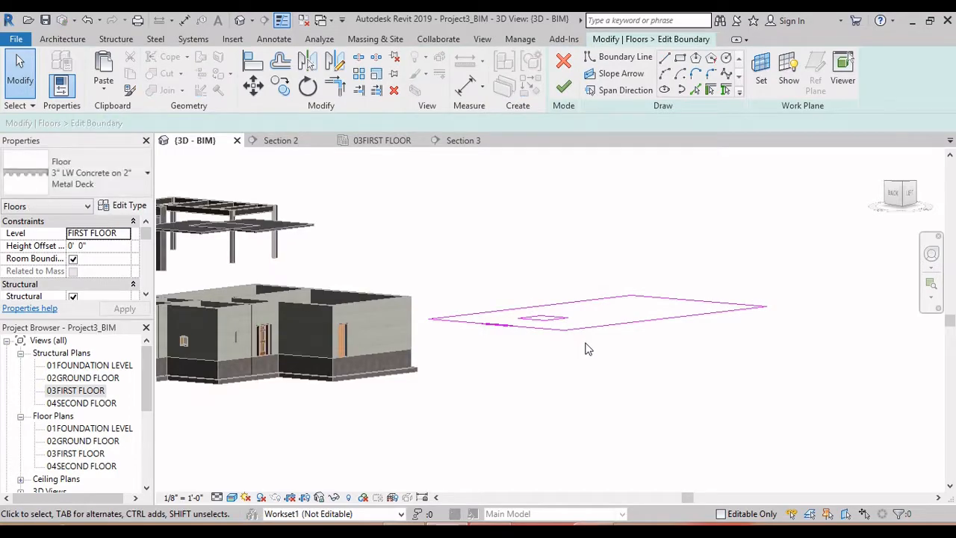
{"action": "left_click_drag", "start_coordinate": [507, 271], "coordinate": [581, 346]}
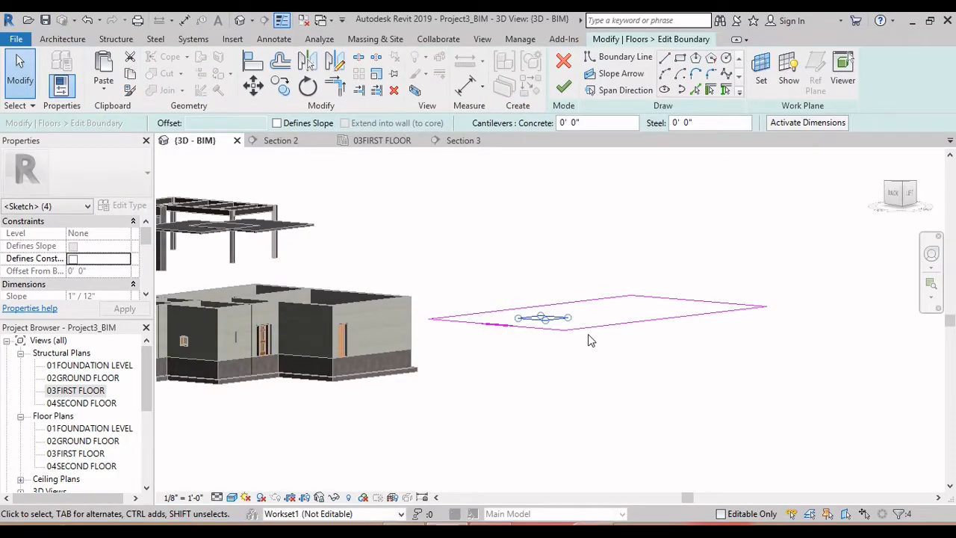
{"action": "key", "text": "Delete"}
{"action": "left_click", "coordinate": [563, 86]}
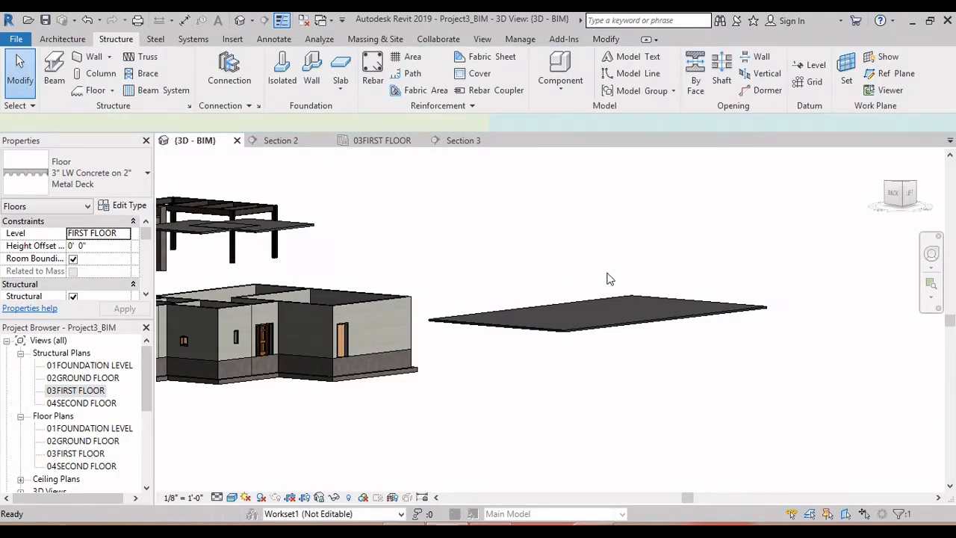
In Section 3, extend the upper edge of the crop region well above the first-floor slab
{"action": "left_click", "coordinate": [650, 325]}
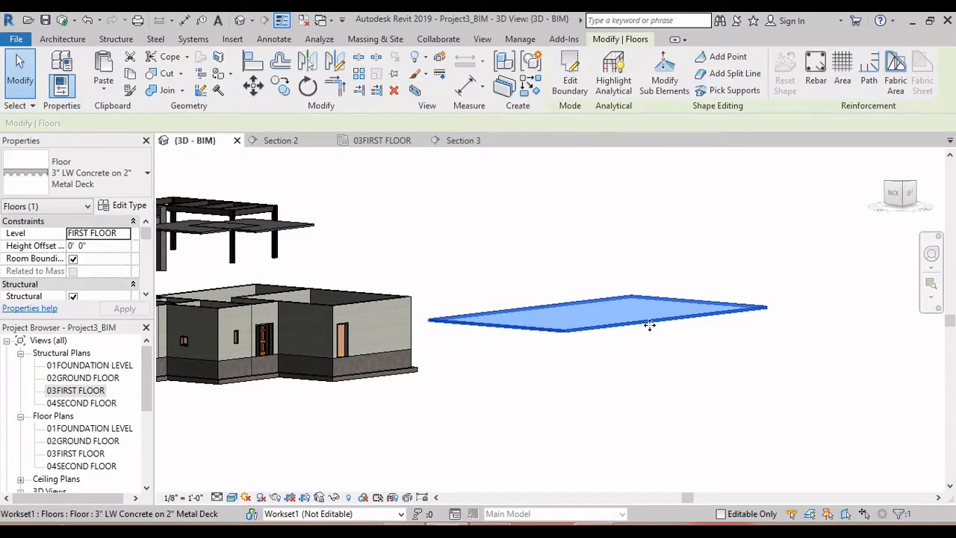
{"action": "key", "text": "ctrl+Tab"}
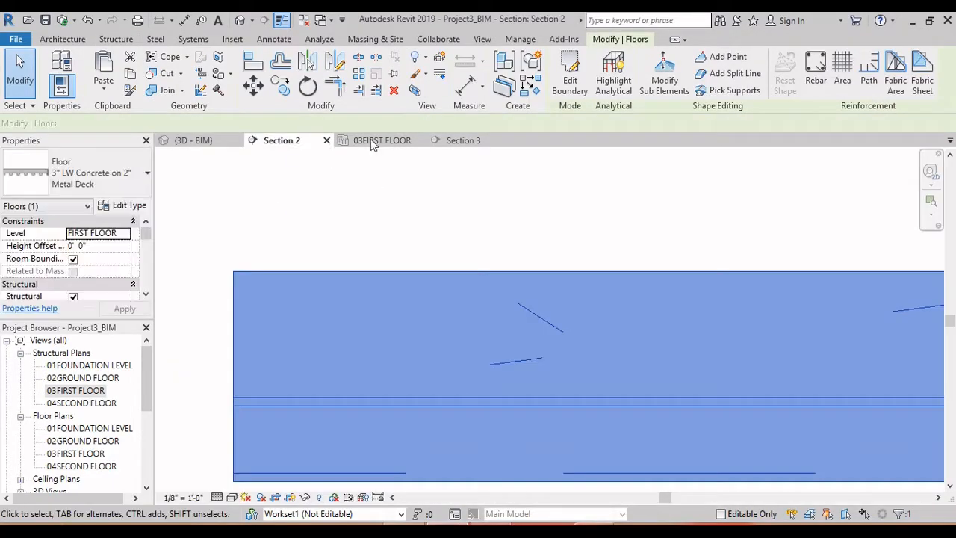
{"action": "left_click", "coordinate": [366, 143]}
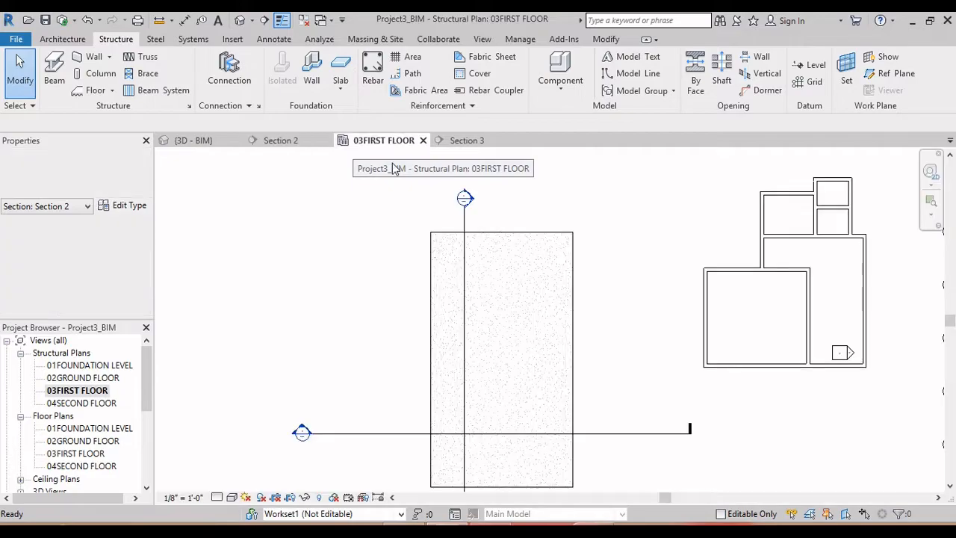
{"action": "double_click", "coordinate": [469, 204]}
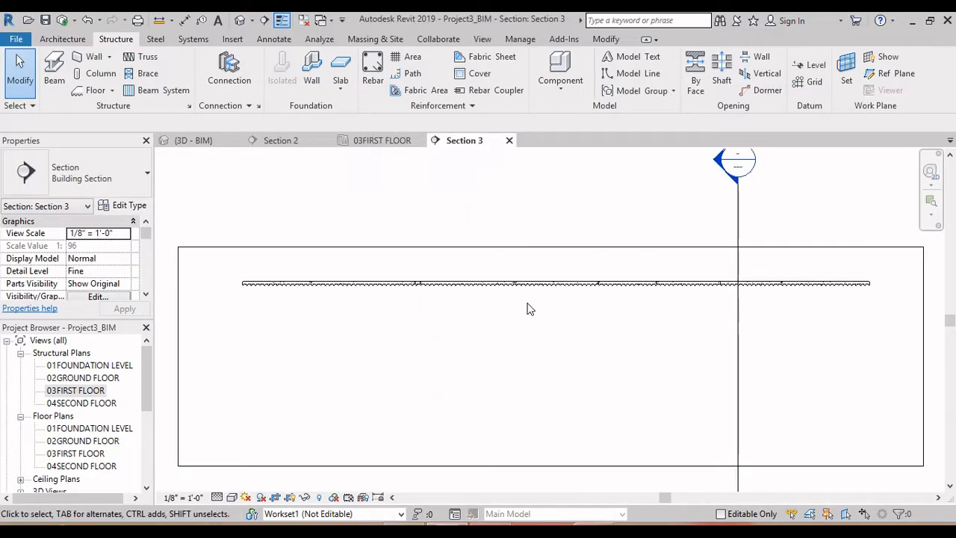
{"action": "left_click", "coordinate": [546, 247]}
{"action": "scroll", "coordinate": [546, 249], "scroll_direction": "down", "scroll_amount": 3}
{"action": "middle_click_drag", "start_coordinate": [558, 257], "coordinate": [560, 362]}
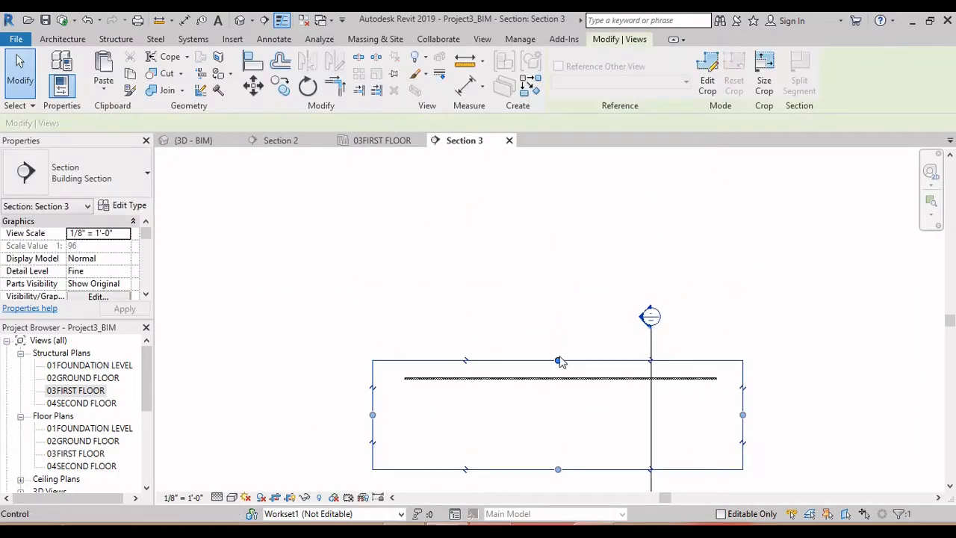
{"action": "left_click_drag", "start_coordinate": [558, 361], "coordinate": [558, 212]}
Copy the first-floor slab and paste it aligned to the current view in the 04SECOND FLOOR structural plan
{"action": "left_click_drag", "start_coordinate": [560, 428], "coordinate": [546, 346]}
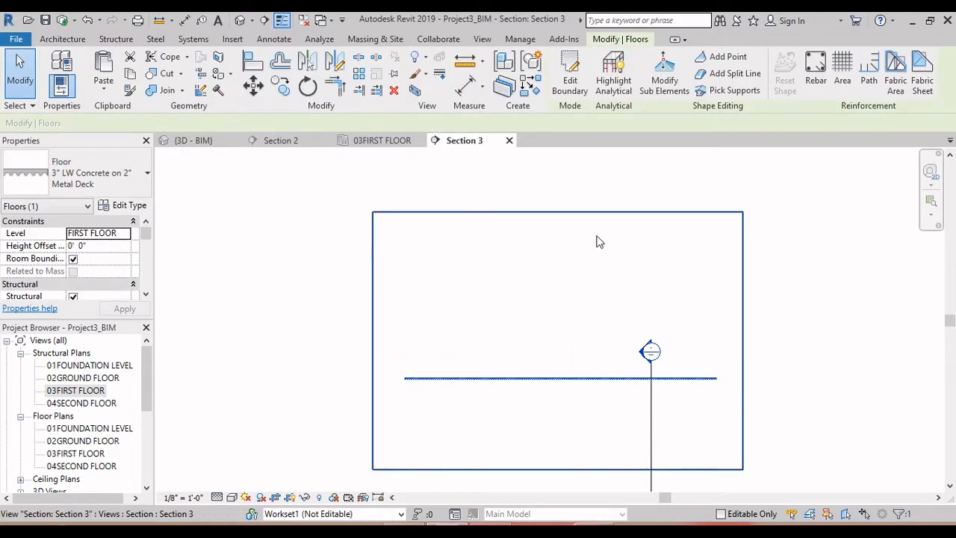
{"action": "key", "text": "Escape"}
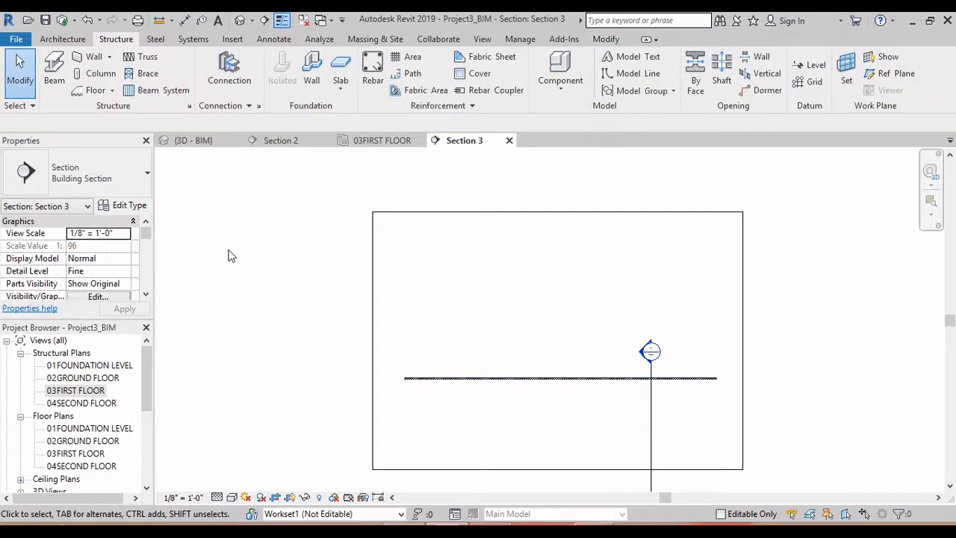
{"action": "double_click", "coordinate": [95, 404]}
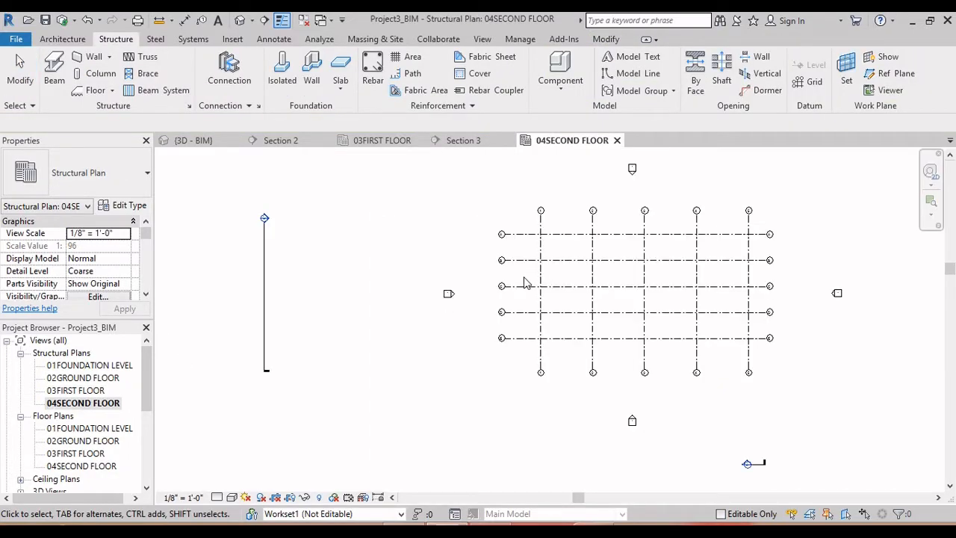
{"action": "left_click", "coordinate": [602, 39]}
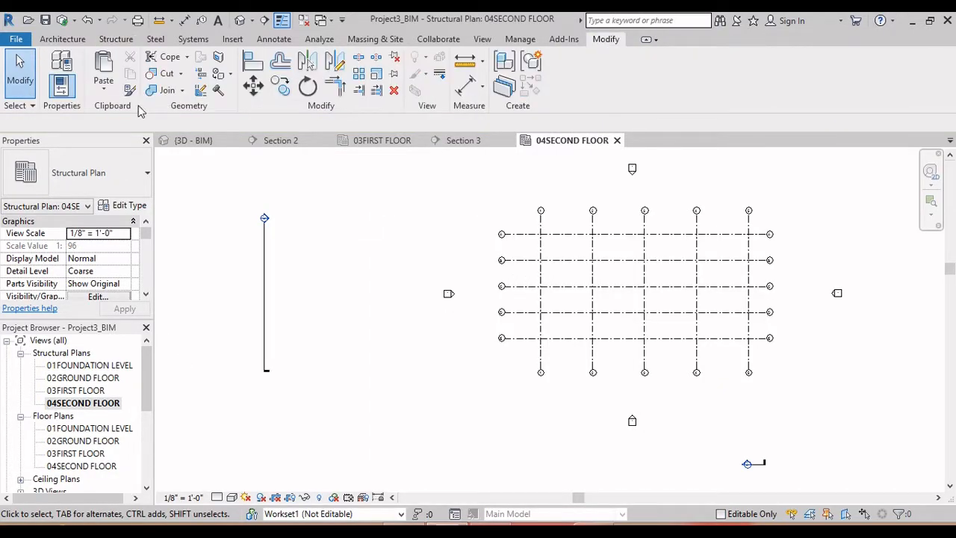
{"action": "left_click", "coordinate": [100, 94]}
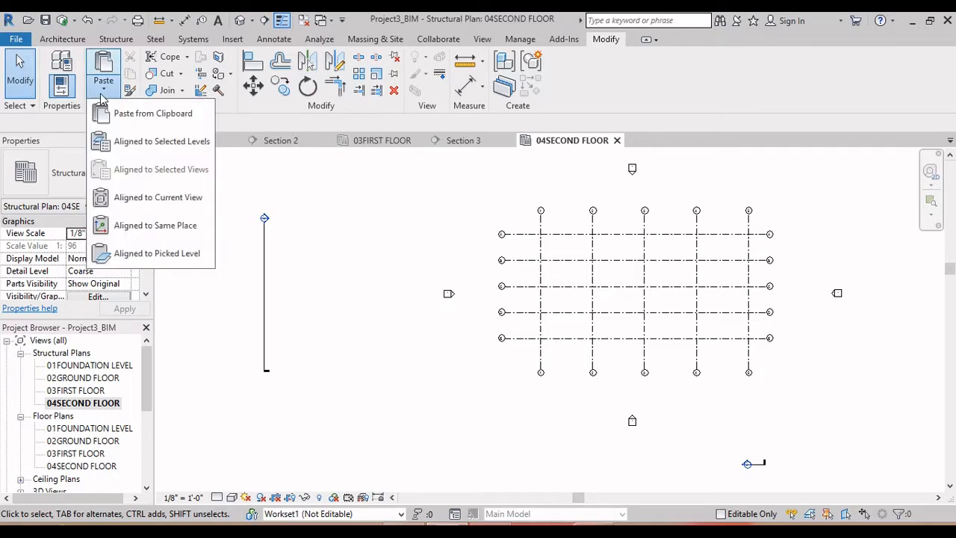
{"action": "left_click", "coordinate": [153, 210]}
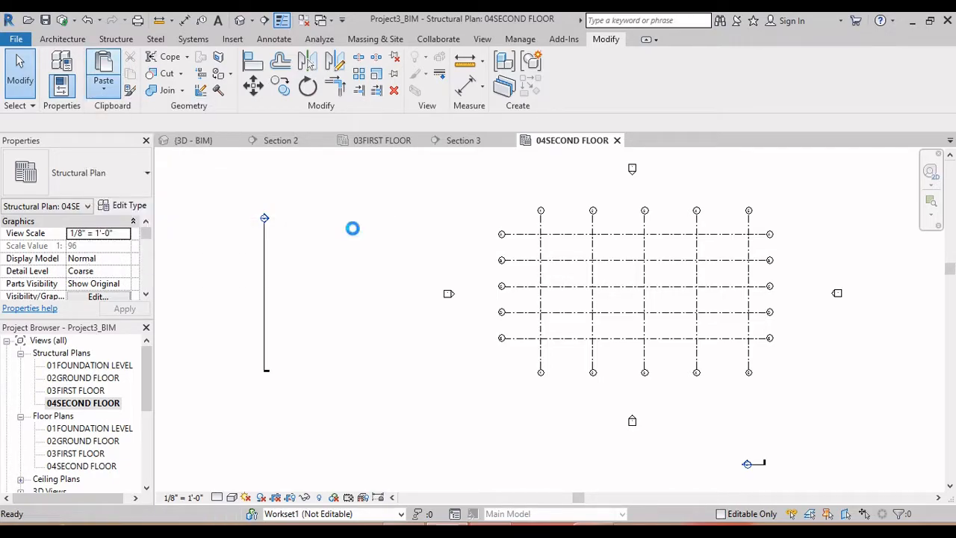
Paste the copied slab aligned to the current view in the 02GROUND FLOOR structural plan
{"action": "double_click", "coordinate": [110, 378]}
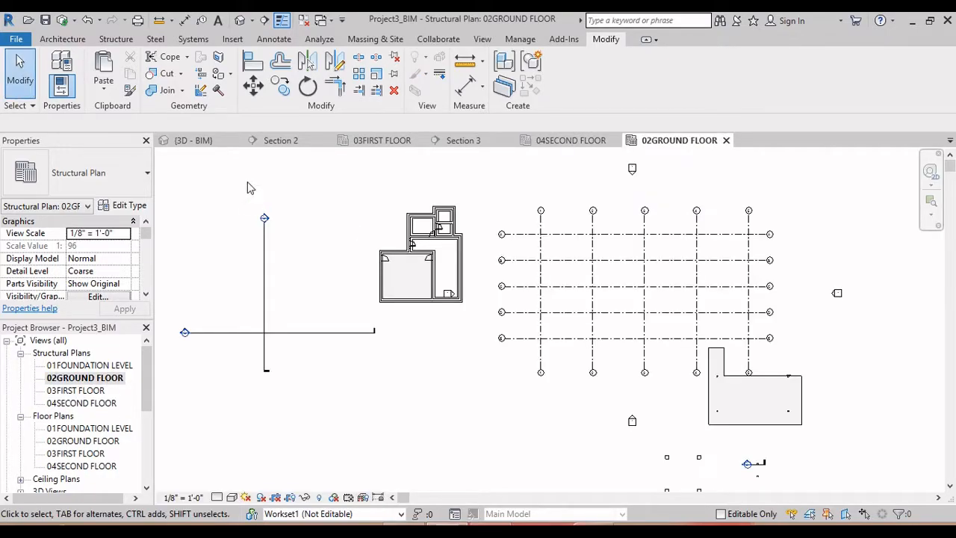
{"action": "left_click", "coordinate": [103, 89]}
{"action": "left_click", "coordinate": [155, 206]}
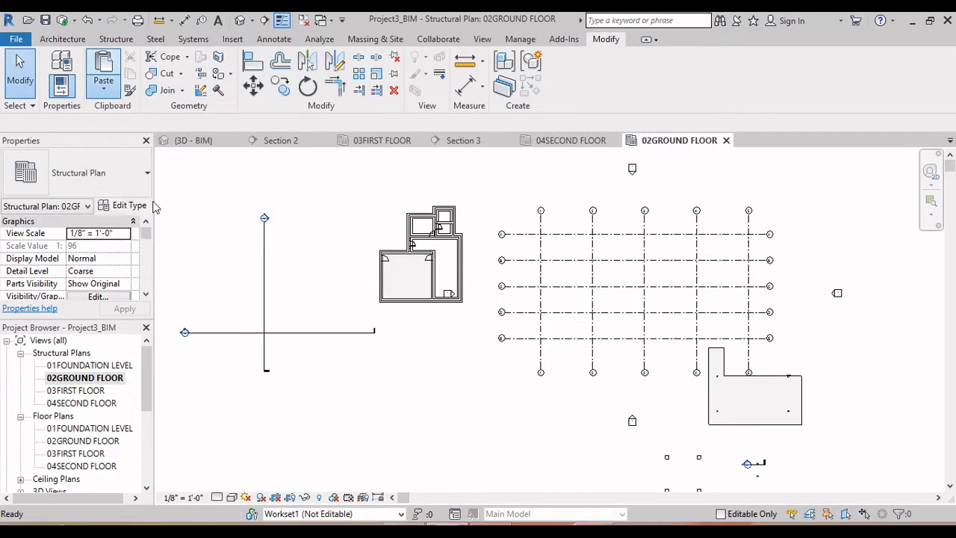
{"action": "left_click", "coordinate": [350, 281]}
{"action": "middle_click_drag", "start_coordinate": [350, 287], "coordinate": [393, 281]}
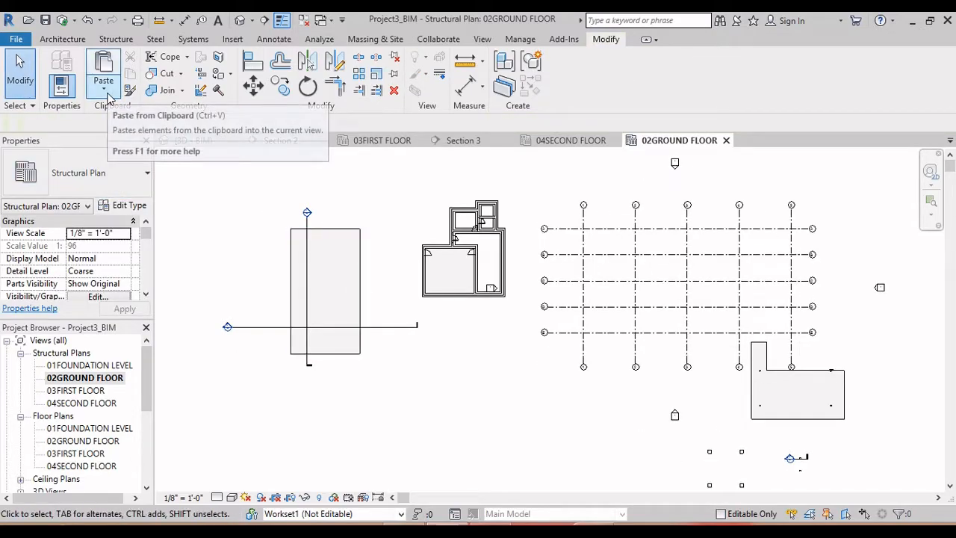
Paste the copied slab aligned to the current view in the 01FOUNDATION LEVEL structural plan
{"action": "double_click", "coordinate": [82, 365]}
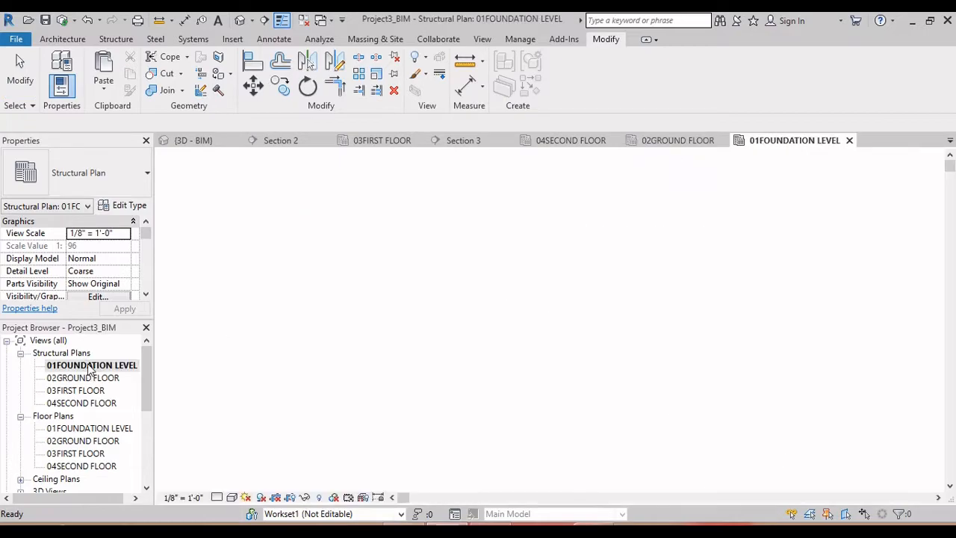
{"action": "left_click", "coordinate": [106, 94]}
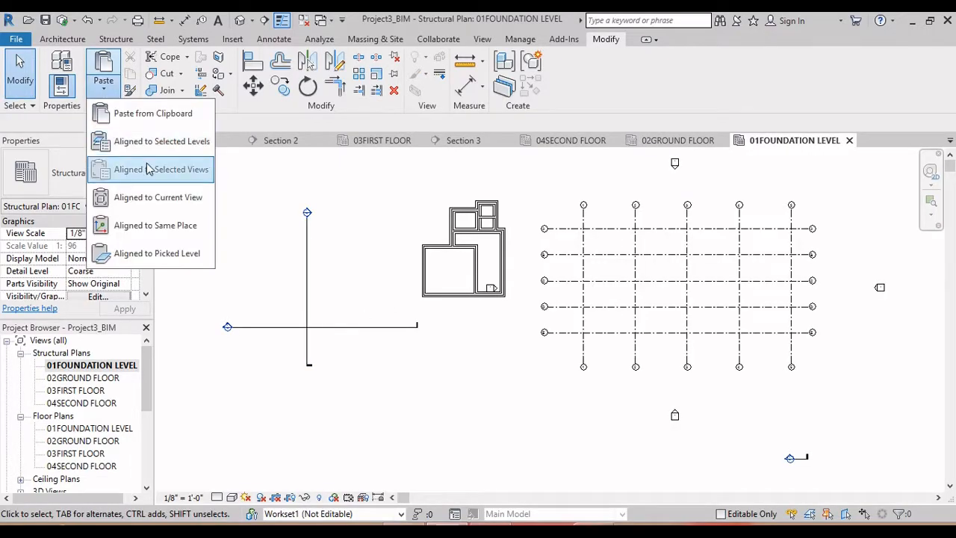
{"action": "left_click", "coordinate": [173, 201]}
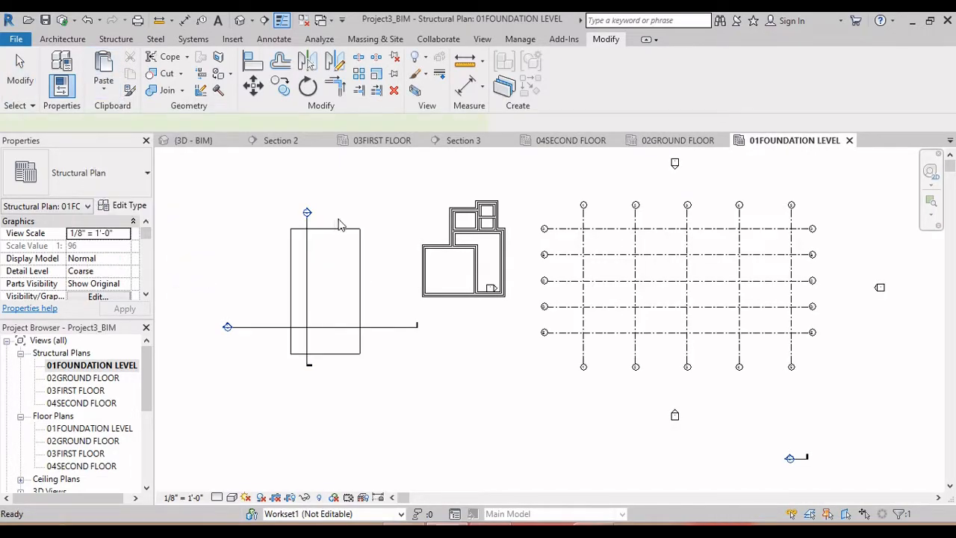
In the 3D view, edit the second-floor slab's boundary to add a narrow rectangular opening near its middle, and finish the sketch
{"action": "left_click", "coordinate": [241, 20]}
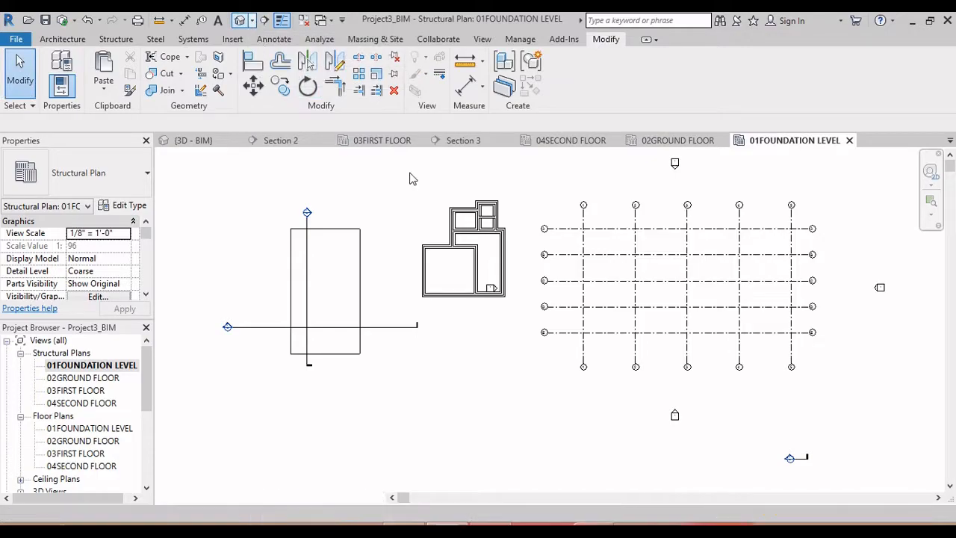
{"action": "middle_click_drag", "start_coordinate": [520, 335], "coordinate": [572, 440], "text": "shift"}
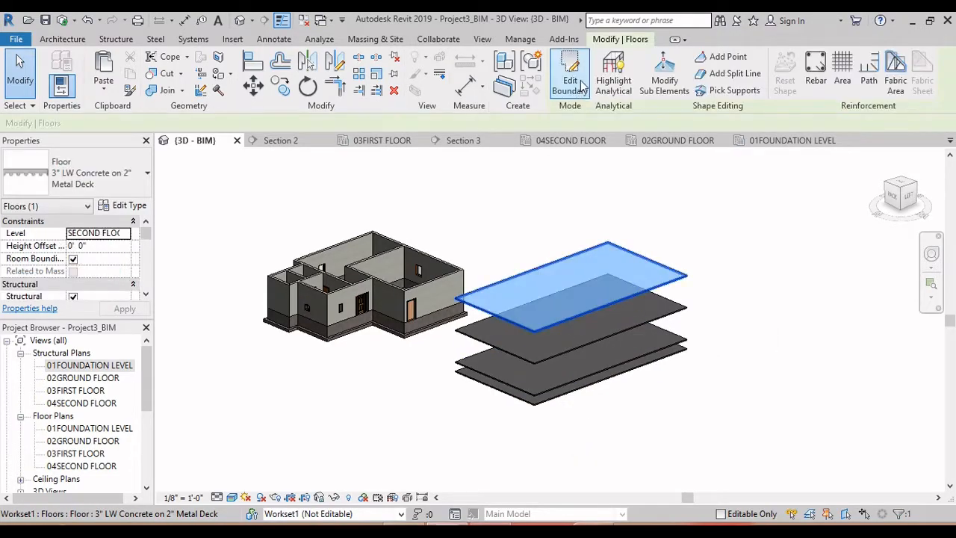
{"action": "left_click", "coordinate": [575, 76]}
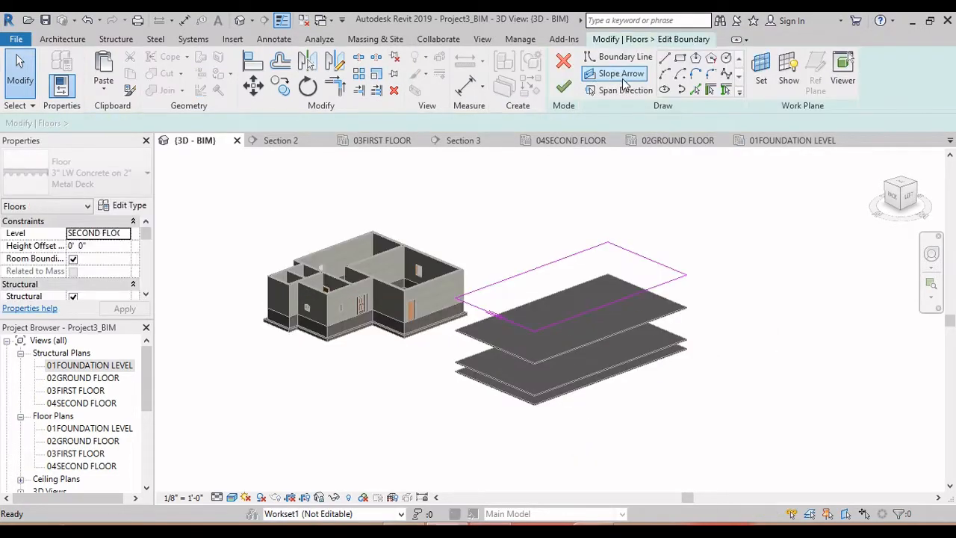
{"action": "scroll", "coordinate": [570, 261], "scroll_direction": "up", "scroll_amount": 3}
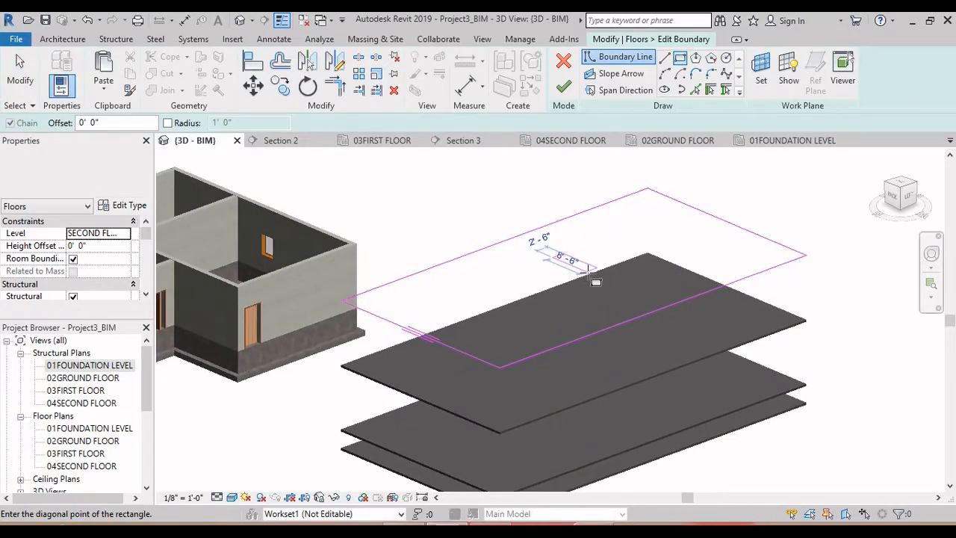
{"action": "left_click", "coordinate": [600, 279]}
{"action": "scroll", "coordinate": [583, 273], "scroll_direction": "up", "scroll_amount": 4}
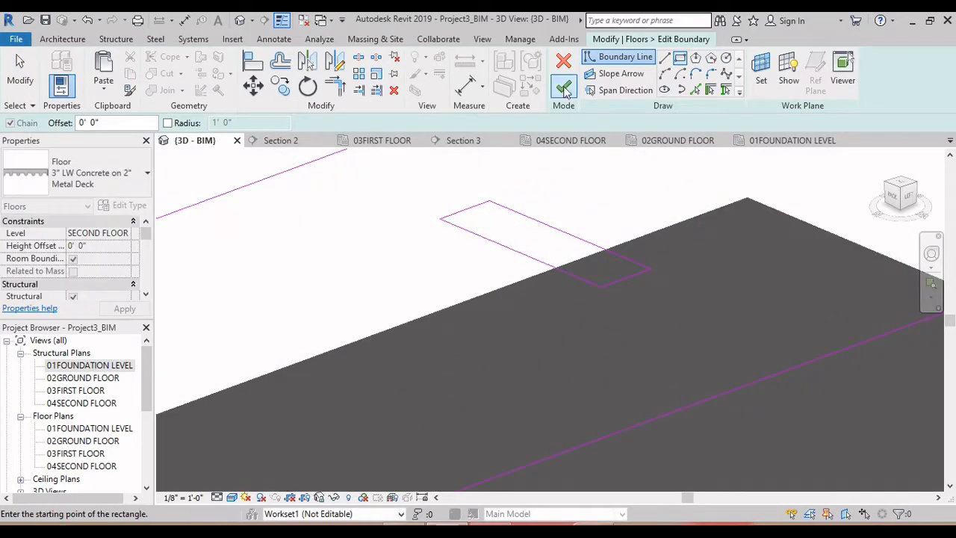
{"action": "left_click", "coordinate": [565, 86]}
Edit the second-floor slab's boundary again to delete the rectangular opening, finish the sketch and deselect the slab
{"action": "scroll", "coordinate": [624, 224], "scroll_direction": "down", "scroll_amount": 5}
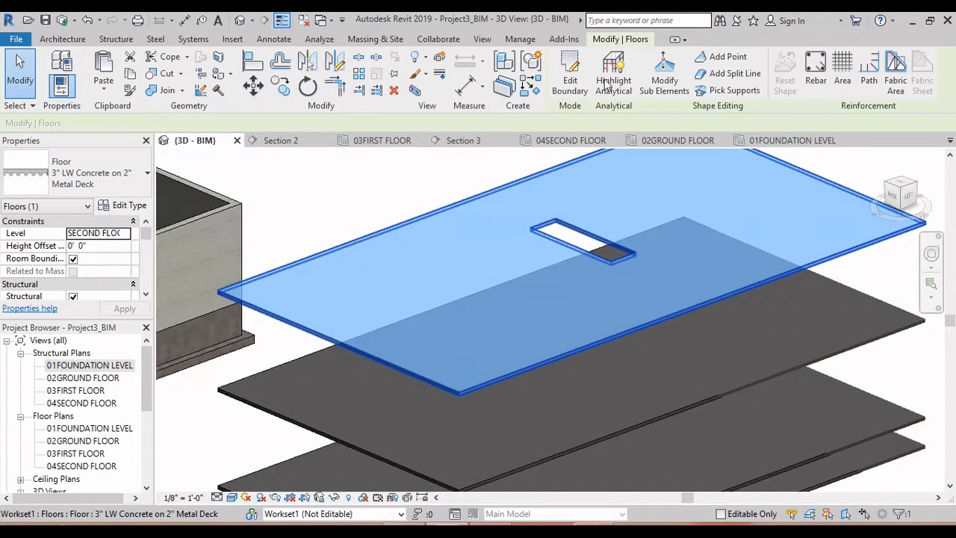
{"action": "left_click", "coordinate": [572, 78]}
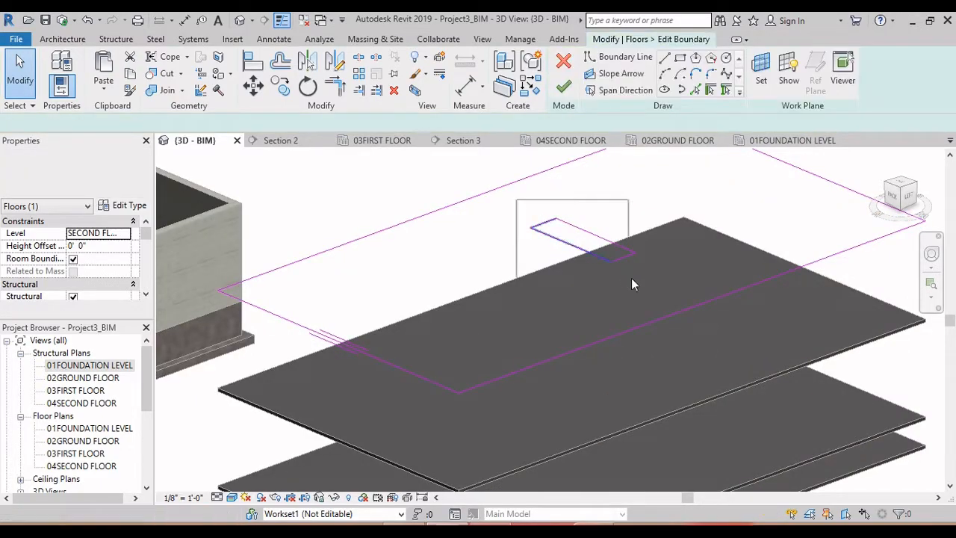
{"action": "left_click", "coordinate": [565, 88]}
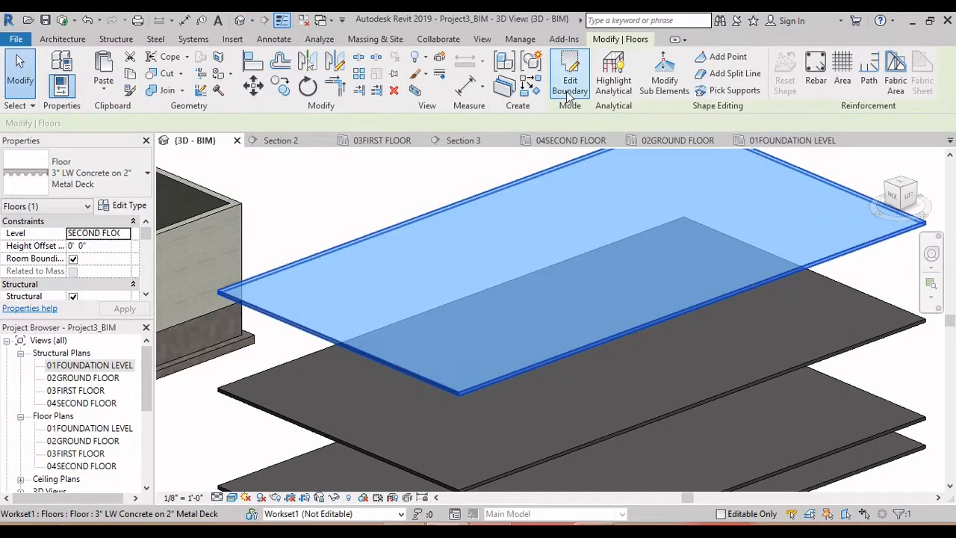
{"action": "scroll", "coordinate": [601, 215], "scroll_direction": "down", "scroll_amount": 5}
{"action": "key", "text": "Escape"}
{"action": "middle_click_drag", "start_coordinate": [643, 239], "coordinate": [594, 247], "text": "shift"}
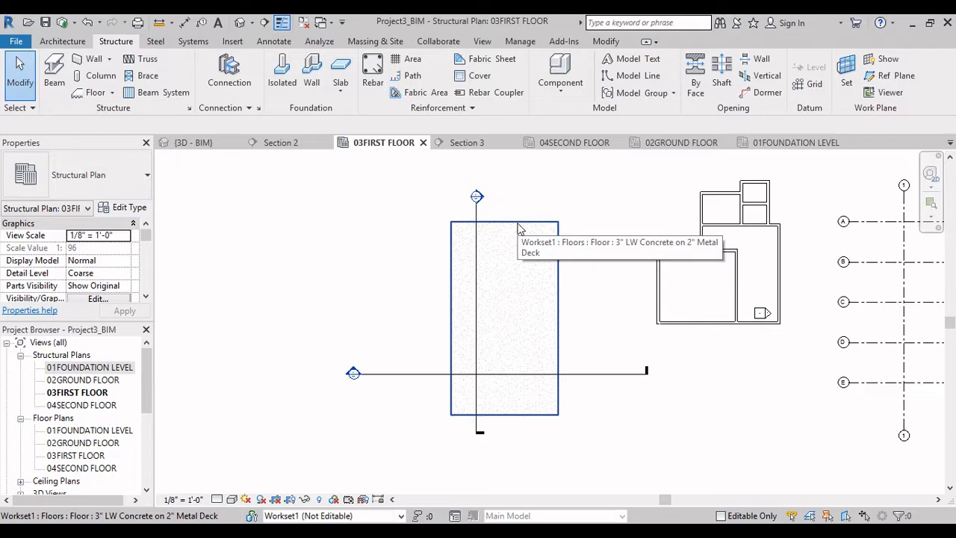
Start a shaft opening in the 03FIRST FLOOR plan and sketch a rectangular boundary about 16' wide in the slab's upper part
{"action": "left_click", "coordinate": [521, 229]}
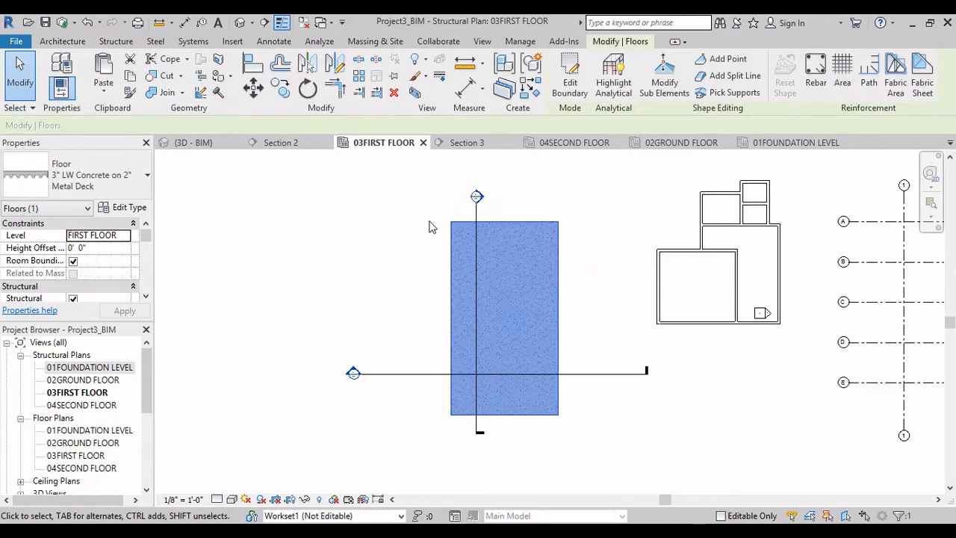
{"action": "left_click", "coordinate": [431, 226]}
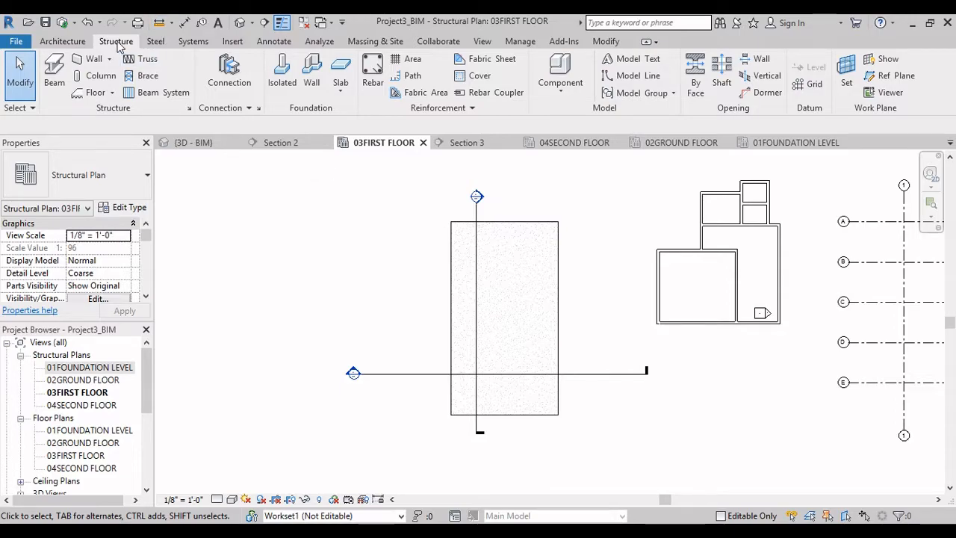
{"action": "left_click", "coordinate": [721, 97]}
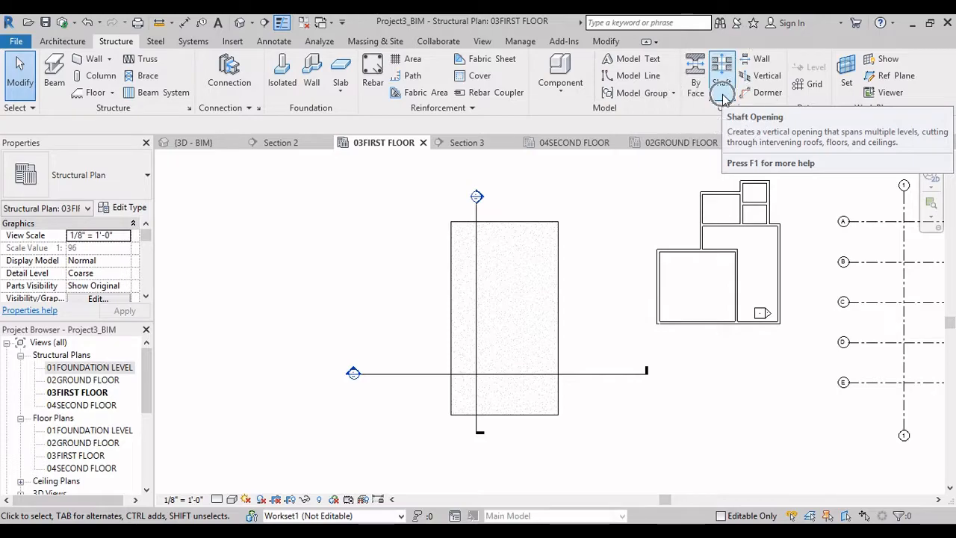
{"action": "left_click", "coordinate": [722, 97]}
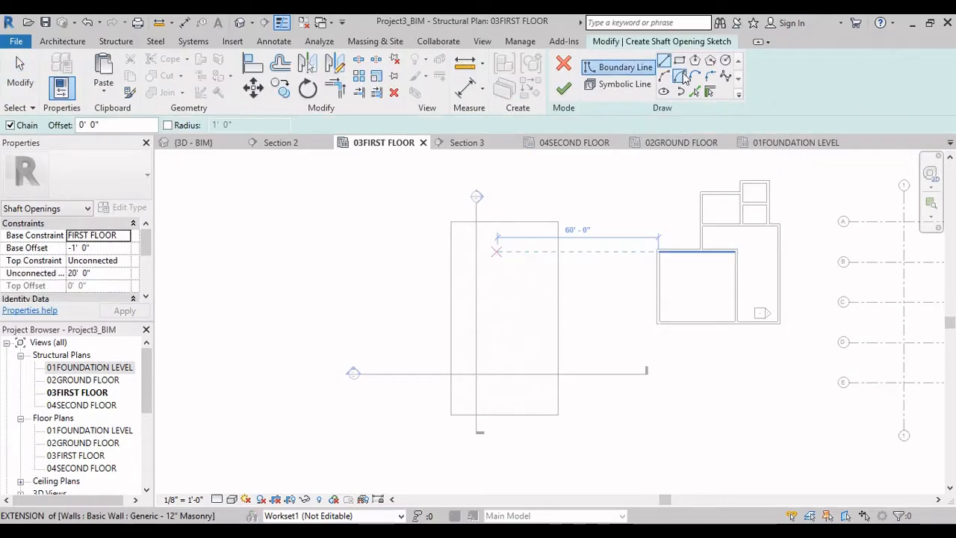
{"action": "left_click", "coordinate": [681, 63]}
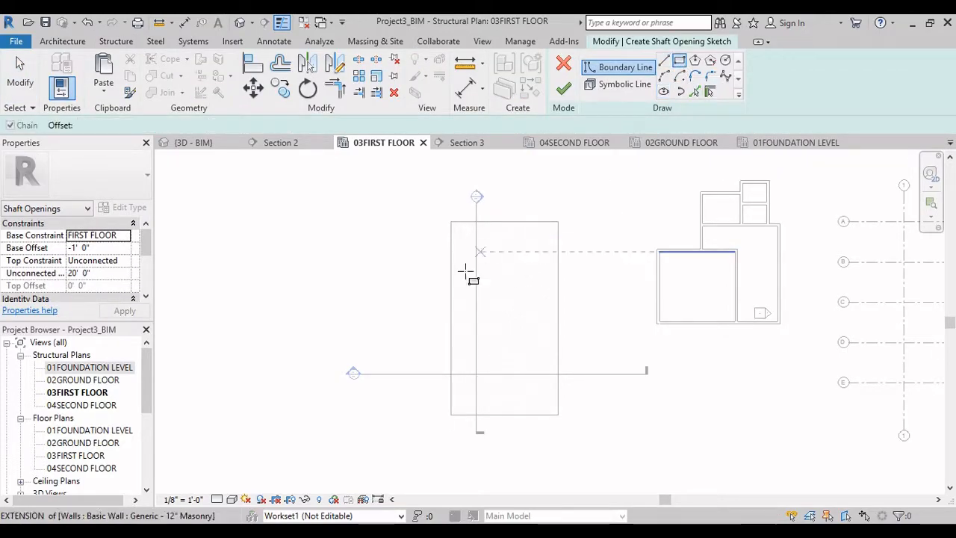
{"action": "scroll", "coordinate": [484, 263], "scroll_direction": "up", "scroll_amount": 2}
{"action": "left_click", "coordinate": [486, 234]}
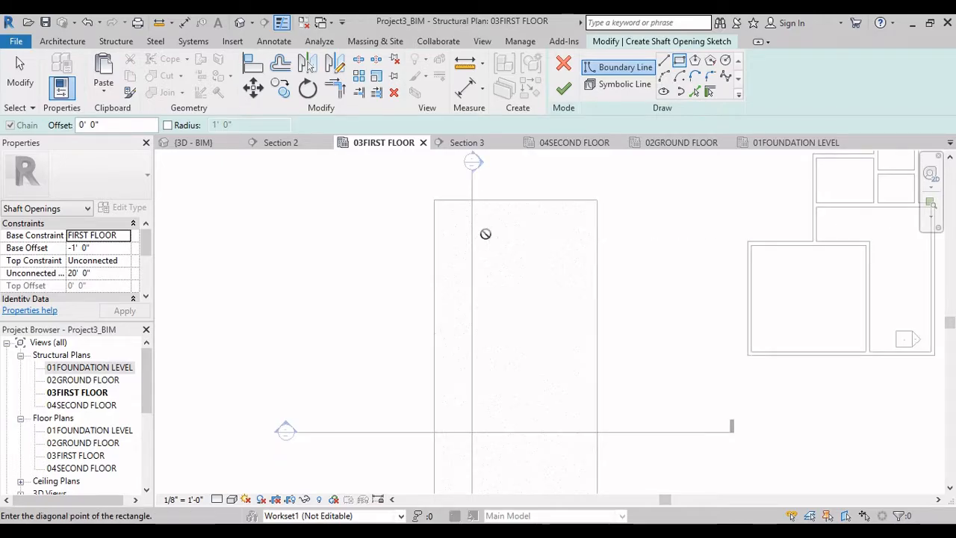
{"action": "left_click", "coordinate": [551, 314]}
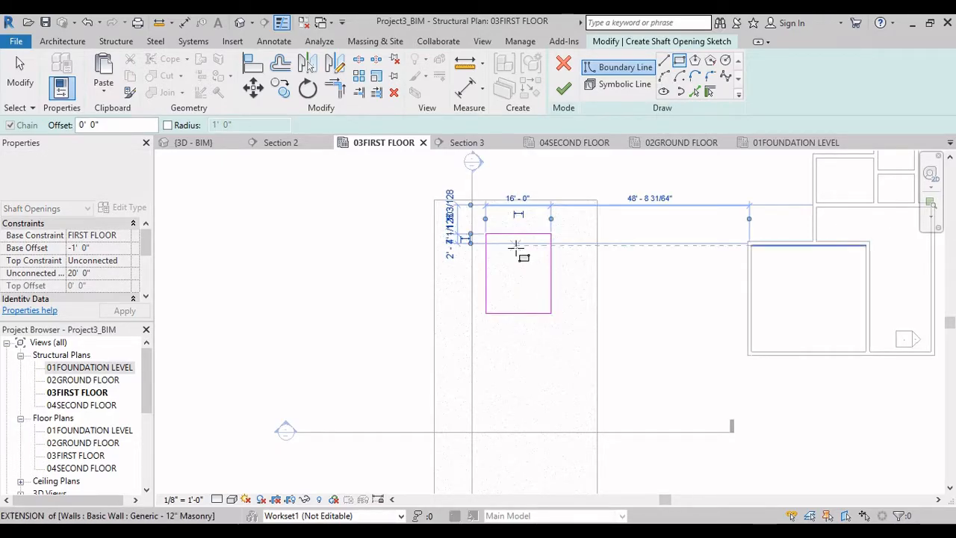
Set the shaft boundary rectangle's height to 20' and its width to 15'
{"action": "scroll", "coordinate": [527, 235], "scroll_direction": "up", "scroll_amount": 2}
{"action": "key", "text": "Escape"}
{"action": "key", "text": "Escape"}
{"action": "left_click", "coordinate": [532, 226]}
{"action": "scroll", "coordinate": [598, 314], "scroll_direction": "up", "scroll_amount": 2}
{"action": "left_click", "coordinate": [615, 322]}
{"action": "type", "text": "20"}
{"action": "key", "text": "Return"}
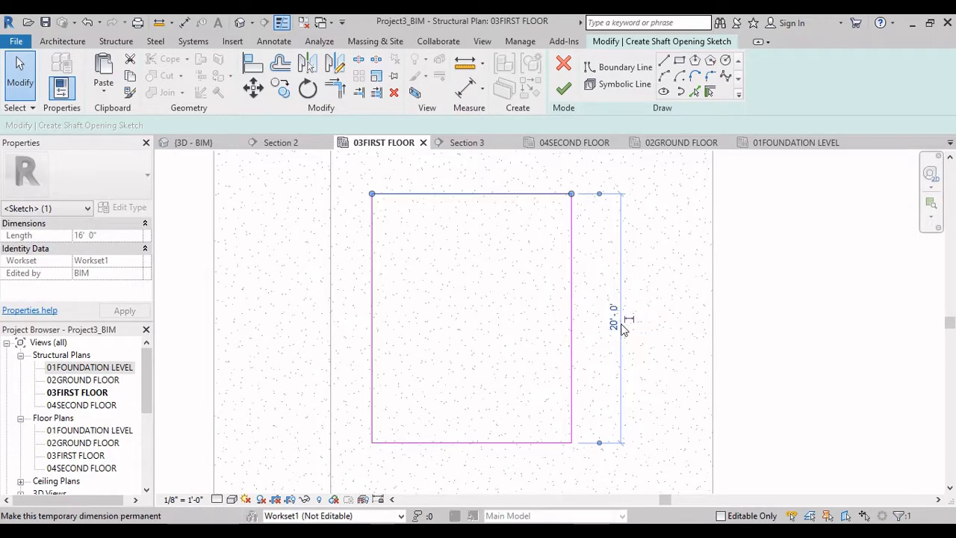
{"action": "left_click", "coordinate": [574, 249]}
{"action": "type", "text": "15"}
{"action": "key", "text": "Return"}
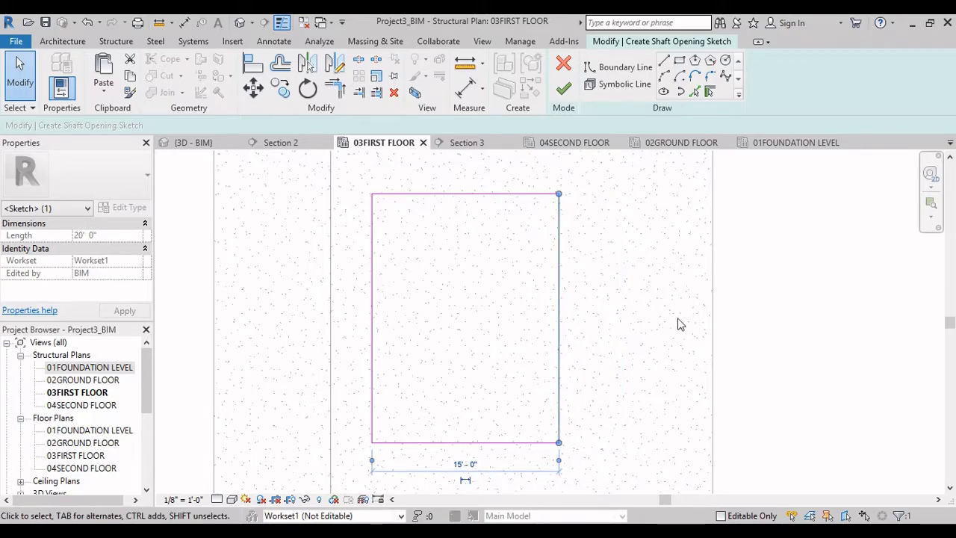
{"action": "left_click", "coordinate": [680, 324]}
{"action": "scroll", "coordinate": [670, 326], "scroll_direction": "down", "scroll_amount": 4}
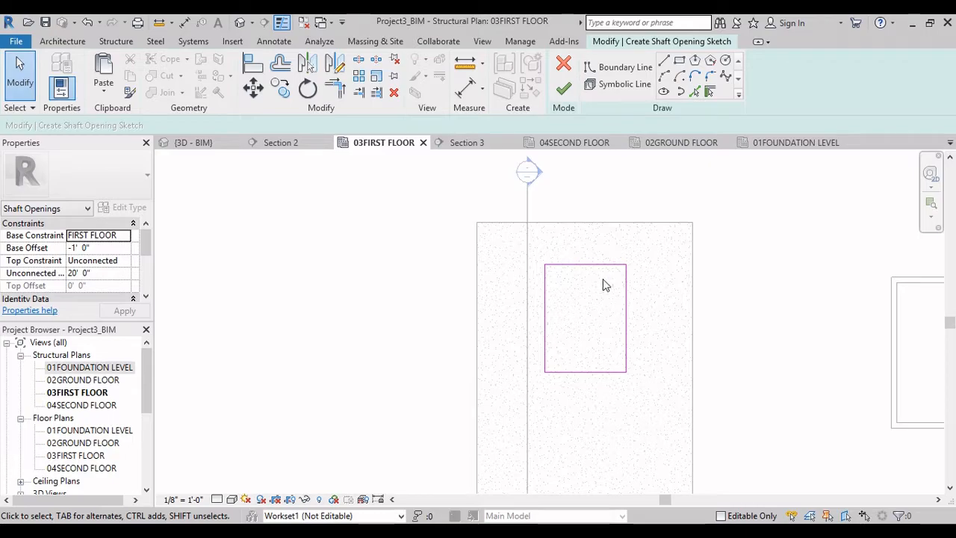
Add two diagonal symbolic lines in the Thin Lines style between the boundary's opposite corners, and finish the shaft sketch
{"action": "left_click", "coordinate": [630, 84]}
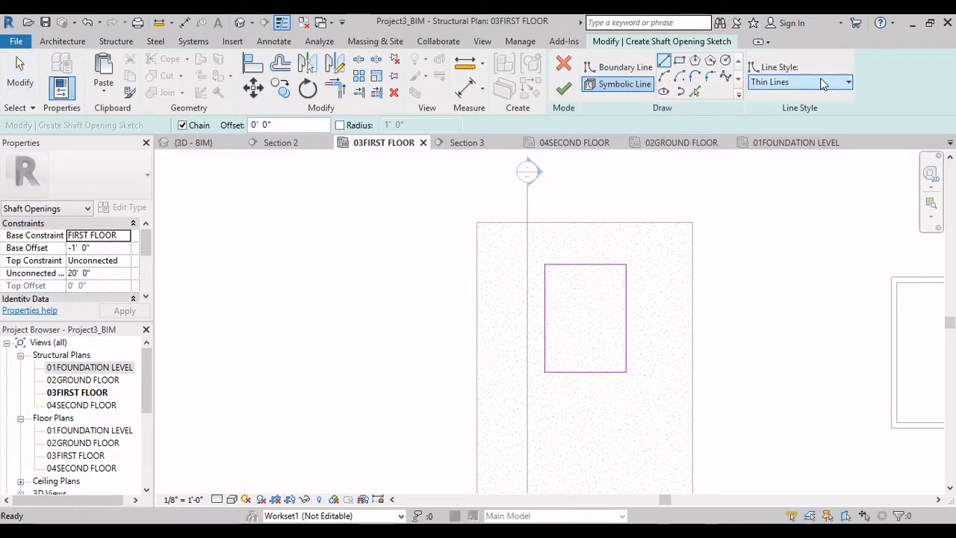
{"action": "left_click", "coordinate": [844, 83]}
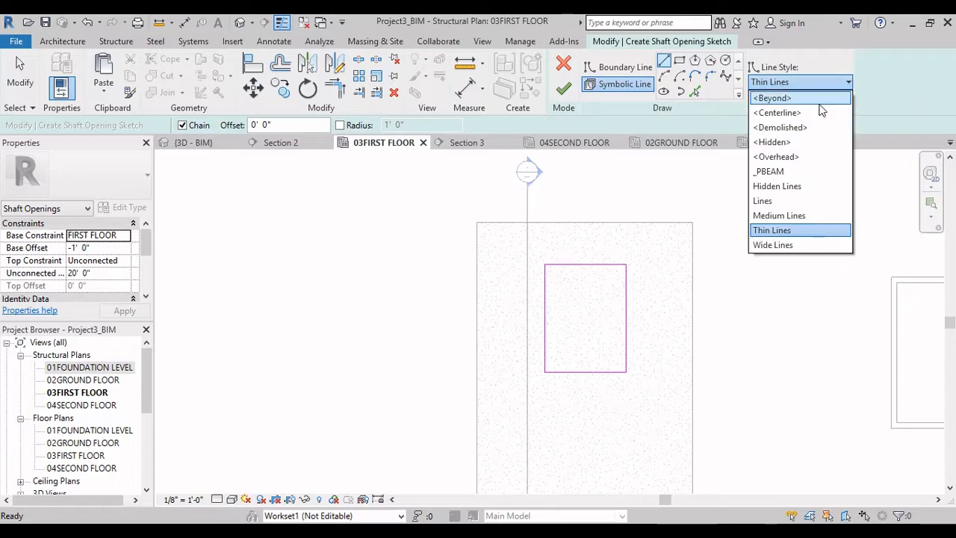
{"action": "left_click", "coordinate": [805, 230]}
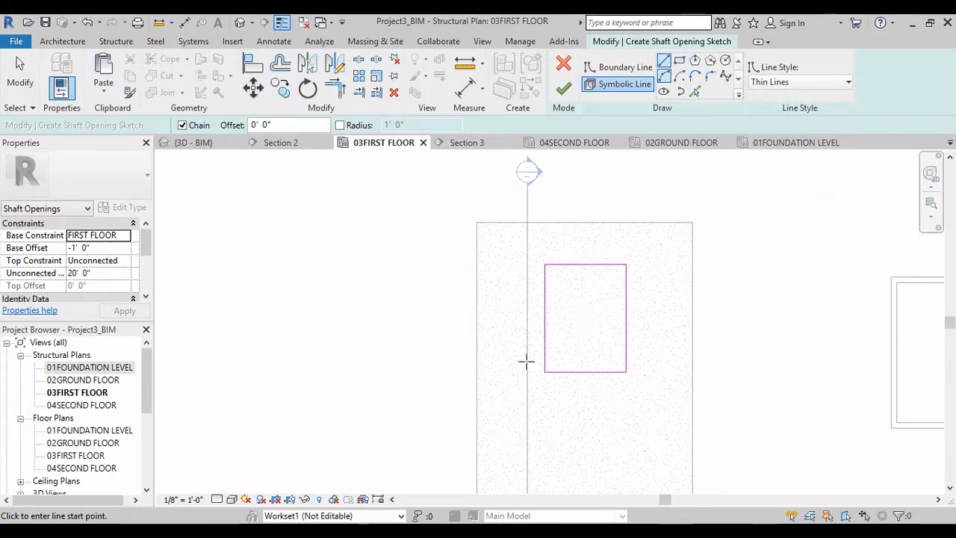
{"action": "left_click", "coordinate": [545, 265]}
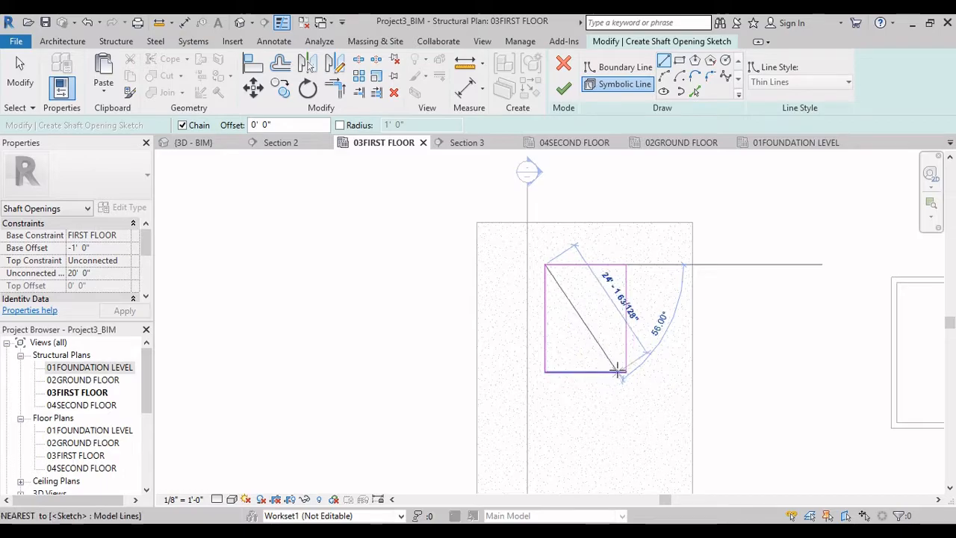
{"action": "left_click", "coordinate": [626, 371]}
{"action": "left_click", "coordinate": [626, 264]}
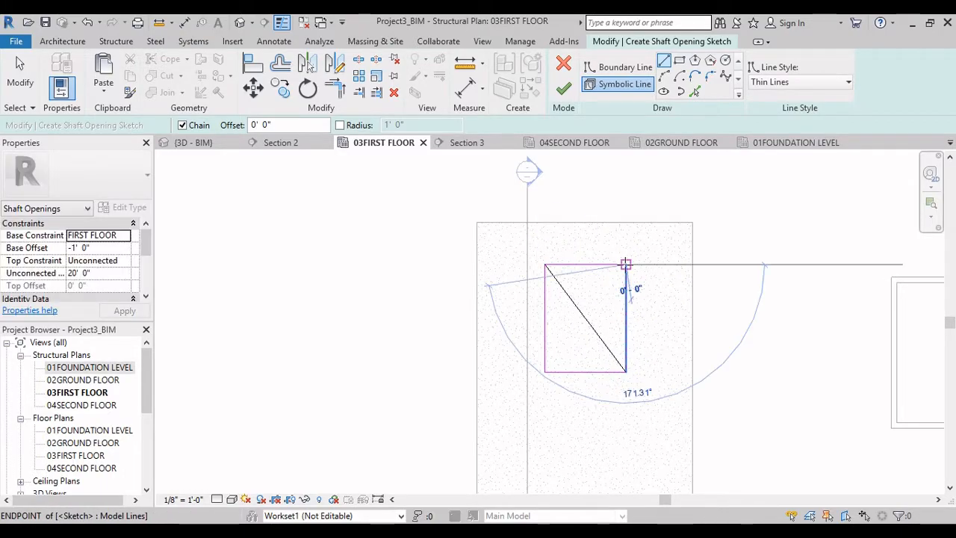
{"action": "left_click", "coordinate": [545, 371]}
{"action": "scroll", "coordinate": [545, 372], "scroll_direction": "down", "scroll_amount": 3}
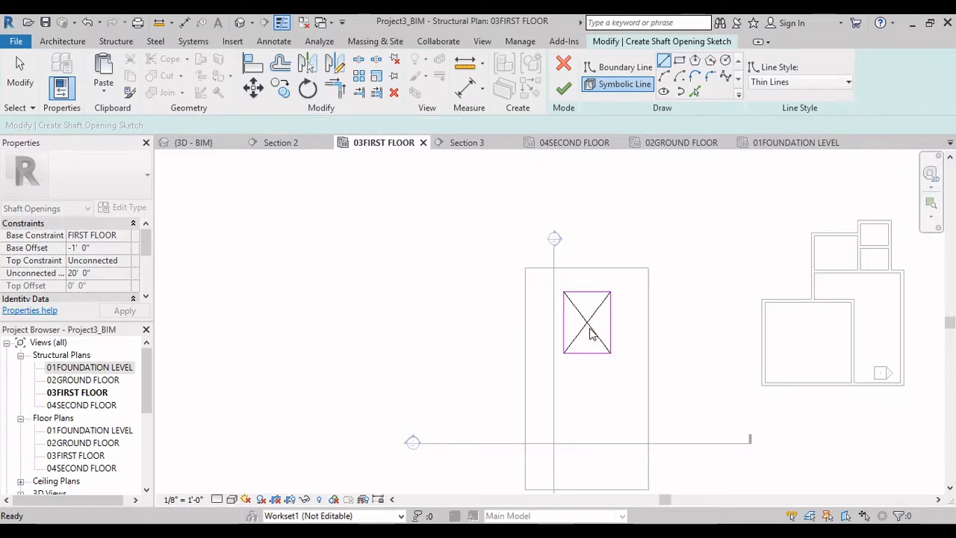
{"action": "key", "text": "Escape"}
{"action": "key", "text": "Escape"}
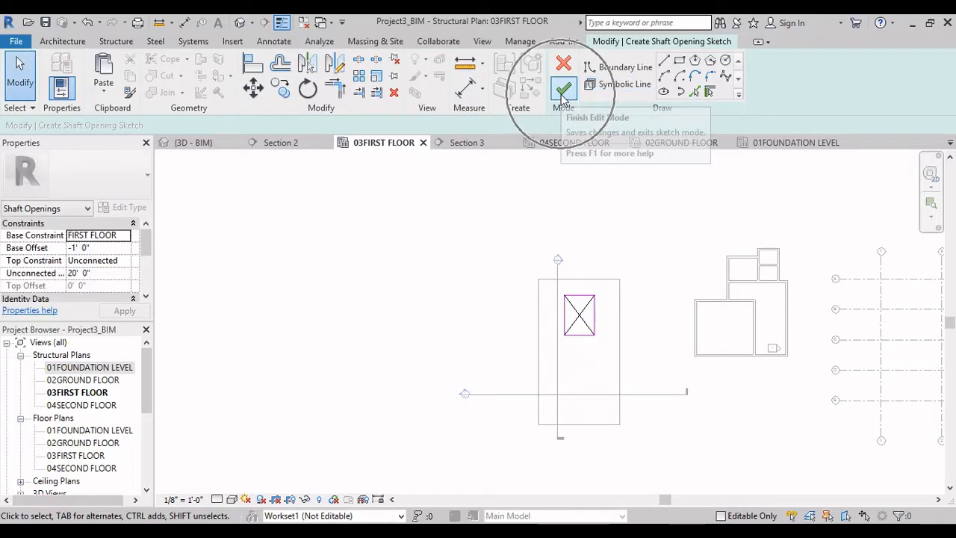
{"action": "left_click", "coordinate": [564, 91]}
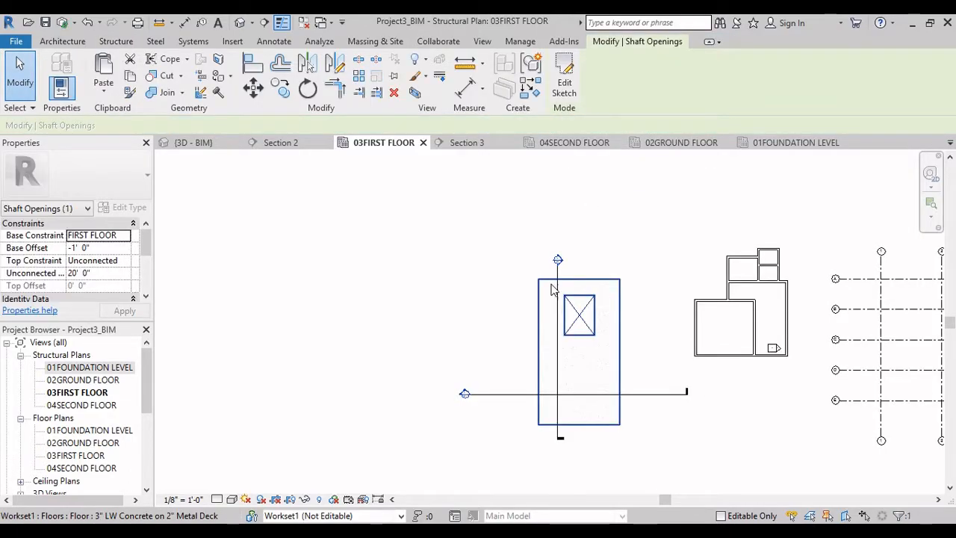
In the 3D view, set the shaft opening's top constraint to Up to level: SECOND FLOOR
{"action": "left_click", "coordinate": [241, 22]}
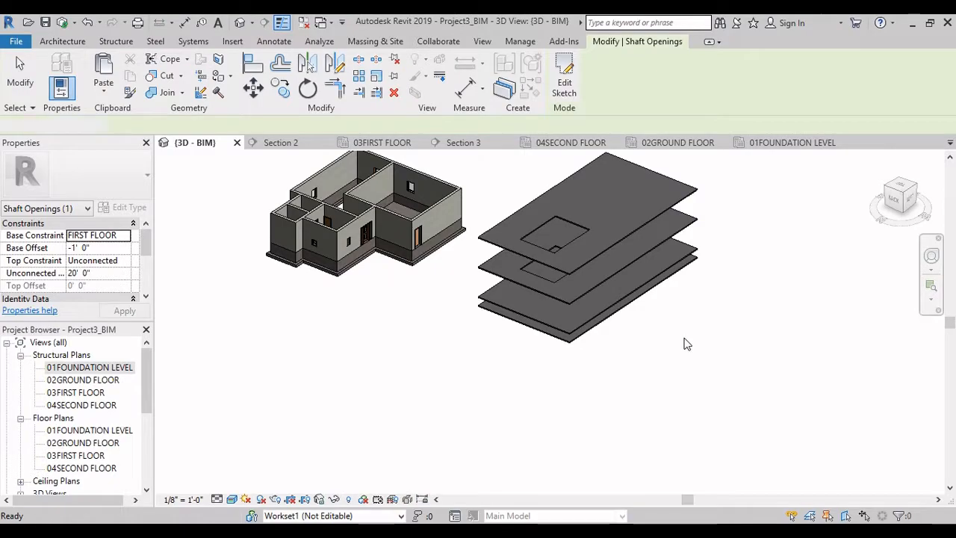
{"action": "left_click", "coordinate": [683, 342]}
{"action": "middle_click_drag", "start_coordinate": [559, 225], "coordinate": [558, 300], "text": "shift"}
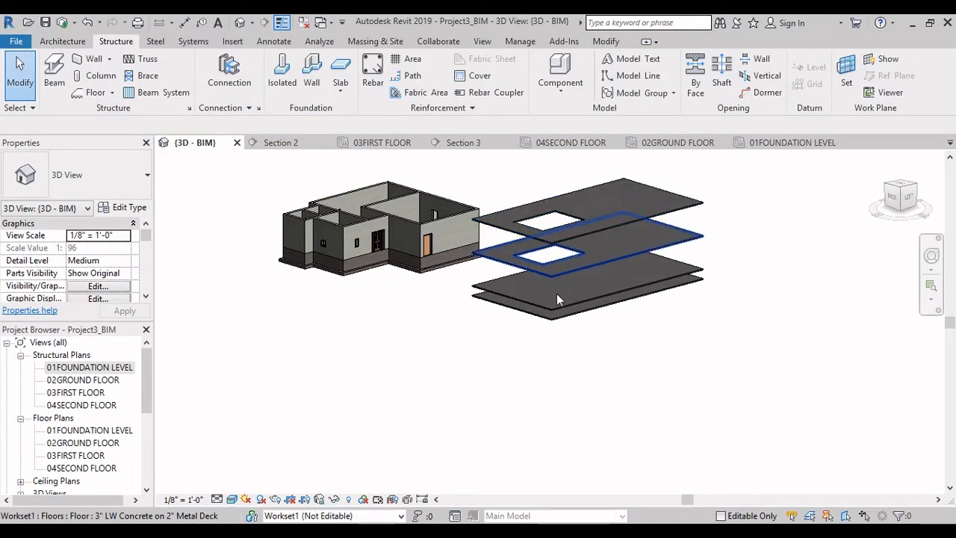
{"action": "left_click", "coordinate": [540, 210]}
{"action": "scroll", "coordinate": [540, 210], "scroll_direction": "up", "scroll_amount": 4}
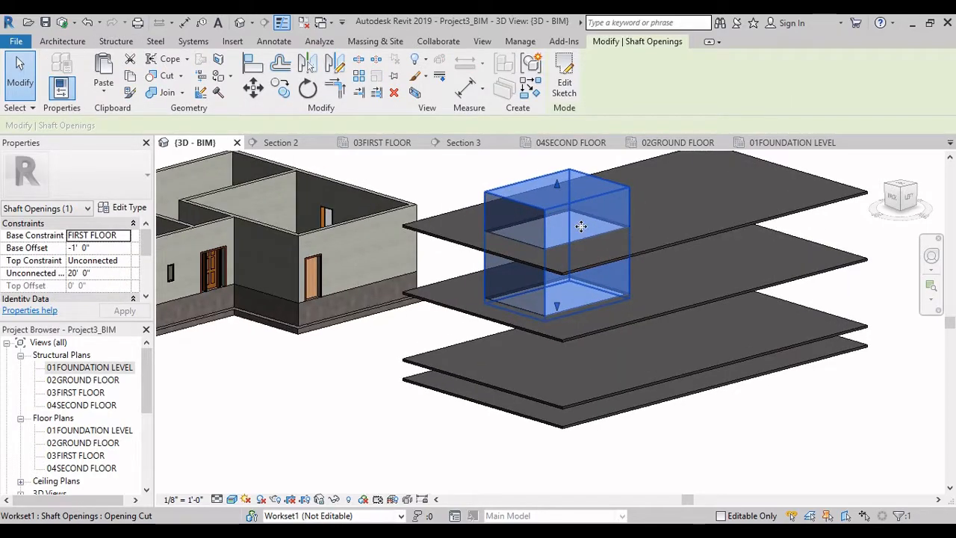
{"action": "middle_click_drag", "start_coordinate": [612, 271], "coordinate": [636, 269], "text": "shift"}
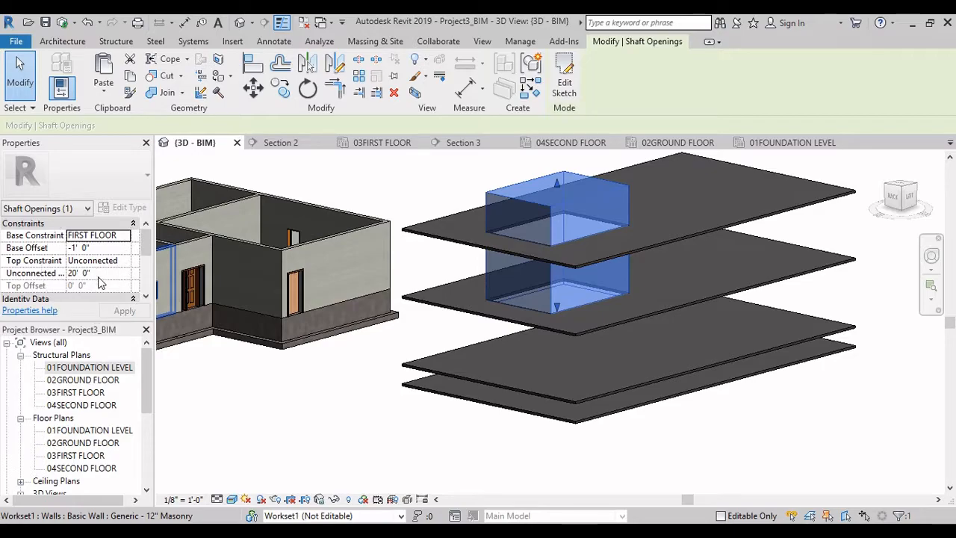
{"action": "middle_click_drag", "start_coordinate": [617, 271], "coordinate": [591, 266], "text": "shift"}
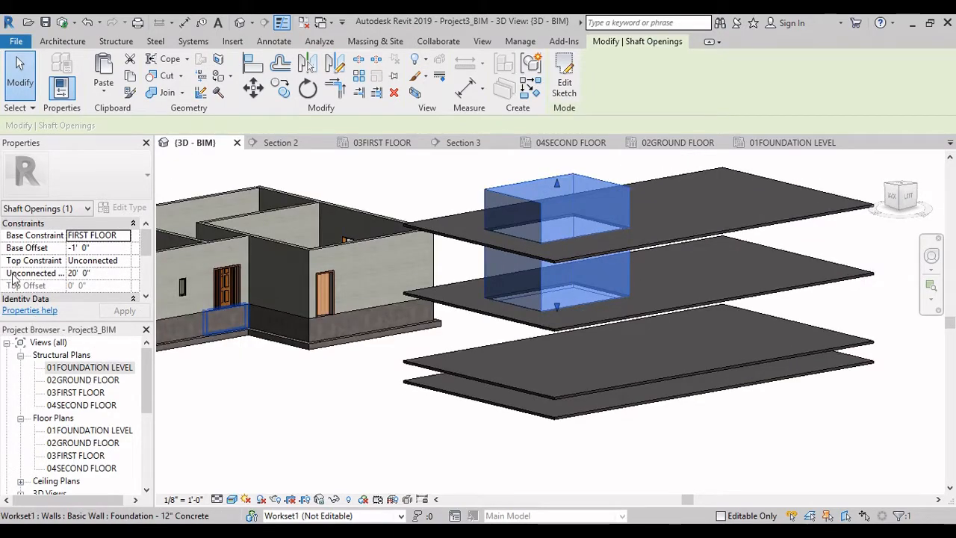
{"action": "left_click", "coordinate": [129, 261]}
{"action": "left_click", "coordinate": [125, 261]}
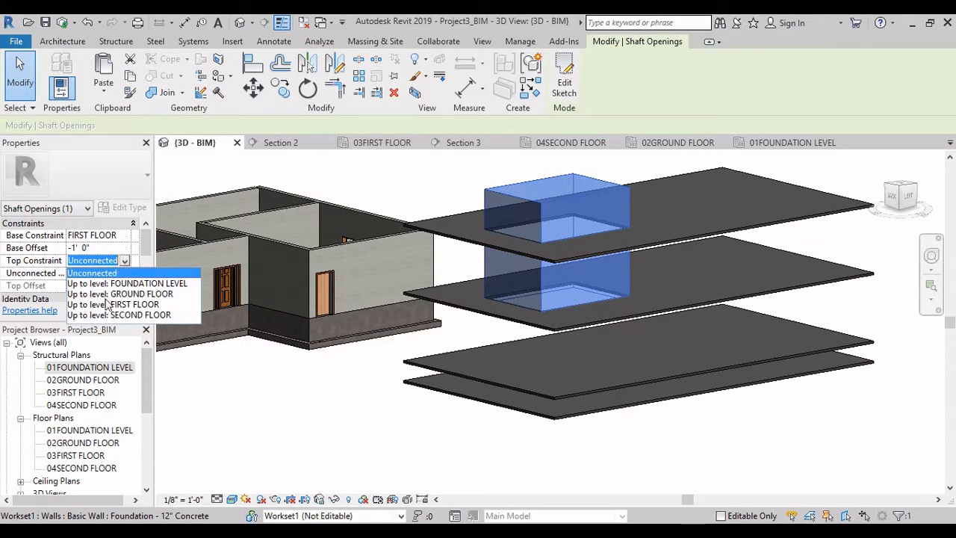
{"action": "left_click", "coordinate": [127, 316]}
{"action": "left_click", "coordinate": [125, 310]}
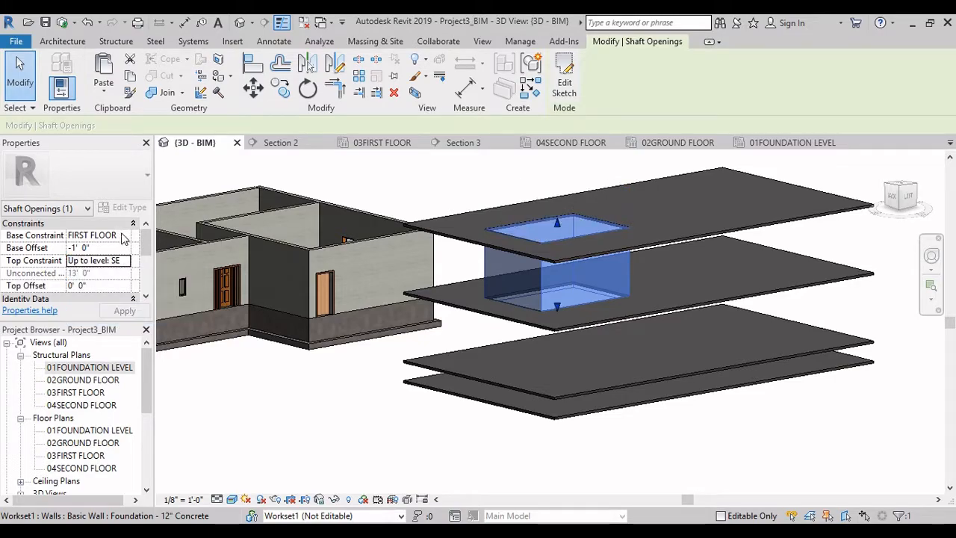
Set the shaft opening's base constraint to FOUNDATION LEVEL, apply it and deselect the shaft
{"action": "left_click", "coordinate": [126, 238]}
{"action": "left_click", "coordinate": [125, 236]}
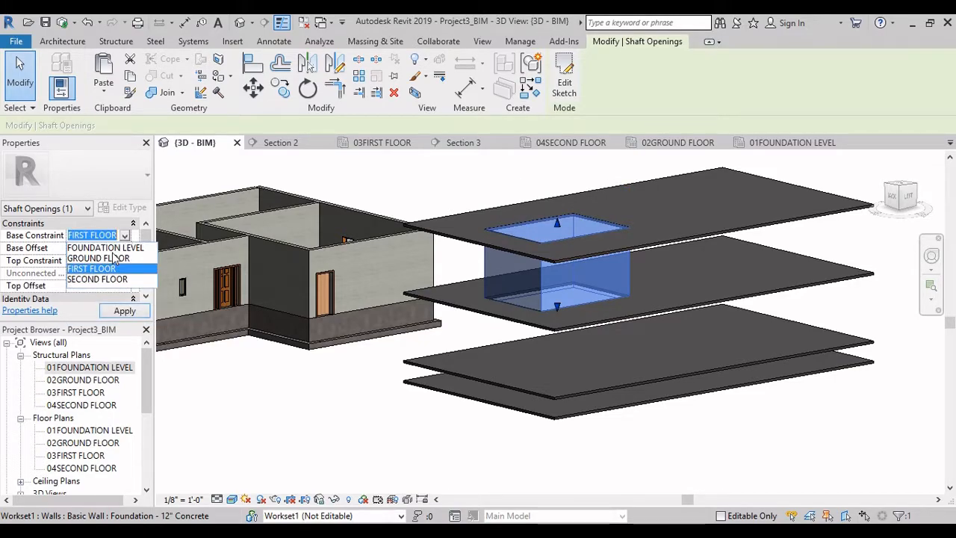
{"action": "left_click", "coordinate": [119, 248]}
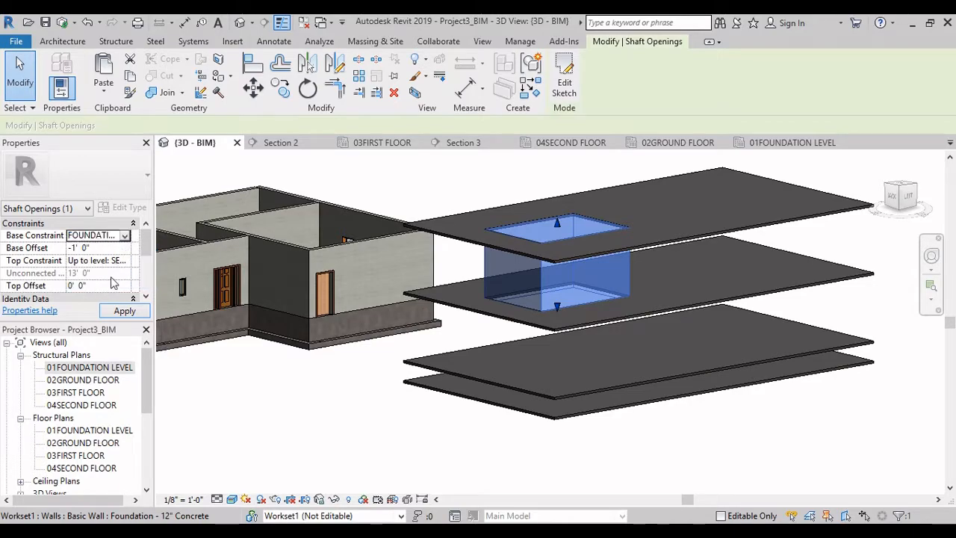
{"action": "left_click", "coordinate": [124, 310]}
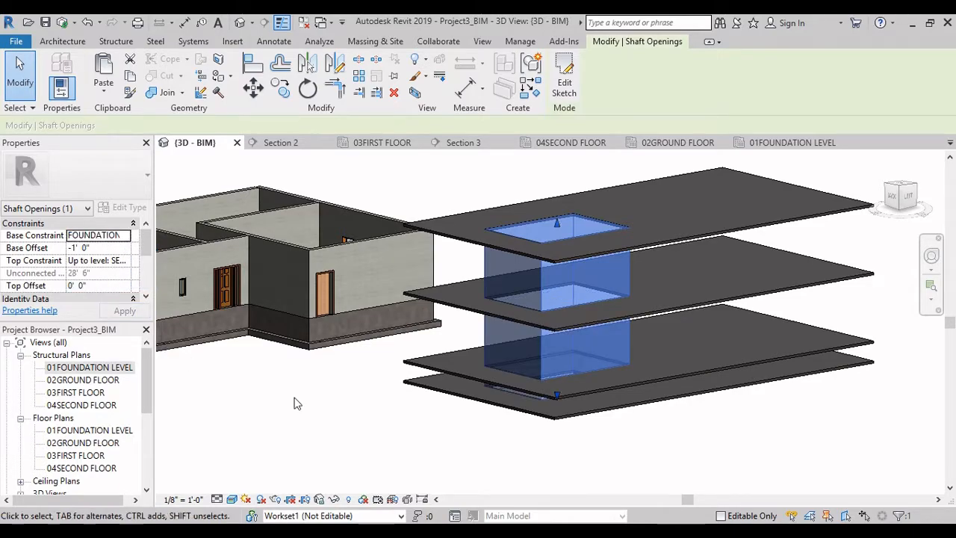
{"action": "left_click", "coordinate": [296, 402]}
{"action": "middle_click_drag", "start_coordinate": [297, 402], "coordinate": [570, 375], "text": "shift"}
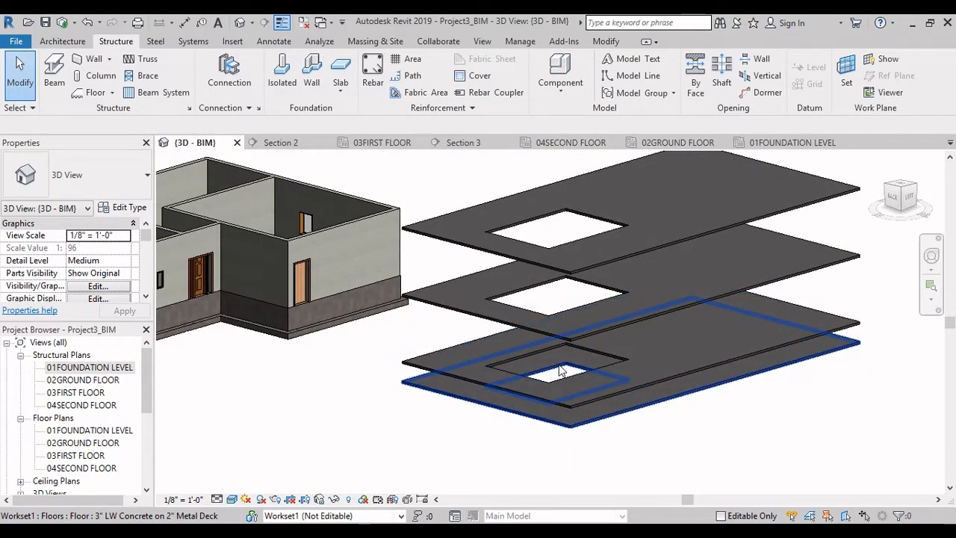
Stretch the shaft opening's top above the second-floor slab and its bottom below the foundation slab, and deselect it
{"action": "left_click", "coordinate": [564, 306]}
{"action": "scroll", "coordinate": [564, 307], "scroll_direction": "down", "scroll_amount": 3}
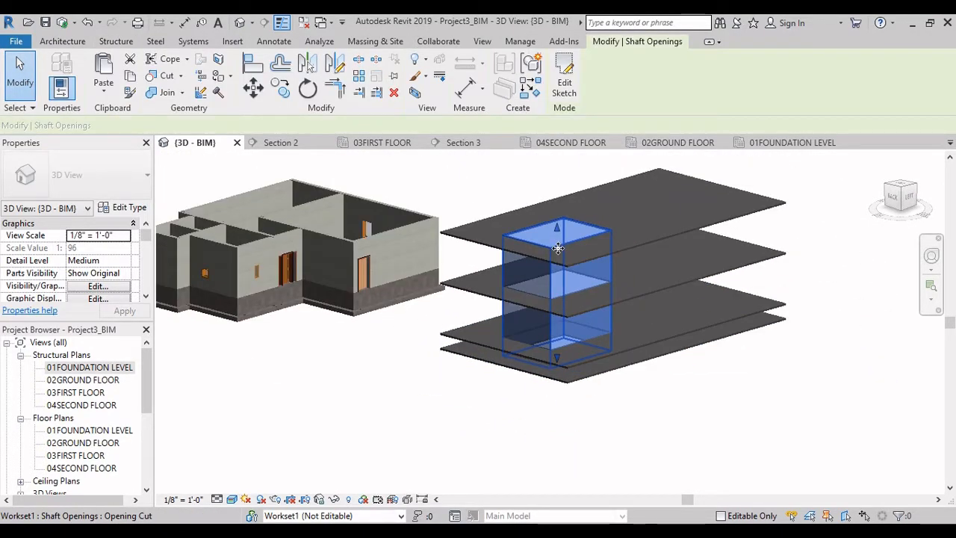
{"action": "left_click_drag", "start_coordinate": [559, 180], "coordinate": [560, 169]}
{"action": "scroll", "coordinate": [573, 363], "scroll_direction": "up", "scroll_amount": 3}
{"action": "left_click_drag", "start_coordinate": [544, 331], "coordinate": [559, 419]}
{"action": "left_click", "coordinate": [714, 422]}
{"action": "scroll", "coordinate": [647, 342], "scroll_direction": "down", "scroll_amount": 3}
{"action": "middle_click_drag", "start_coordinate": [610, 352], "coordinate": [603, 410], "text": "shift"}
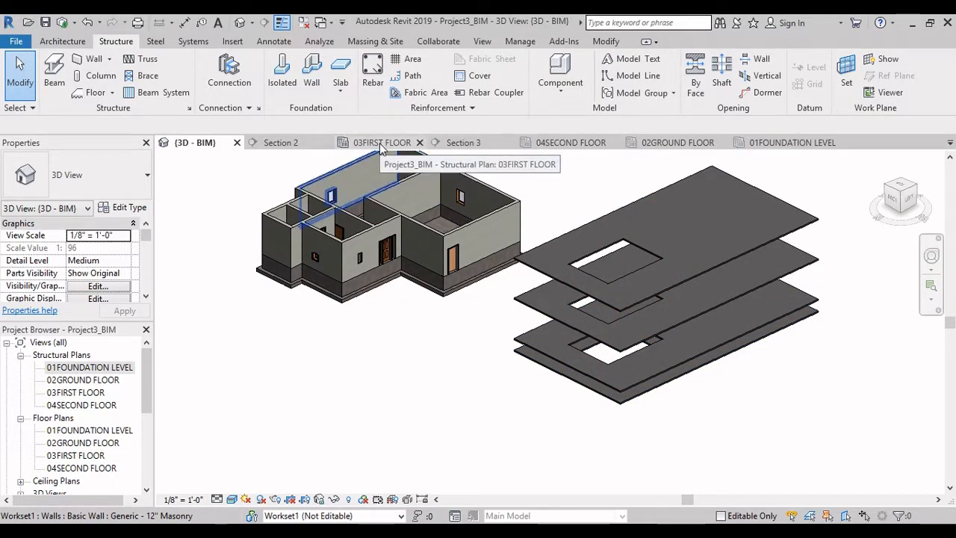
Examine the shaft opening and its symbolic cross in the first-floor, second-floor, ground-floor and foundation-level structural plans
{"action": "left_click", "coordinate": [379, 144]}
{"action": "scroll", "coordinate": [587, 315], "scroll_direction": "up", "scroll_amount": 2}
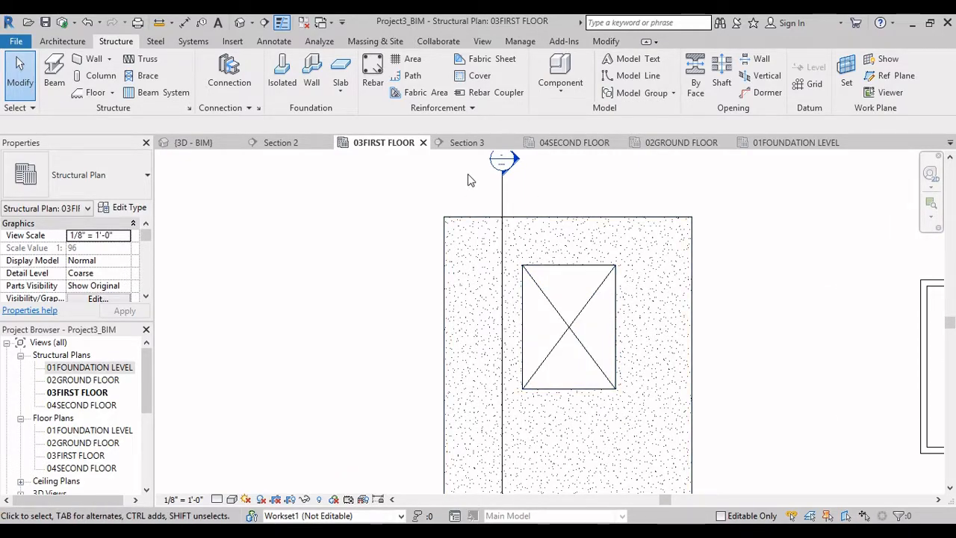
{"action": "left_click", "coordinate": [577, 144]}
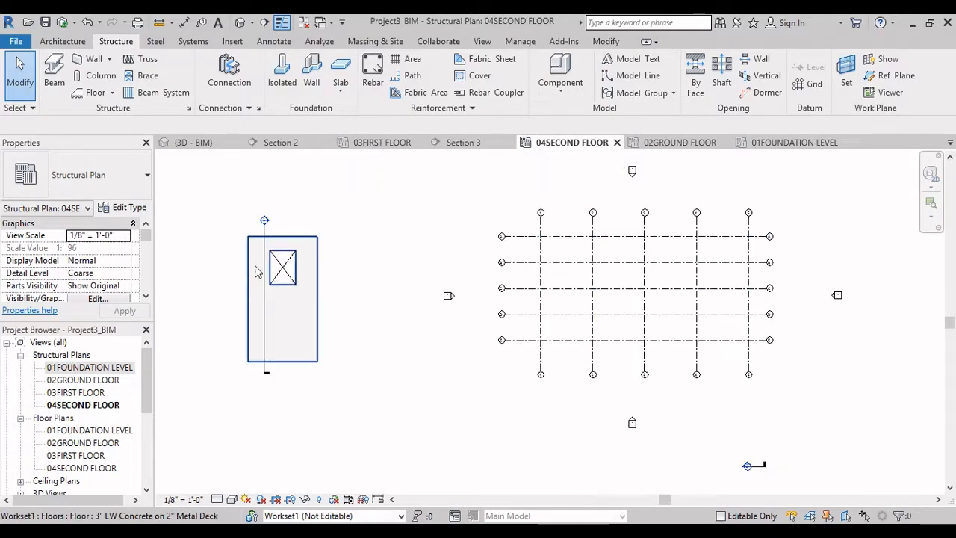
{"action": "scroll", "coordinate": [299, 273], "scroll_direction": "up", "scroll_amount": 4}
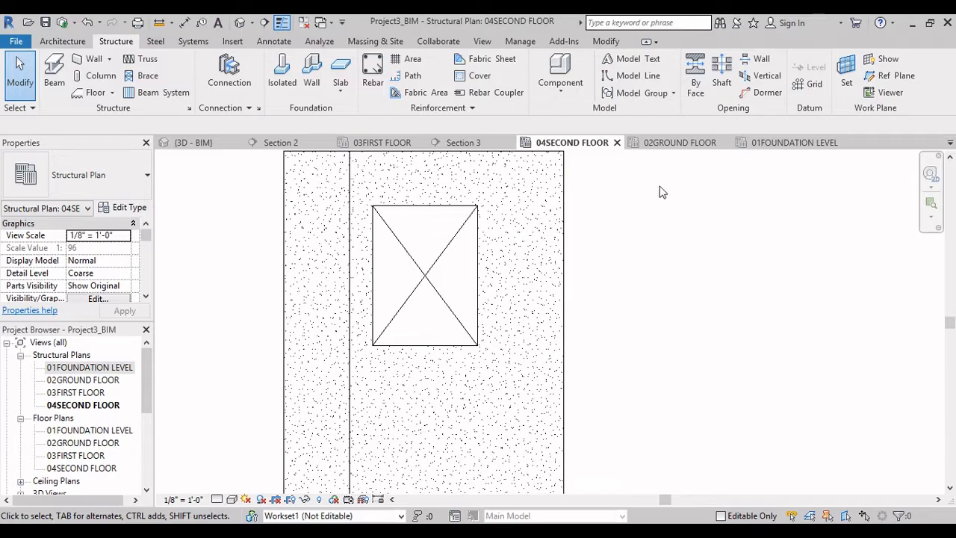
{"action": "left_click", "coordinate": [682, 142]}
{"action": "scroll", "coordinate": [323, 252], "scroll_direction": "up", "scroll_amount": 2}
{"action": "scroll", "coordinate": [323, 253], "scroll_direction": "up", "scroll_amount": 3}
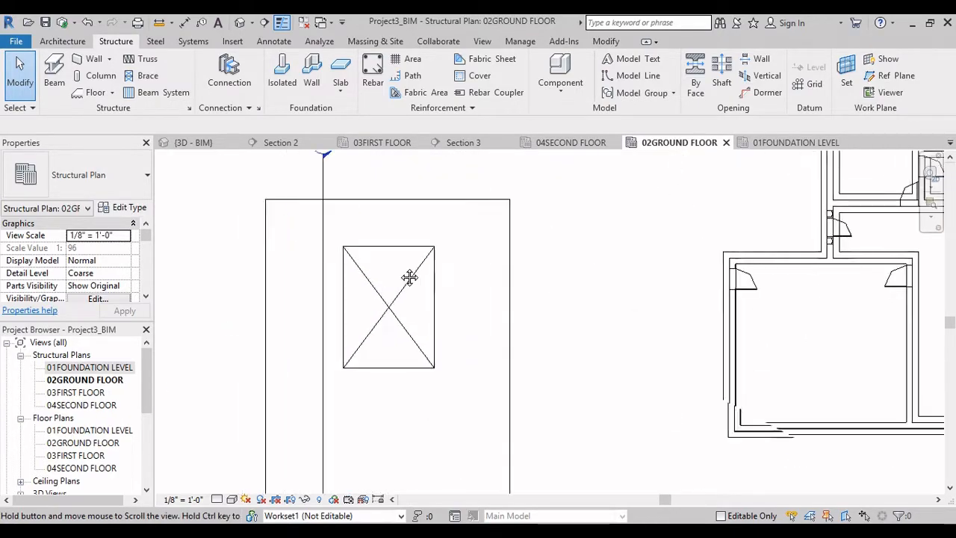
{"action": "left_click", "coordinate": [783, 143]}
{"action": "scroll", "coordinate": [324, 266], "scroll_direction": "up", "scroll_amount": 3}
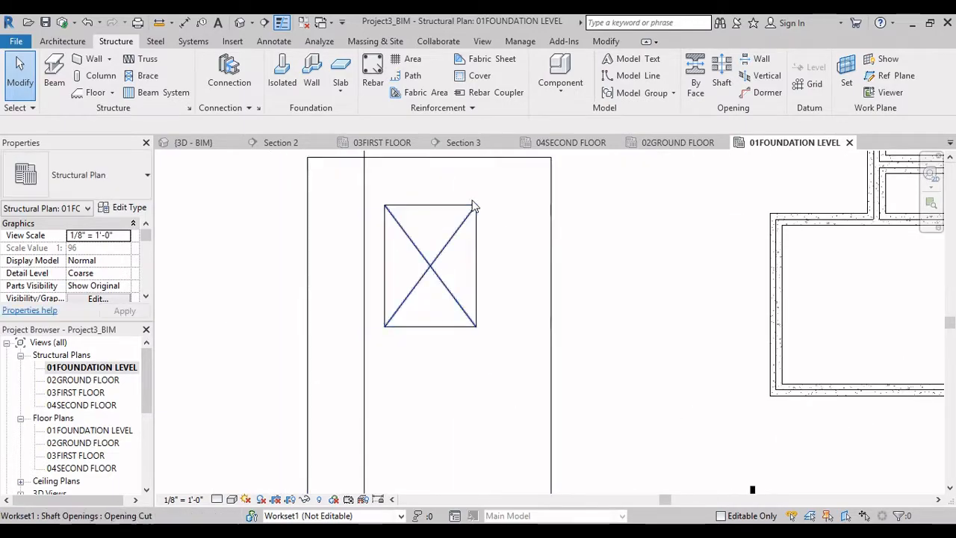
{"action": "scroll", "coordinate": [431, 251], "scroll_direction": "up", "scroll_amount": 2}
{"action": "scroll", "coordinate": [490, 284], "scroll_direction": "down", "scroll_amount": 2}
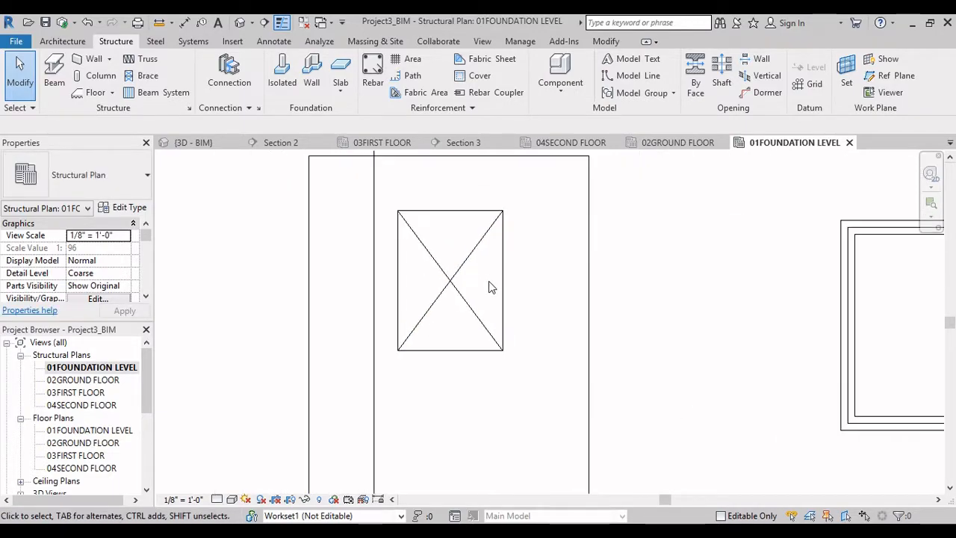
{"action": "mouse_move", "coordinate": [496, 295]}
{"action": "middle_mouse_down"}
{"action": "mouse_move", "coordinate": [538, 380]}
{"action": "mouse_move", "coordinate": [523, 312]}
{"action": "mouse_move", "coordinate": [473, 258]}
{"action": "mouse_move", "coordinate": [519, 299]}
{"action": "mouse_move", "coordinate": [510, 293]}
{"action": "middle_mouse_up"}
{"action": "scroll", "coordinate": [528, 364], "scroll_direction": "down", "scroll_amount": 2}
{"action": "scroll", "coordinate": [531, 363], "scroll_direction": "down", "scroll_amount": 1}
{"action": "scroll", "coordinate": [478, 258], "scroll_direction": "down", "scroll_amount": 1}
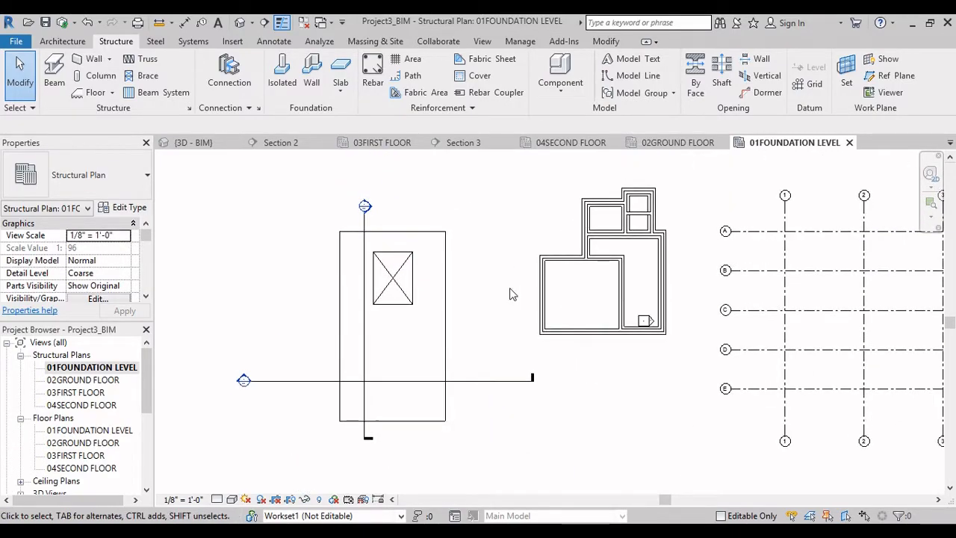